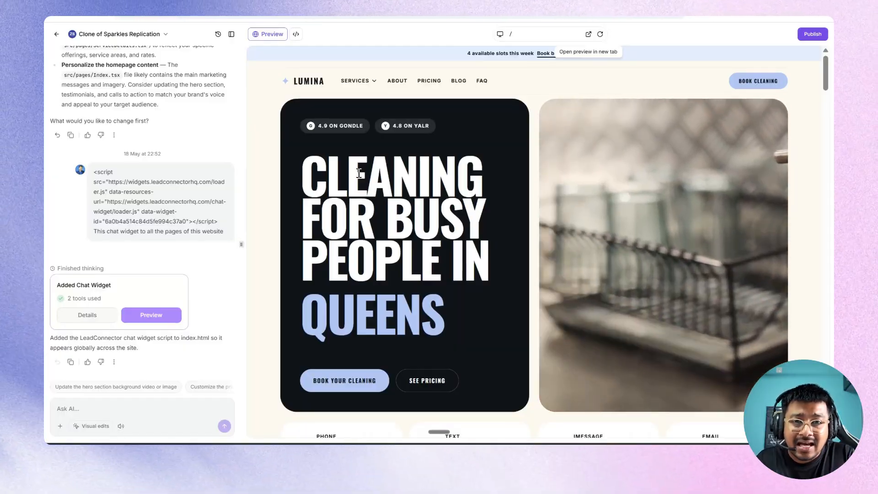
# Scroll the Lumi chat in the Lumina site preview back up to its first message.
pyautogui.scroll(-10, 359, 172)
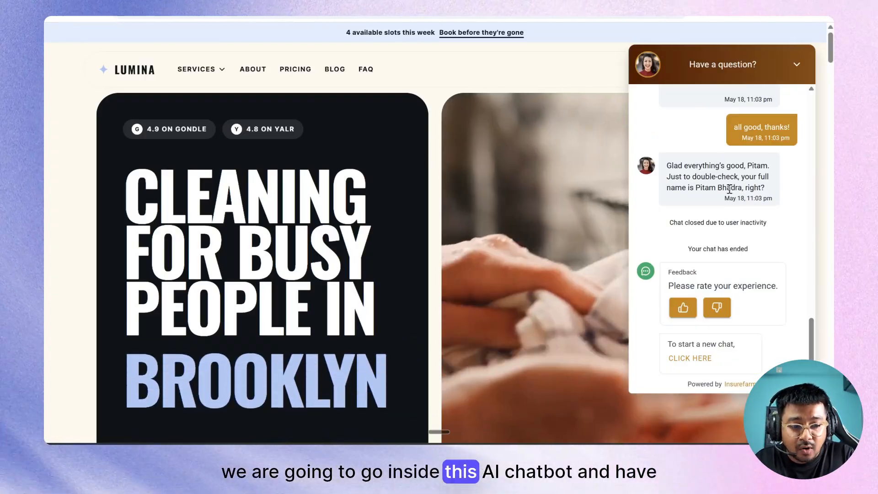
pyautogui.scroll(15, 728, 192)
pyautogui.scroll(2, 728, 188)
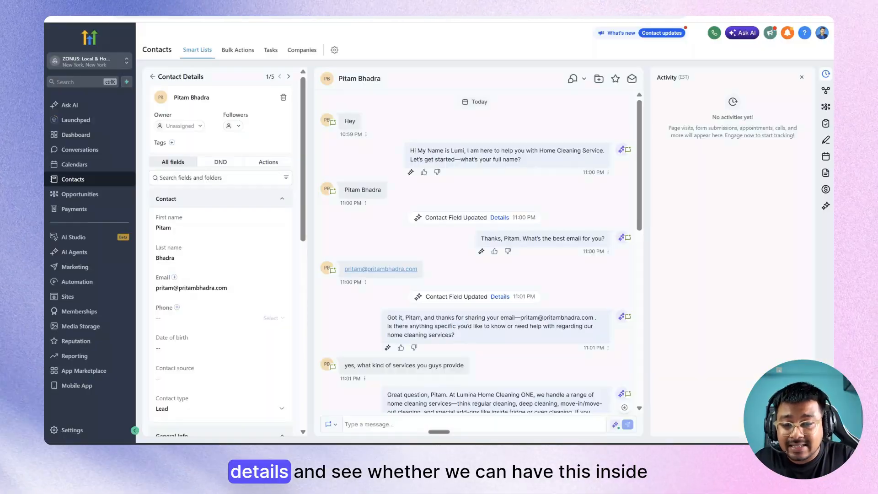
# Scroll through the test contact's conversation panel to read the Lumi chat transcript.
pyautogui.scroll(-10, 421, 227)
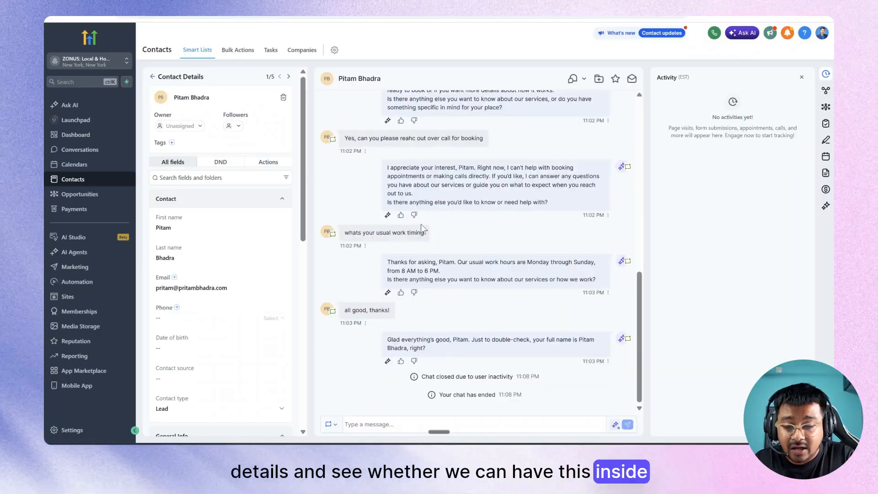
pyautogui.scroll(7, 421, 227)
pyautogui.scroll(3, 421, 227)
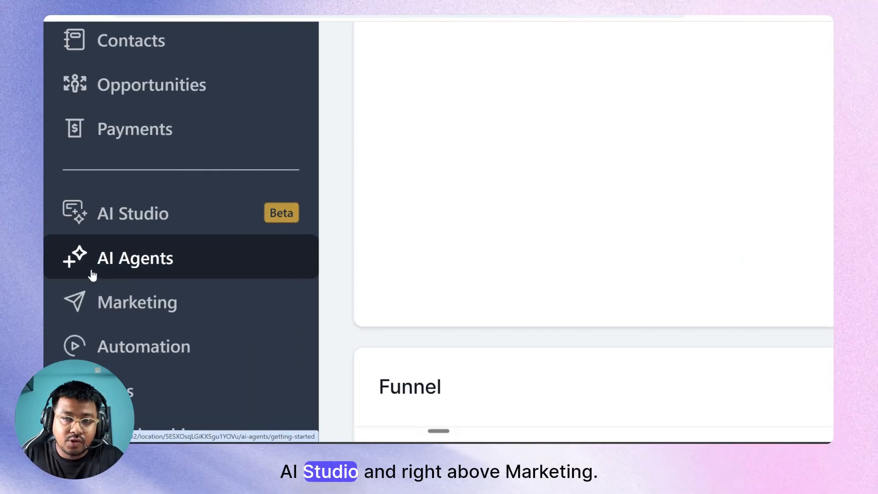
# Open AI Agents from the sidebar and look over its Getting Started comparison figures.
pyautogui.click(91, 274)
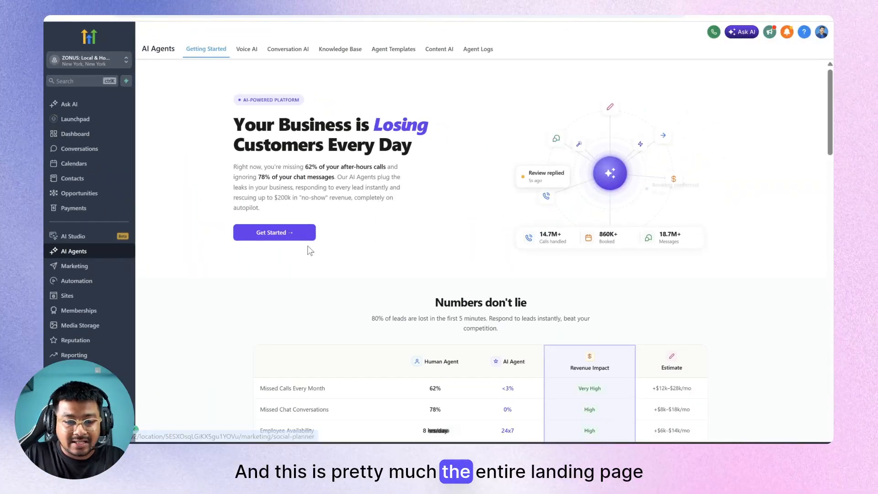
pyautogui.scroll(-20, 345, 280)
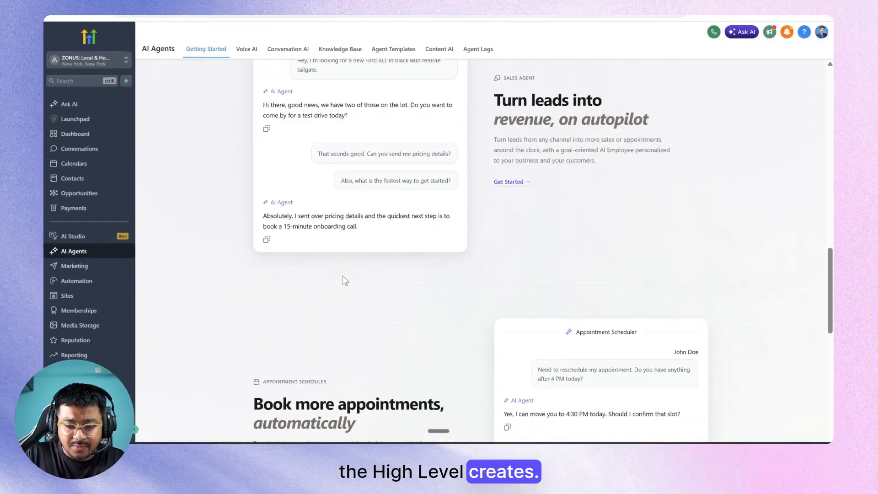
pyautogui.scroll(-7, 345, 281)
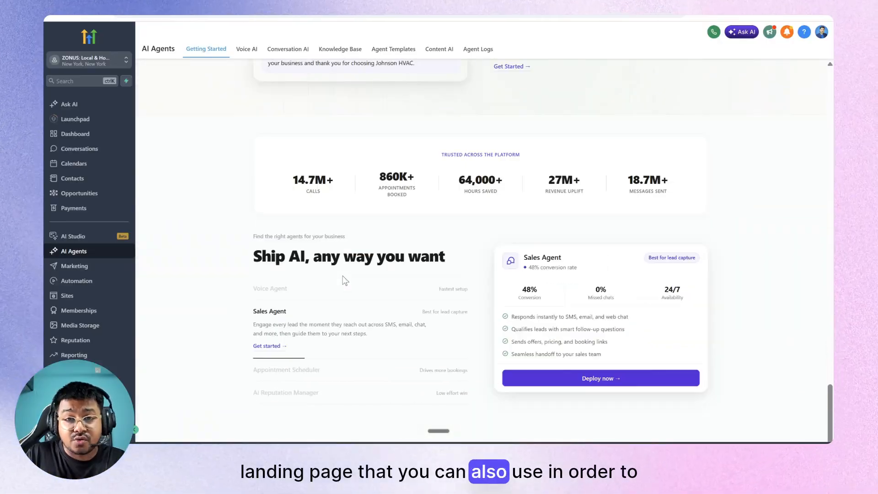
pyautogui.scroll(20, 345, 280)
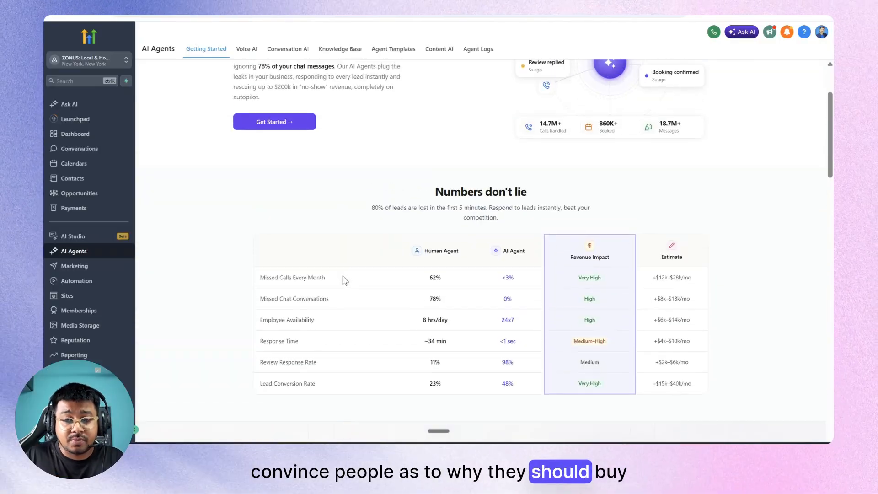
pyautogui.scroll(3, 345, 280)
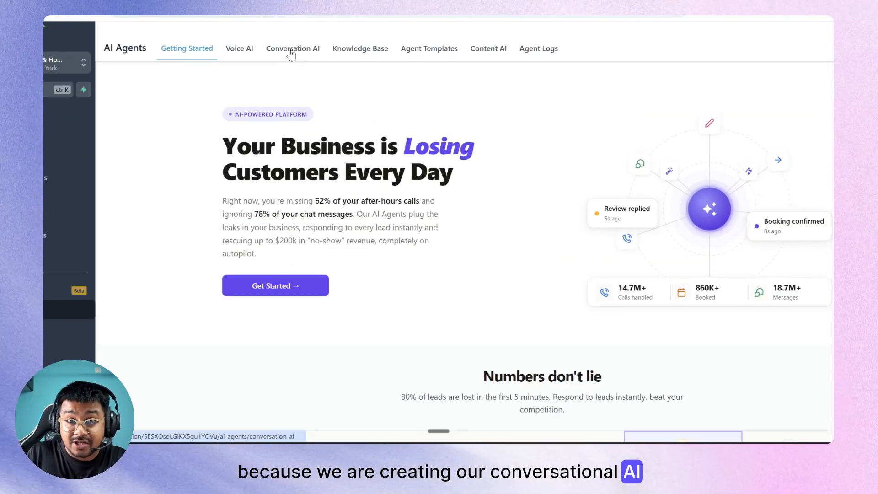
# Go to the Conversation AI dashboard and start creating a new bot.
pyautogui.click(292, 54)
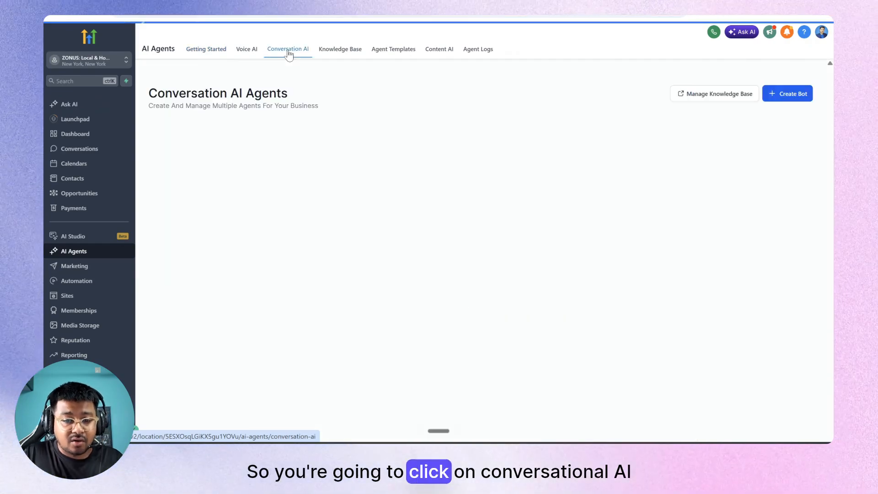
pyautogui.scroll(-5, 329, 158)
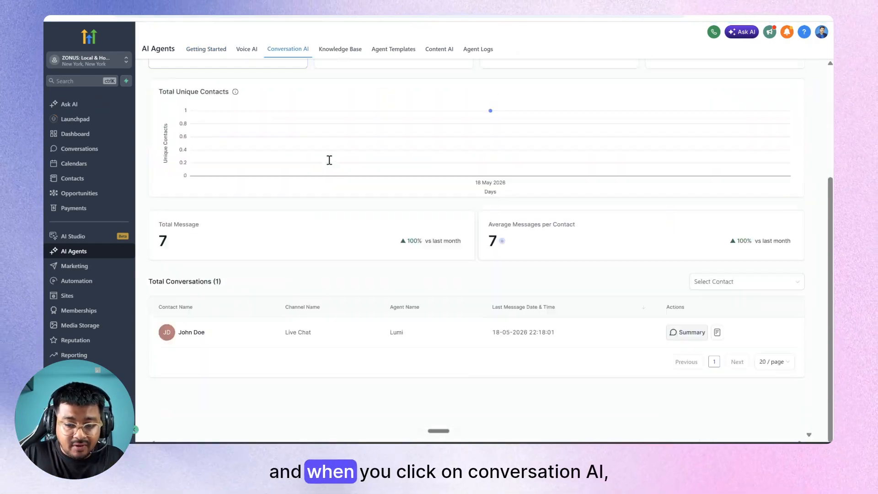
pyautogui.scroll(5, 329, 163)
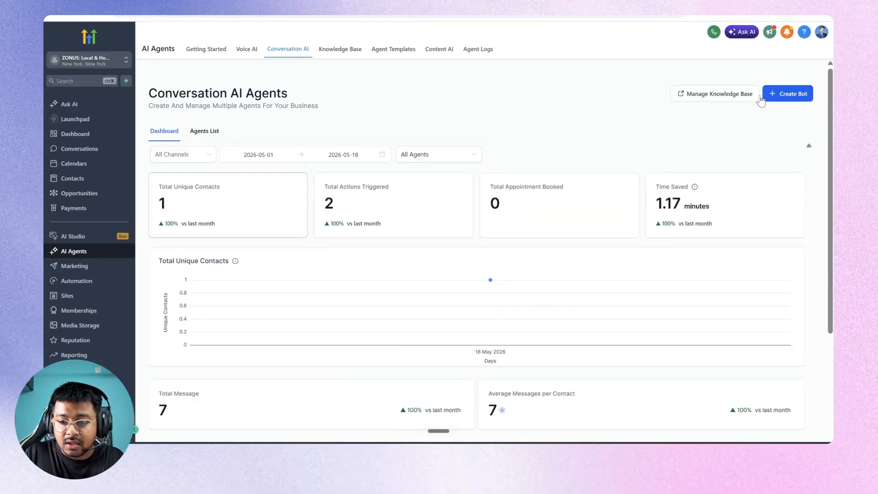
pyautogui.click(787, 96)
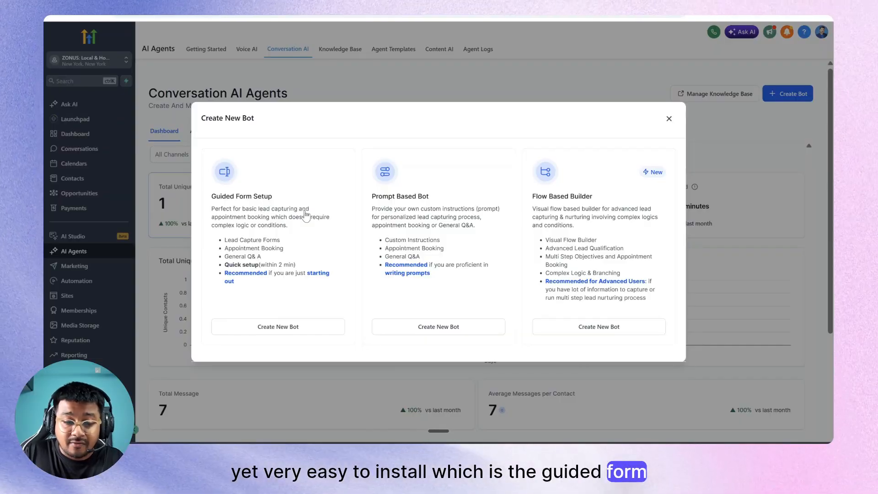
# Choose Guided Form Setup, keep the General Q&A bot type, and start a new brand voice.
pyautogui.click(272, 326)
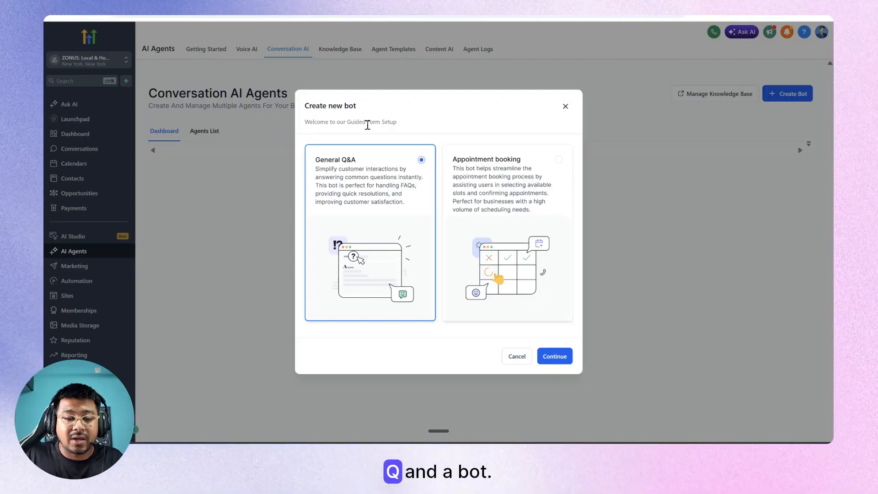
pyautogui.click(557, 357)
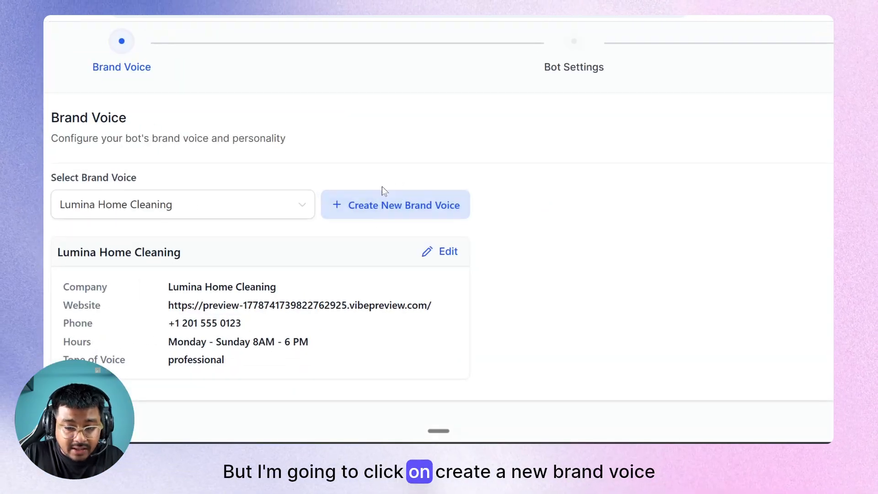
pyautogui.click(363, 205)
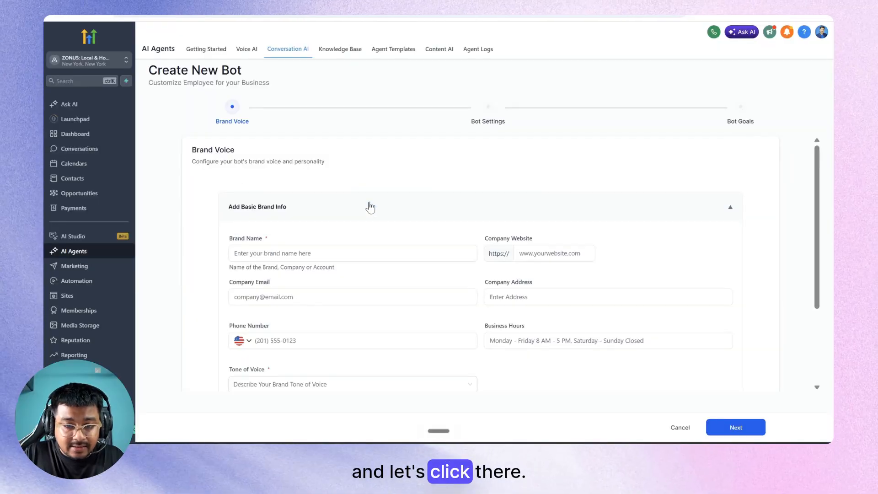
# Scroll to the Add Basic Brand Info form and put the cursor in Brand Name.
pyautogui.scroll(-1, 370, 207)
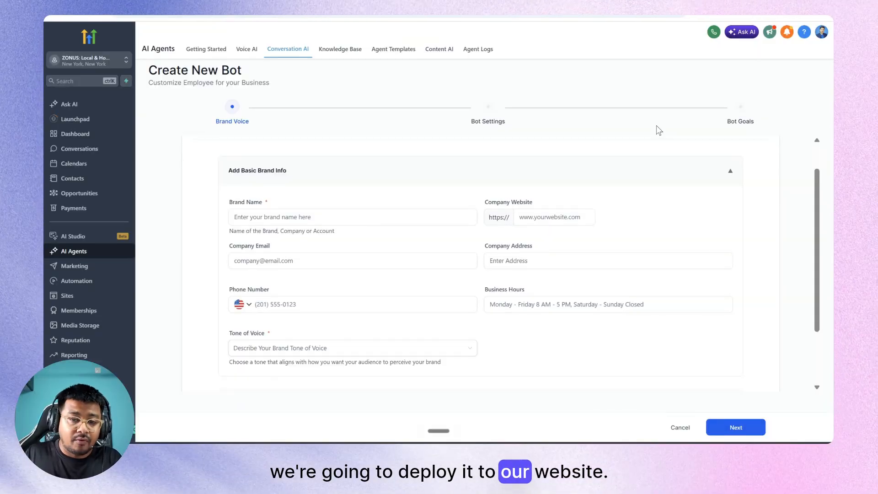
pyautogui.click(309, 212)
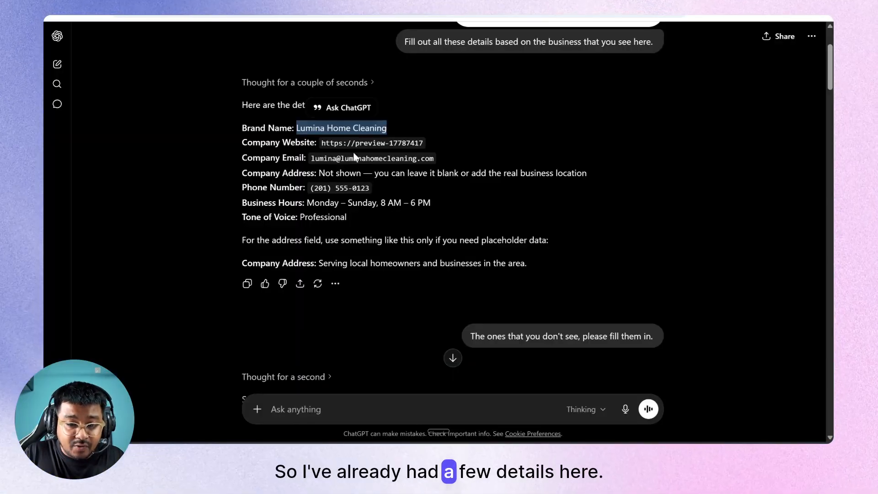
# Select the suggested brand name 'Lumina Home Cleaning' in the ChatGPT reply.
pyautogui.scroll(2, 361, 169)
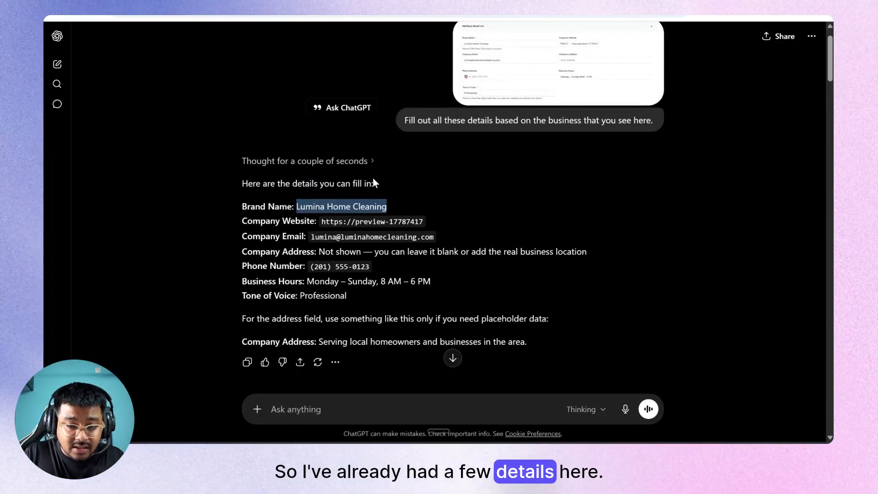
pyautogui.moveTo(421, 206); pyautogui.dragTo(298, 209)
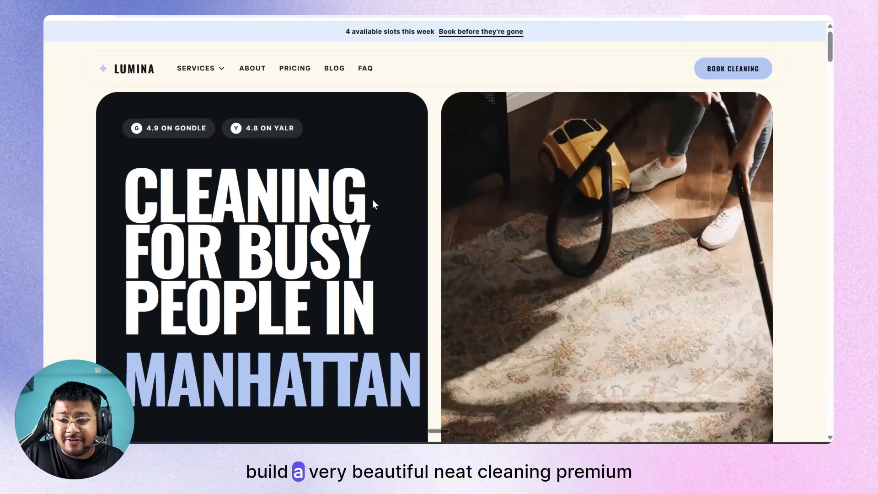
pyautogui.scroll(-5, 373, 200)
pyautogui.scroll(-15, 373, 200)
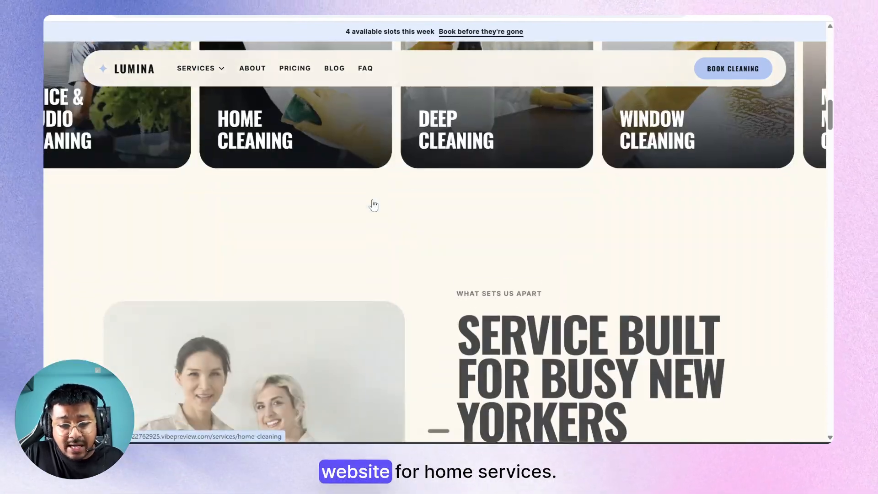
pyautogui.scroll(-15, 373, 201)
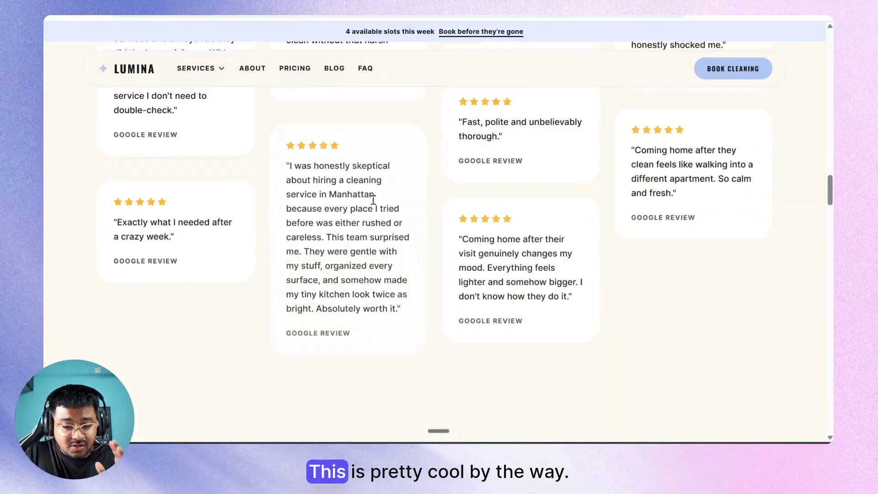
pyautogui.scroll(-7, 373, 201)
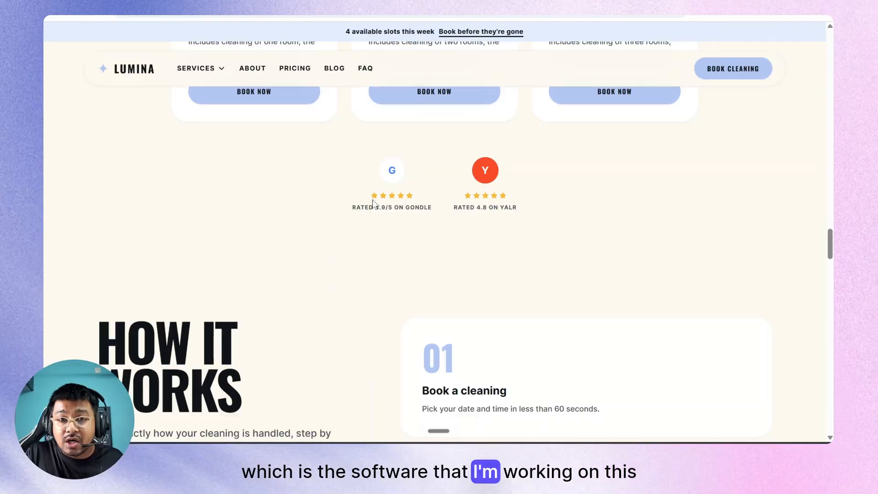
pyautogui.scroll(-10, 373, 203)
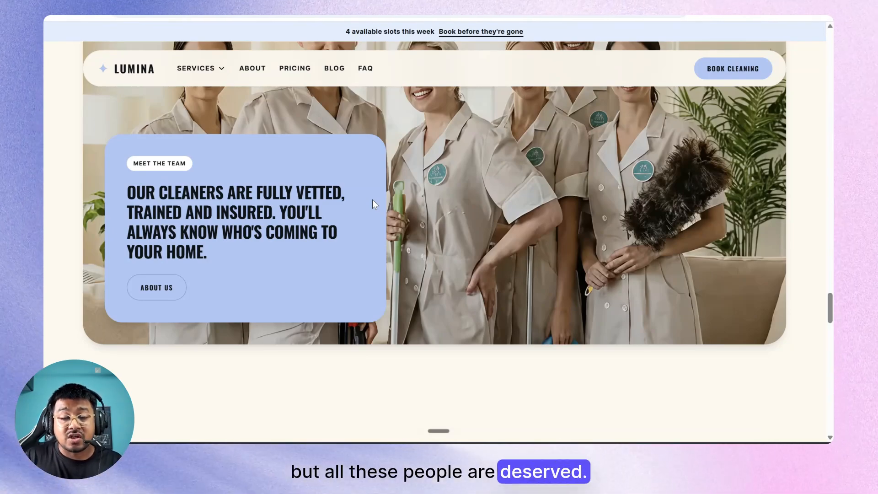
pyautogui.scroll(-10, 372, 204)
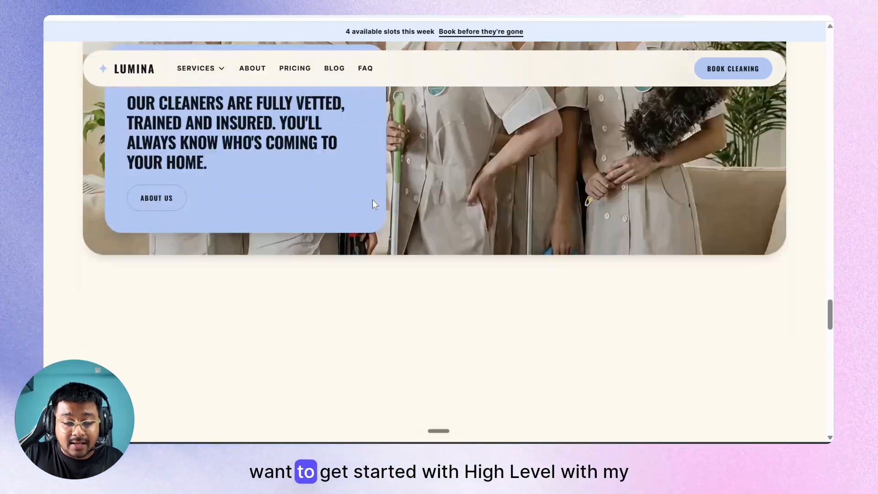
pyautogui.scroll(-9, 373, 204)
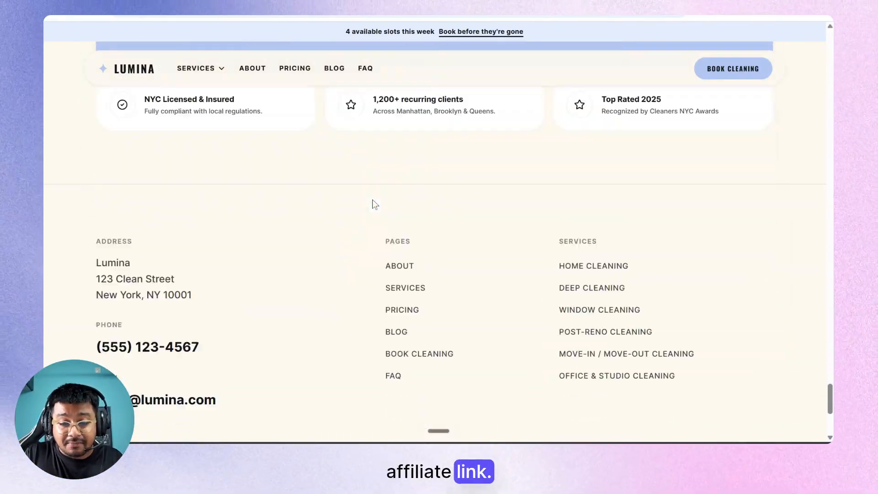
pyautogui.scroll(4, 373, 204)
pyautogui.scroll(15, 372, 204)
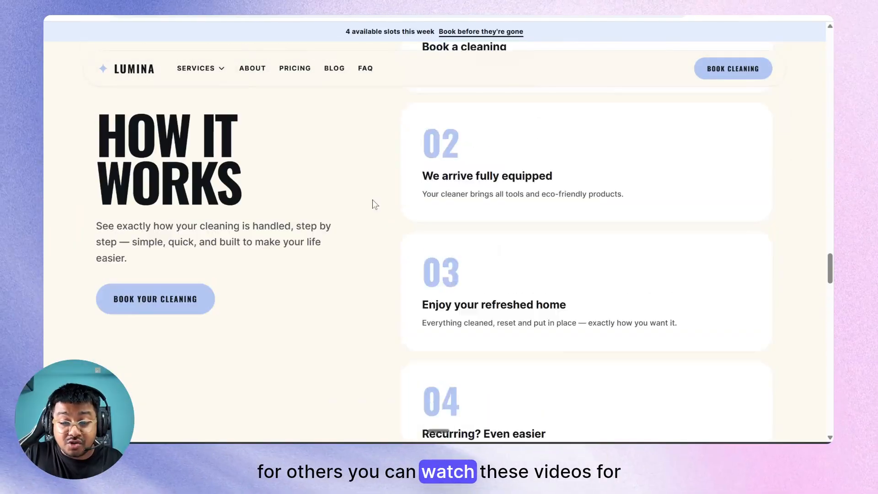
pyautogui.scroll(10, 373, 201)
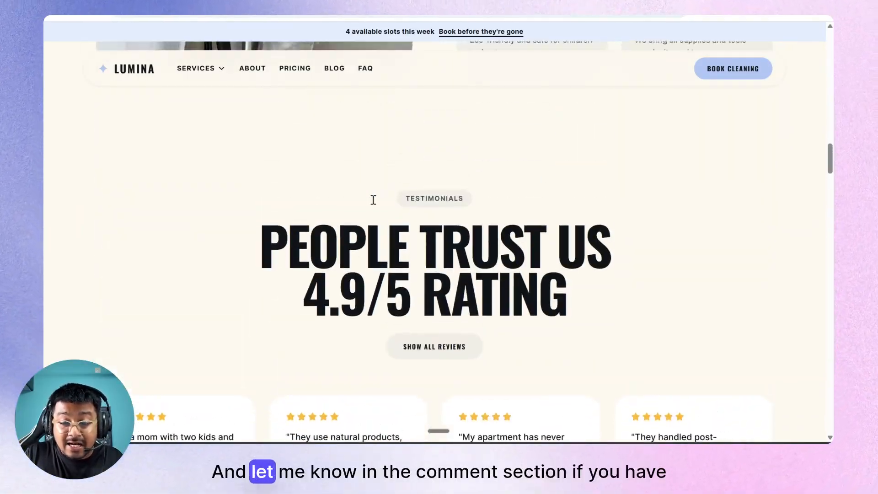
pyautogui.scroll(15, 373, 203)
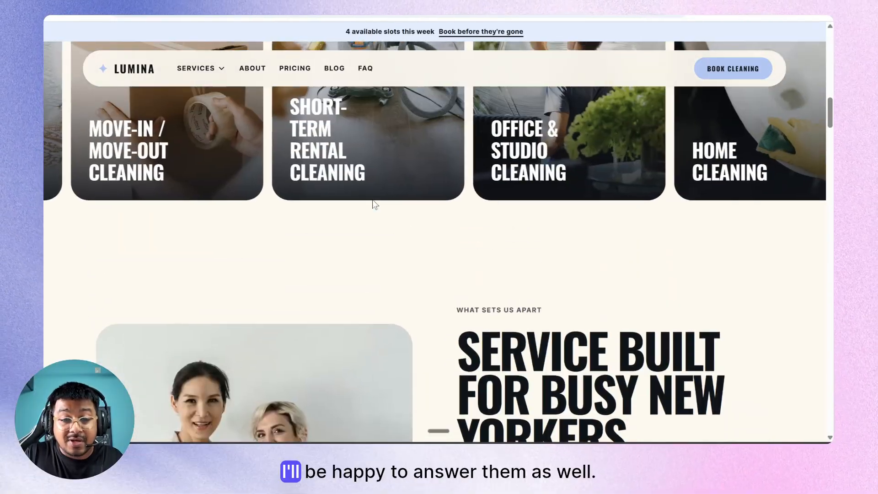
pyautogui.scroll(5, 373, 200)
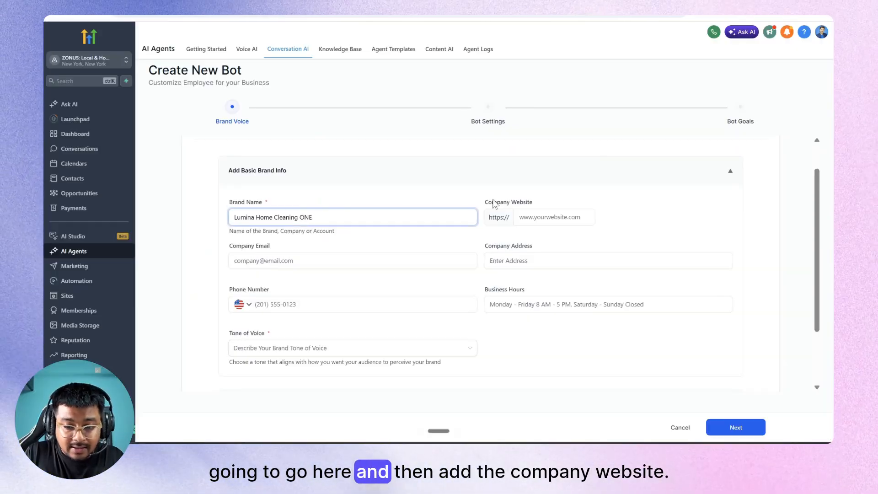
# Fill in the Company Website with the preview address and paste the suggested company email.
pyautogui.click(564, 218)
pyautogui.hotkey('ctrl', 'v')
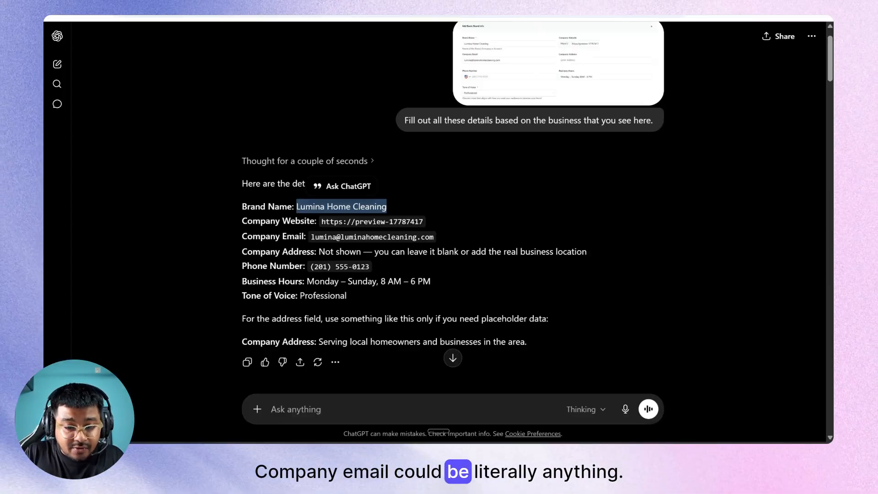
pyautogui.click(322, 247)
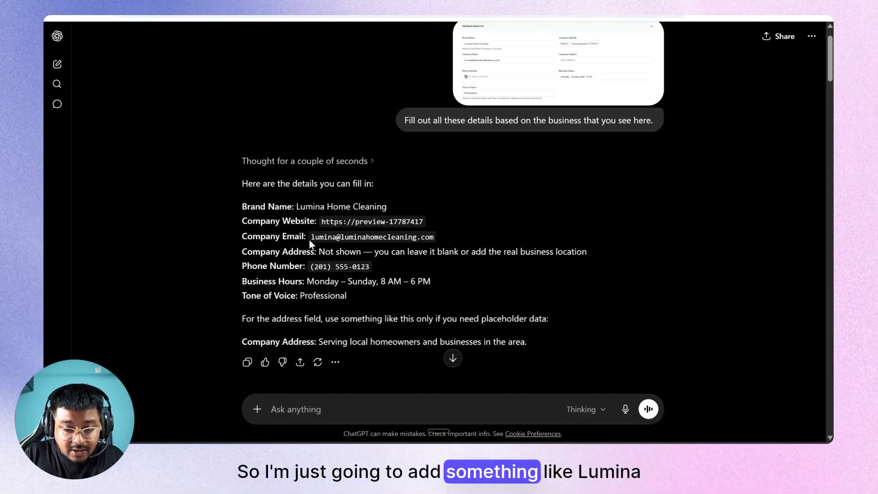
pyautogui.moveTo(310, 237); pyautogui.dragTo(436, 239)
pyautogui.hotkey('ctrl', 'c')
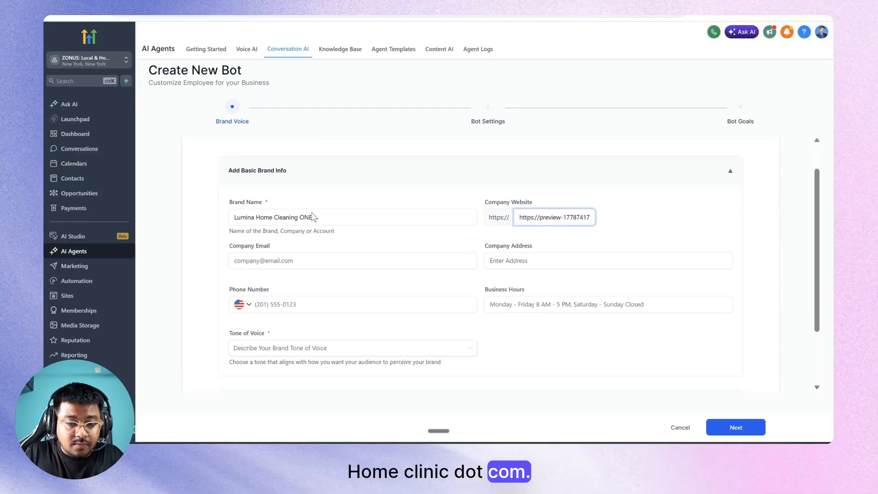
pyautogui.click(294, 256)
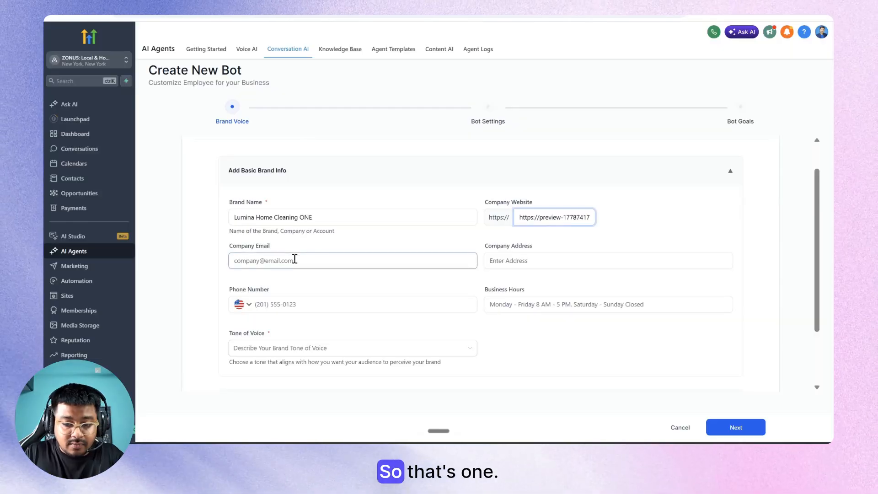
pyautogui.hotkey('ctrl', 'v')
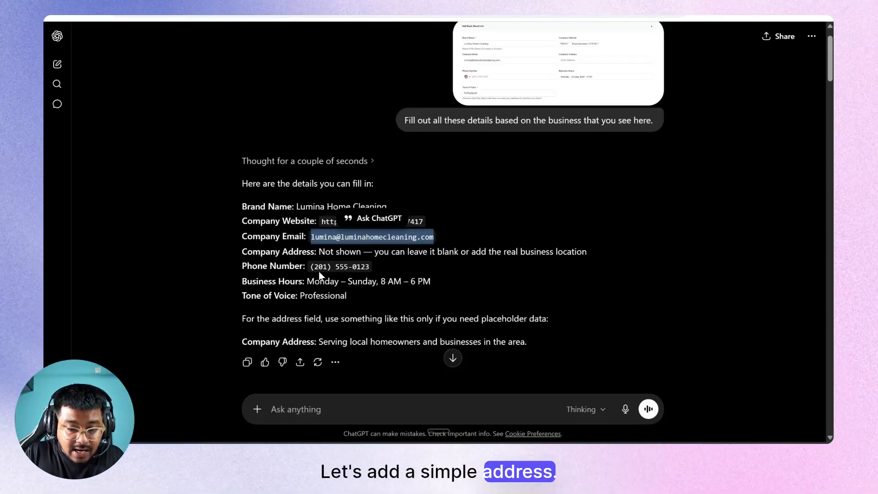
# Copy the suggested company address from ChatGPT into the Company Address field.
pyautogui.scroll(-7, 329, 281)
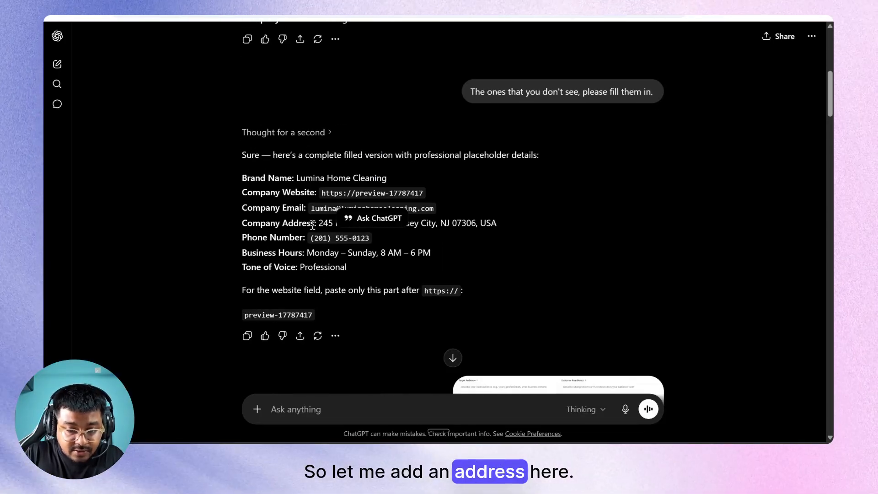
pyautogui.click(319, 223)
pyautogui.moveTo(319, 222); pyautogui.dragTo(515, 232)
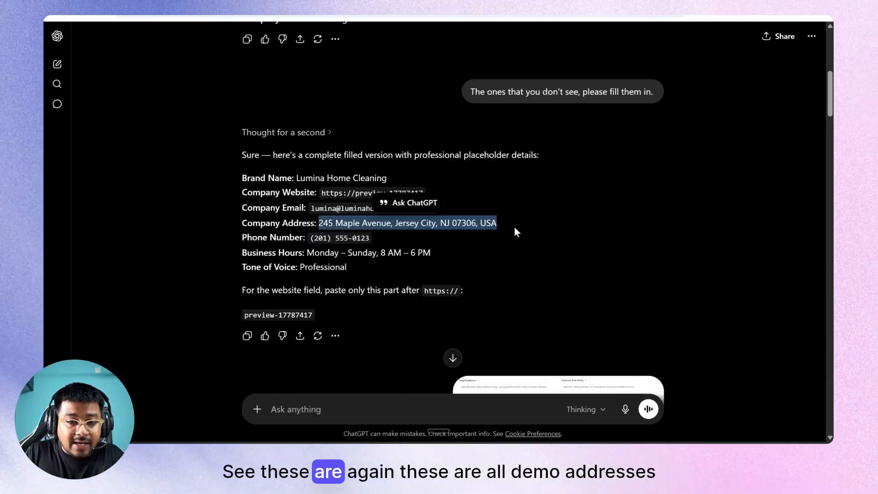
pyautogui.hotkey('ctrl', 'c')
pyautogui.hotkey('alt', 'Tab')
pyautogui.click(543, 259)
pyautogui.hotkey('ctrl', 'v')
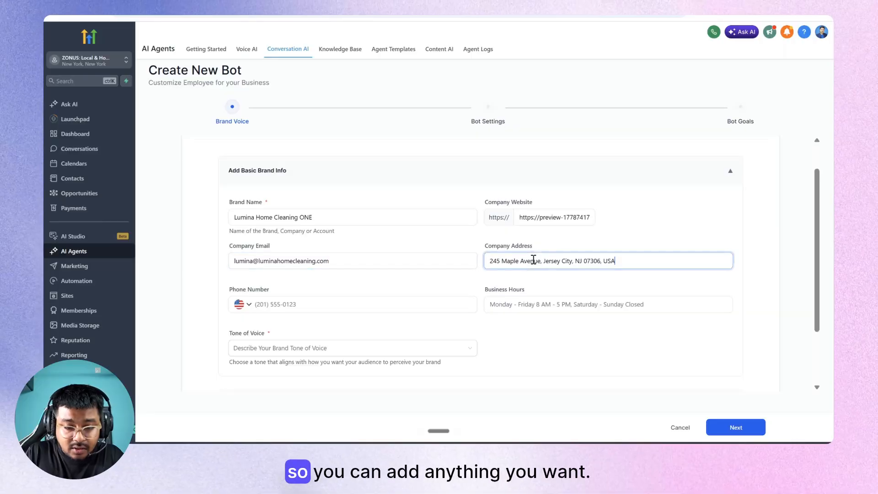
# Copy the suggested phone number from ChatGPT into the Phone field.
pyautogui.hotkey('alt', 'Tab')
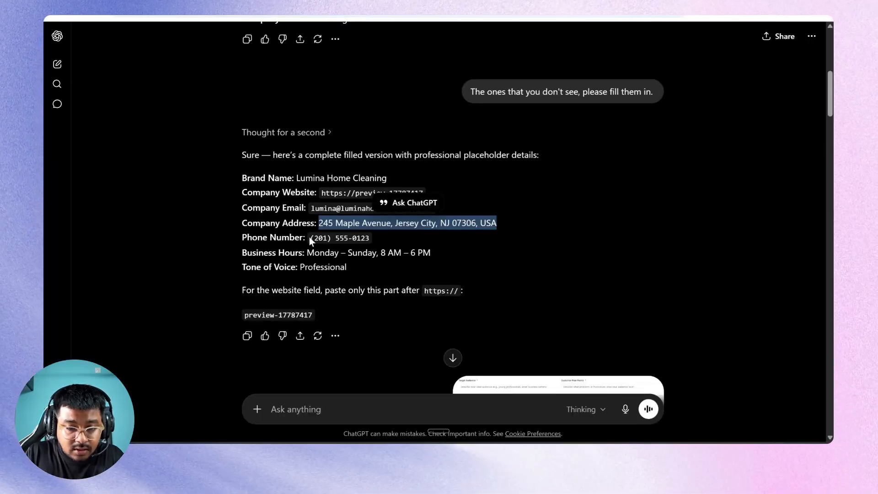
pyautogui.moveTo(310, 239); pyautogui.dragTo(377, 244)
pyautogui.hotkey('ctrl', 'c')
pyautogui.hotkey('alt', 'Tab')
pyautogui.click(279, 306)
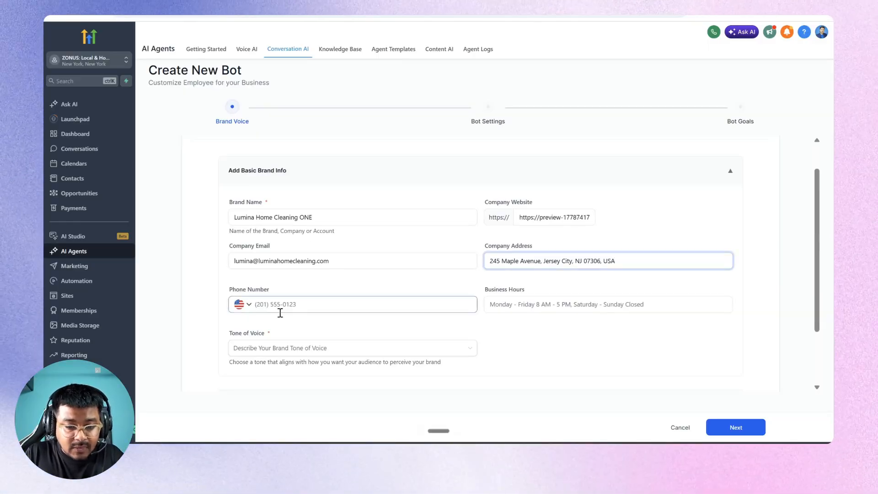
pyautogui.hotkey('ctrl', 'v')
# Paste the suggested Monday–Sunday 8 AM–6 PM business hours into the Business Hours field.
pyautogui.hotkey('alt', 'Tab')
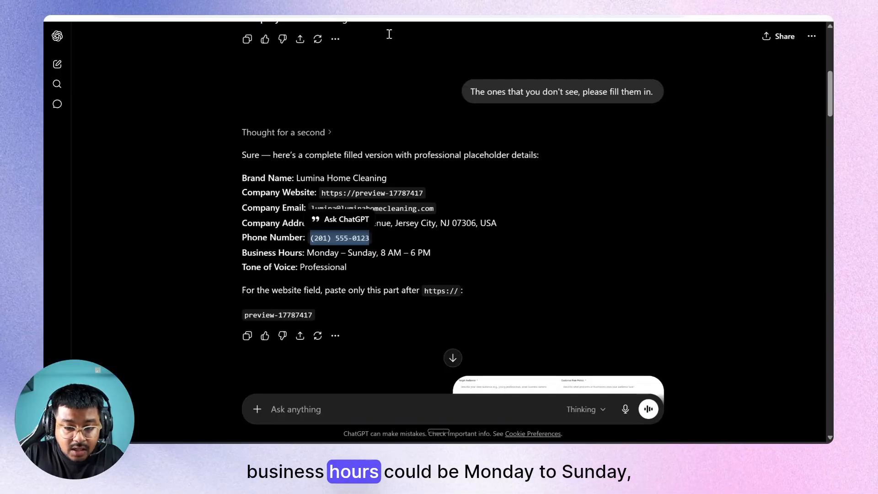
pyautogui.moveTo(307, 253); pyautogui.dragTo(446, 255)
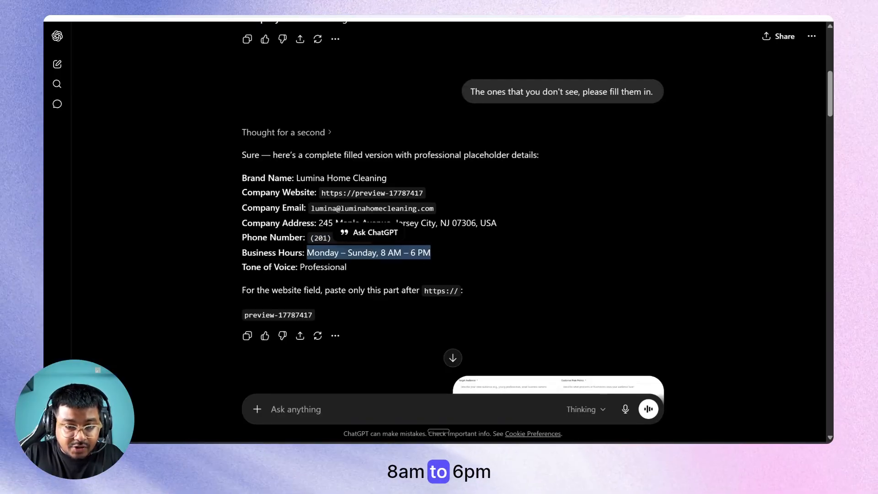
pyautogui.hotkey('ctrl', 'c')
pyautogui.hotkey('alt', 'Tab')
pyautogui.click(499, 305)
pyautogui.hotkey('ctrl', 'v')
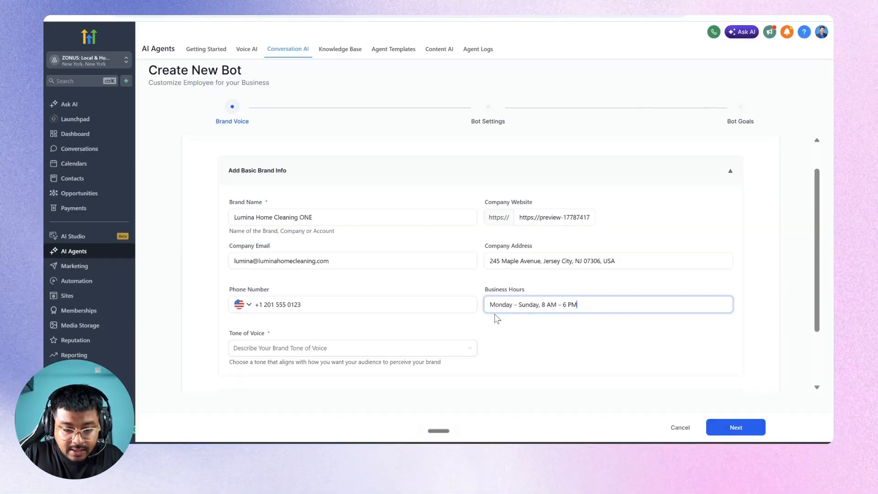
# Set the tone of voice to Confident, save the brand voice, and continue to Bot Settings.
pyautogui.click(375, 351)
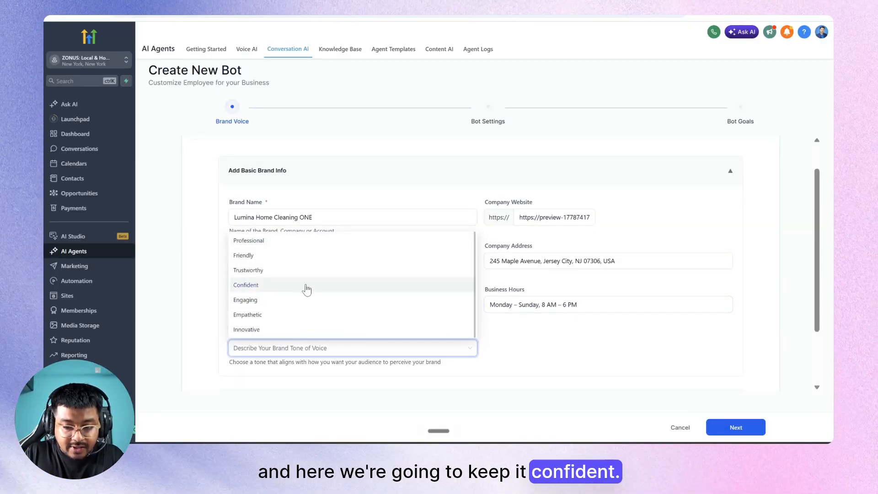
pyautogui.click(305, 287)
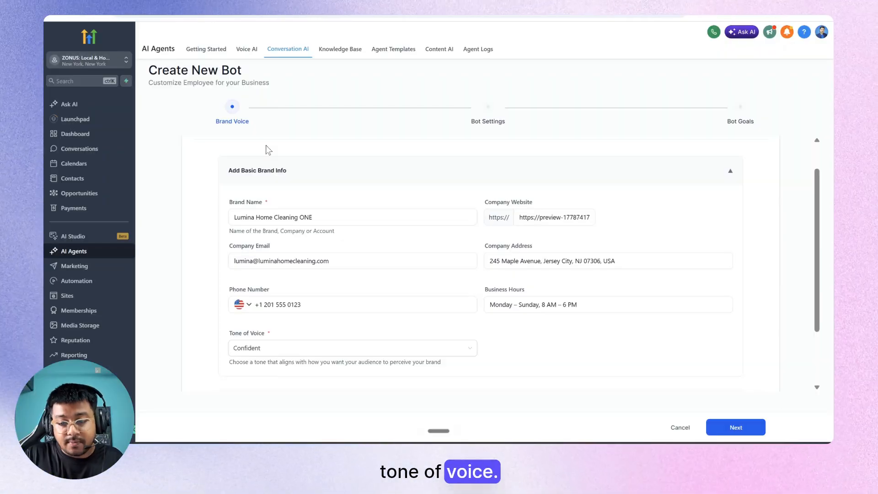
pyautogui.scroll(-2, 314, 202)
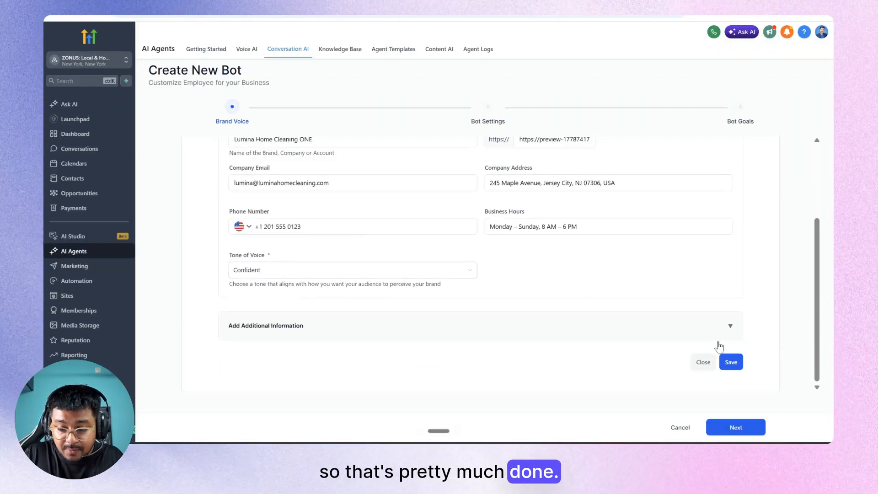
pyautogui.click(730, 363)
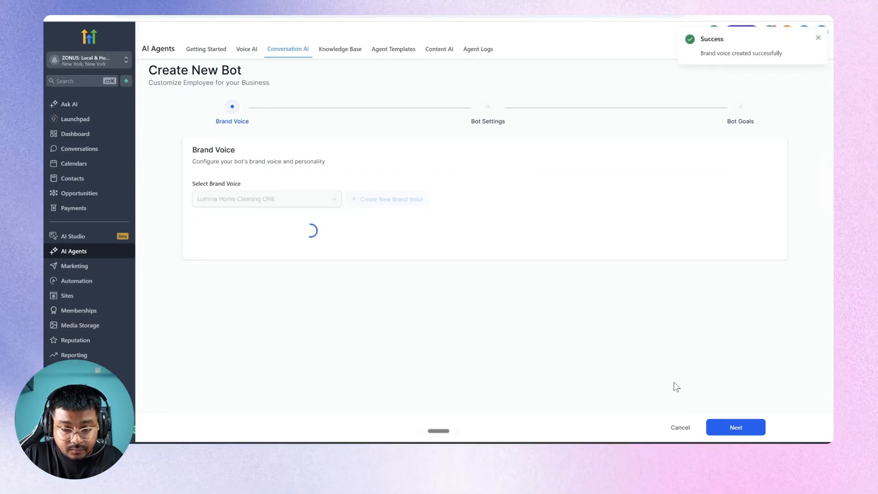
pyautogui.click(737, 427)
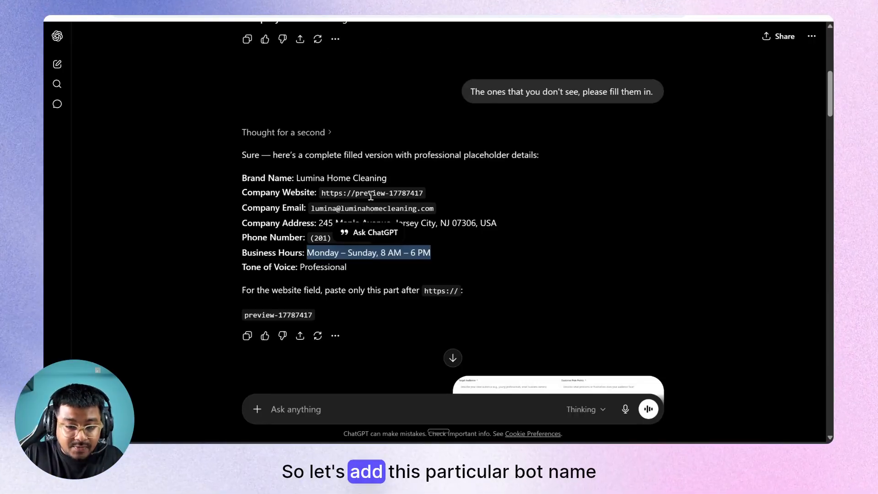
# Rename the bot to 'Lumina Home Cleaning BOT 1' using the brand name copied from ChatGPT.
pyautogui.click(370, 195)
pyautogui.scroll(-8, 370, 196)
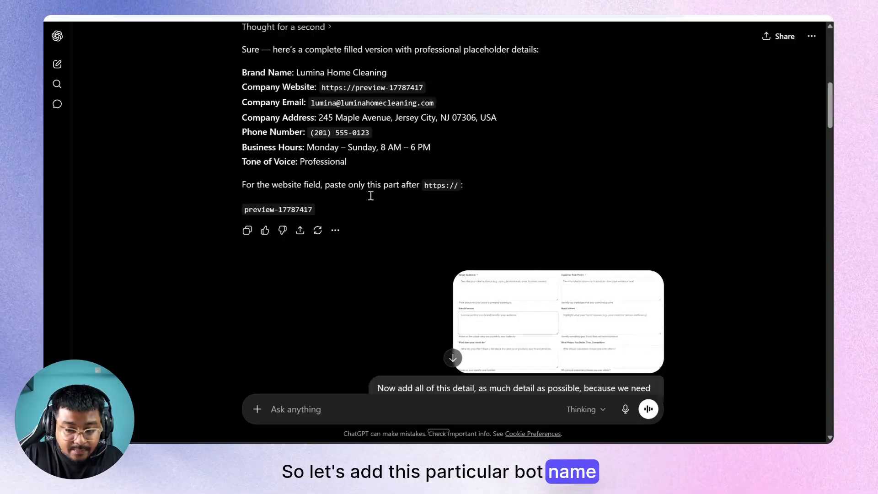
pyautogui.scroll(7, 370, 196)
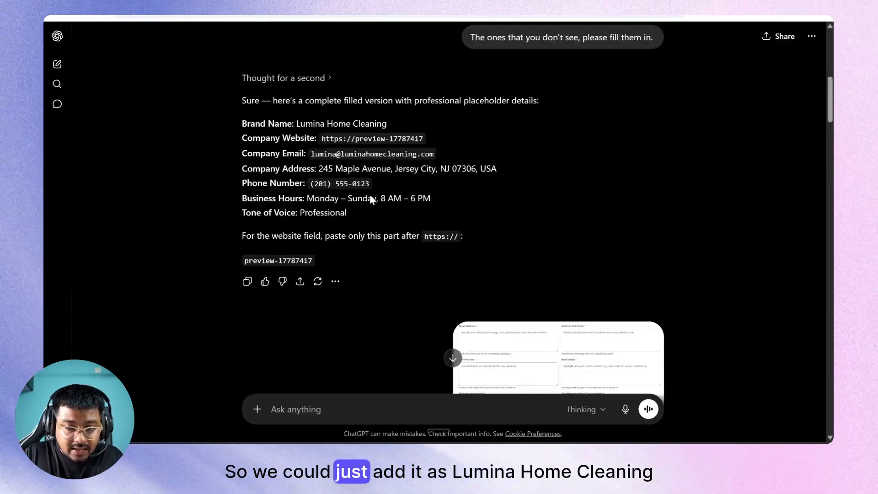
pyautogui.moveTo(297, 123); pyautogui.dragTo(397, 120)
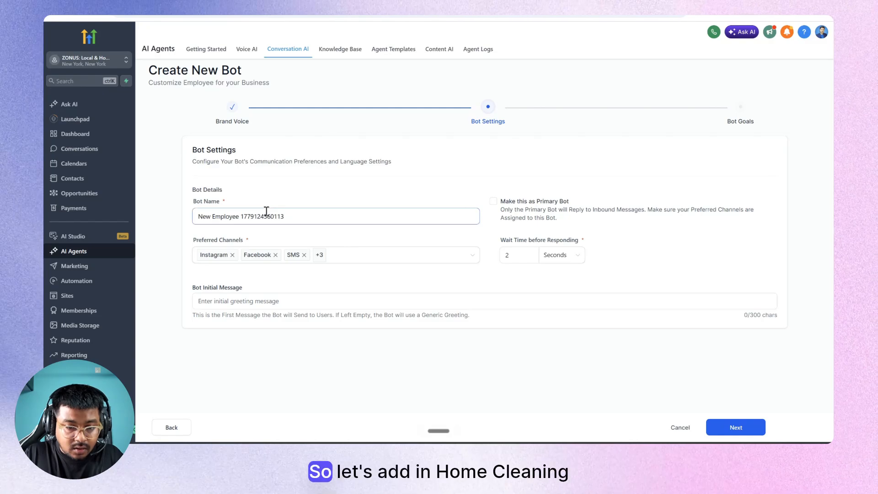
pyautogui.tripleClick(266, 211)
pyautogui.hotkey('ctrl', 'v')
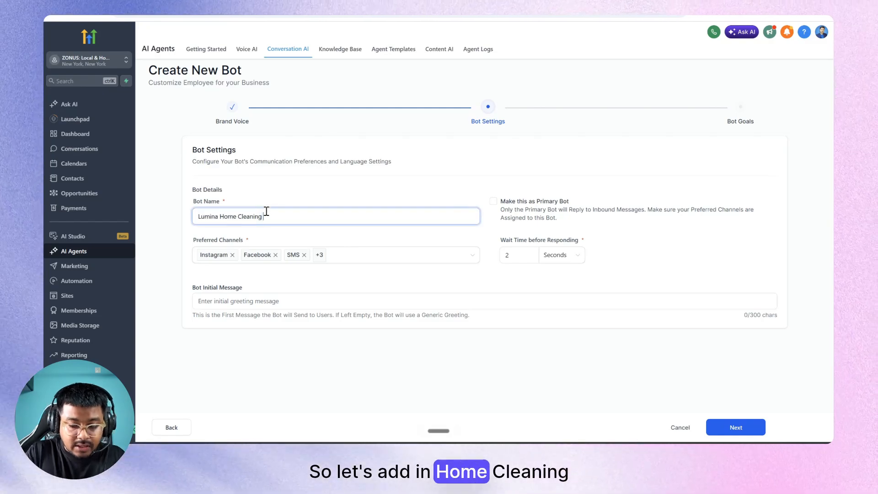
pyautogui.write('BOT 1')
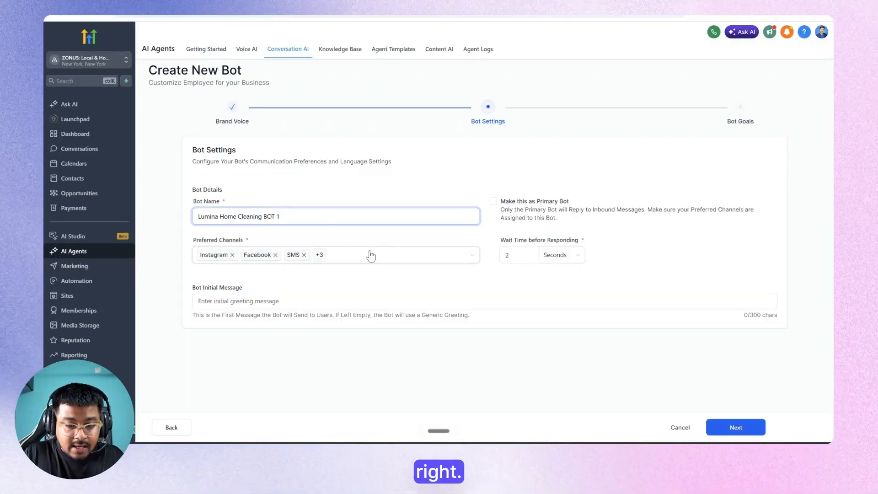
pyautogui.click(370, 255)
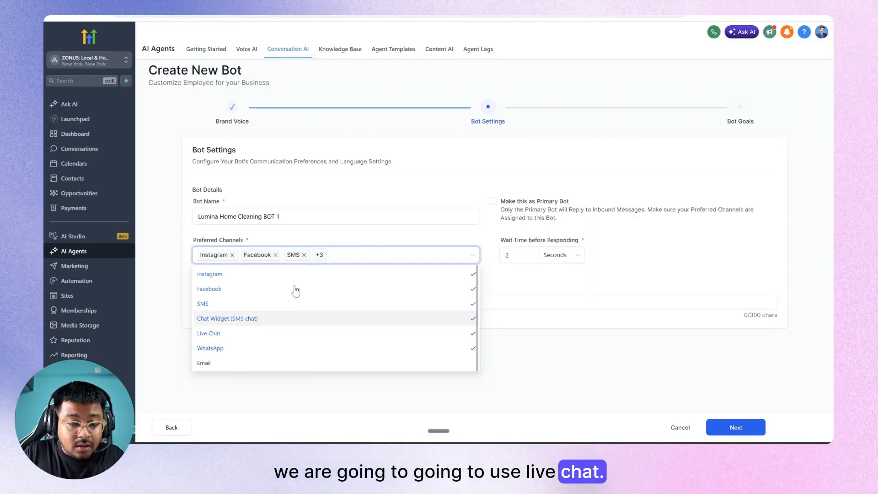
# Untick Instagram, Facebook, SMS, Chat Widget and WhatsApp so only Live Chat remains.
pyautogui.click(268, 275)
pyautogui.click(251, 289)
pyautogui.click(247, 303)
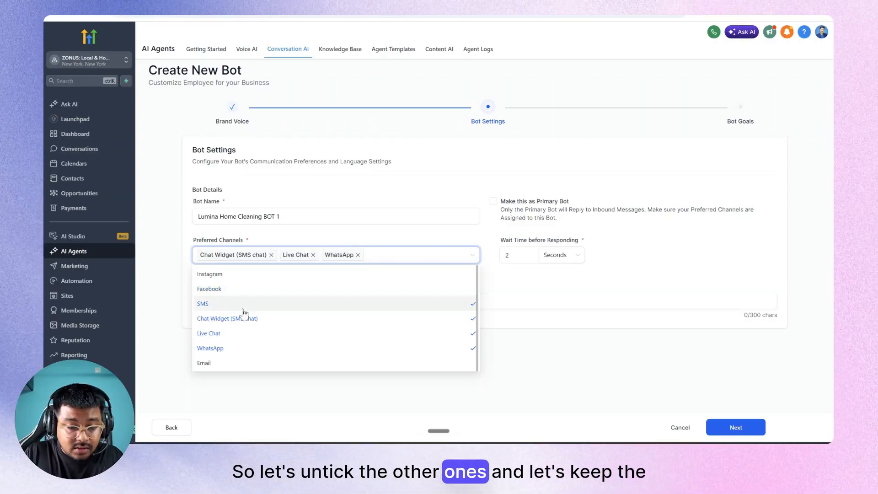
pyautogui.click(242, 318)
pyautogui.click(243, 353)
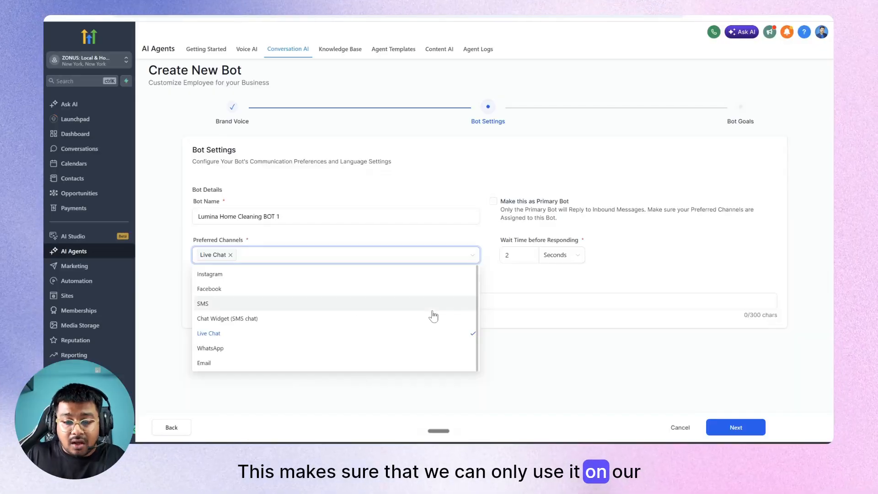
pyautogui.click(556, 281)
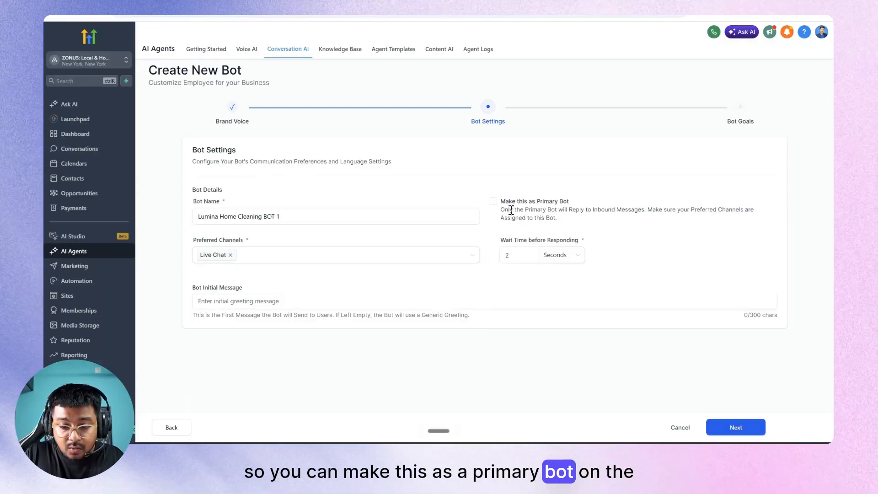
# Mark this bot as the primary bot.
pyautogui.moveTo(558, 210); pyautogui.dragTo(748, 217)
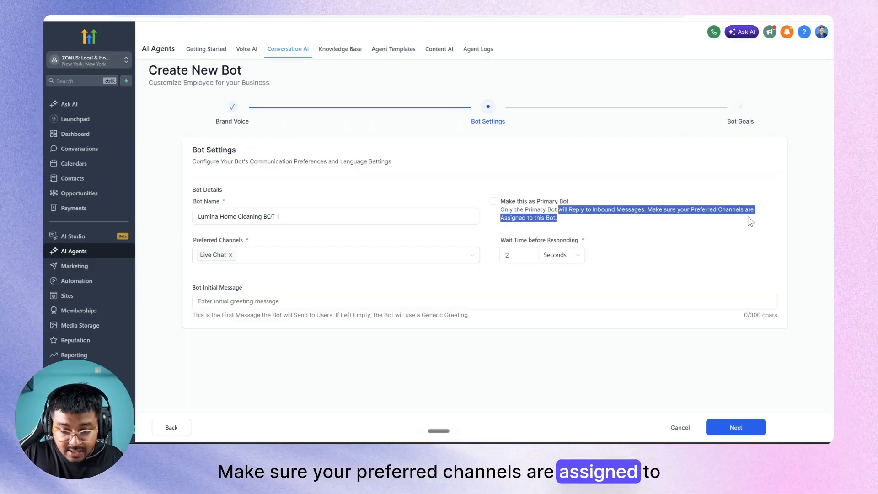
pyautogui.click(493, 201)
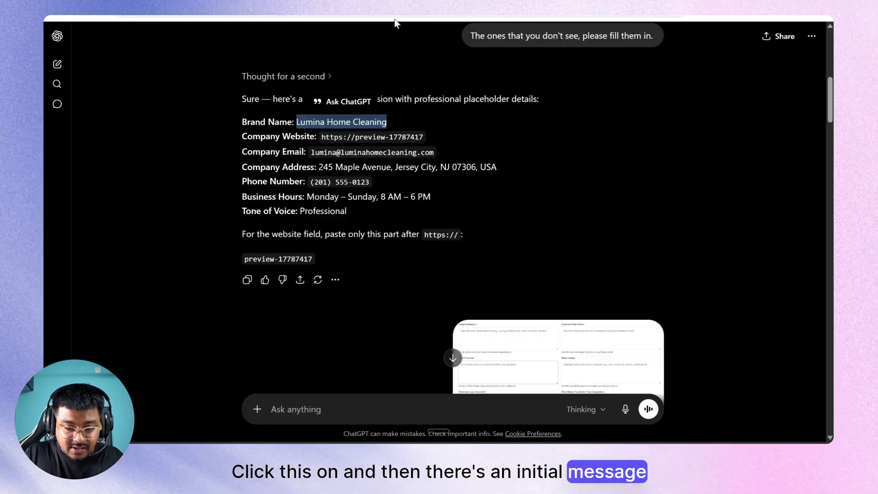
pyautogui.scroll(-8, 396, 176)
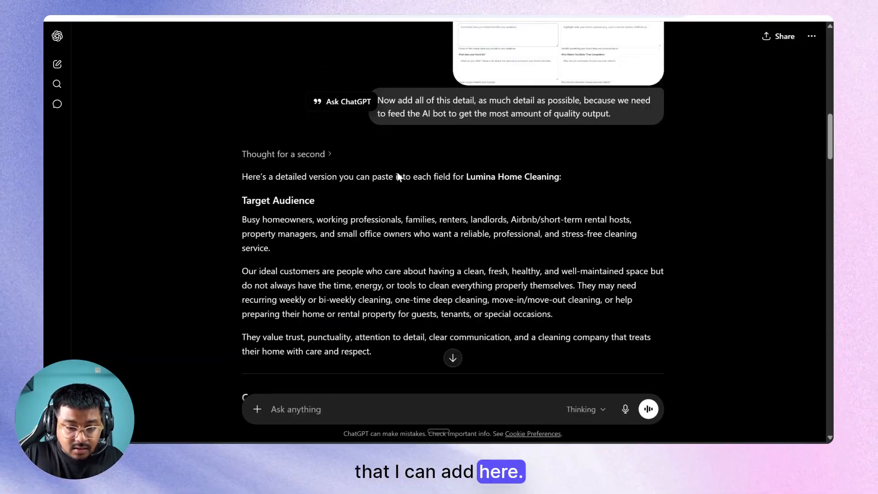
# Rename the bot 'Lumi One' and give it a greeting introducing Lumi for Home Cleaning Service.
pyautogui.scroll(7, 397, 172)
pyautogui.scroll(-4, 396, 172)
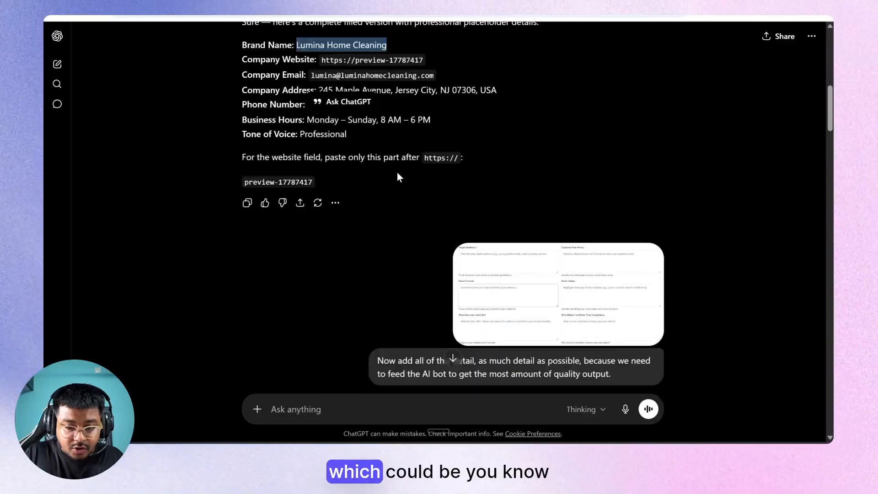
pyautogui.scroll(-4, 396, 172)
pyautogui.scroll(4, 397, 172)
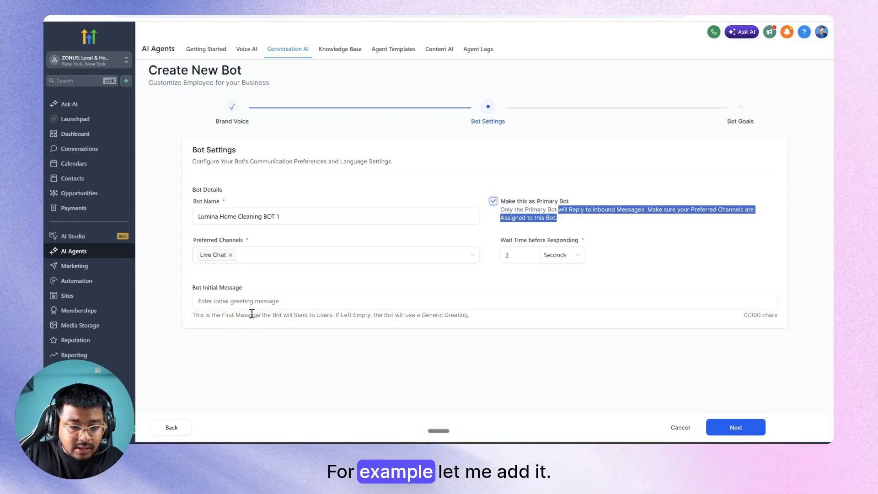
pyautogui.click(240, 300)
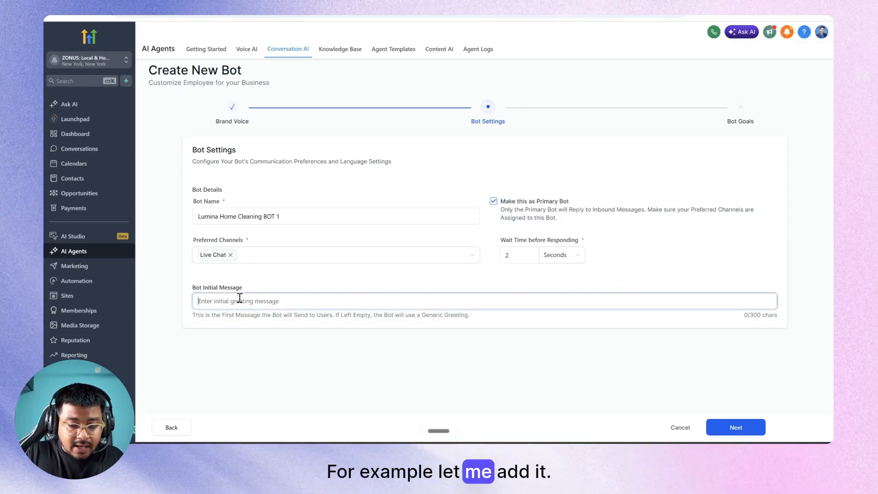
pyautogui.write('Hi ')
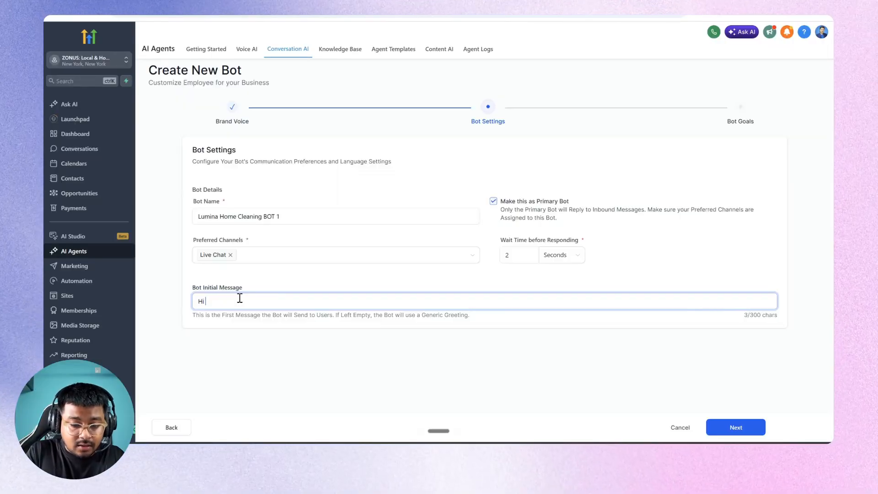
pyautogui.write('My Name is ')
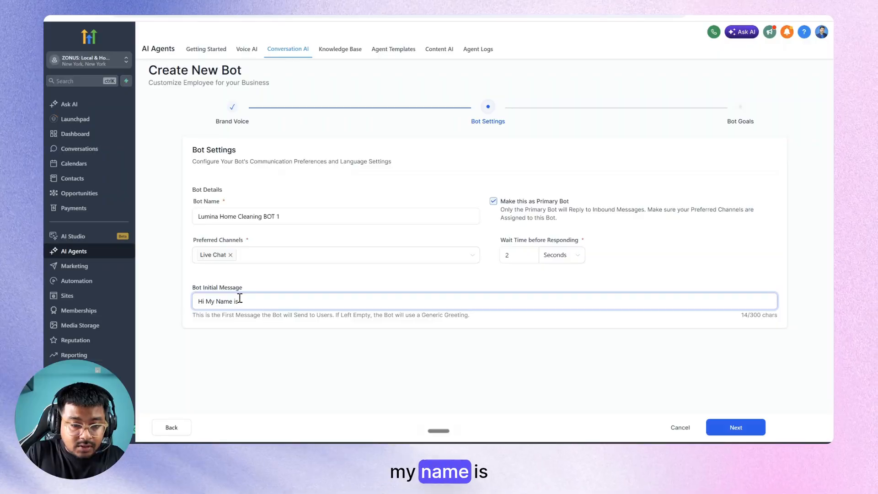
pyautogui.write('Lumi')
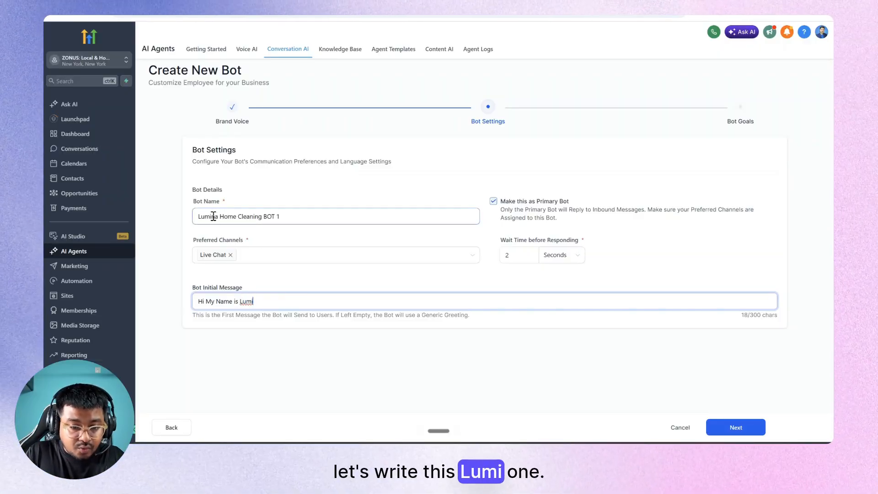
pyautogui.tripleClick(325, 212)
pyautogui.write('Lumi One')
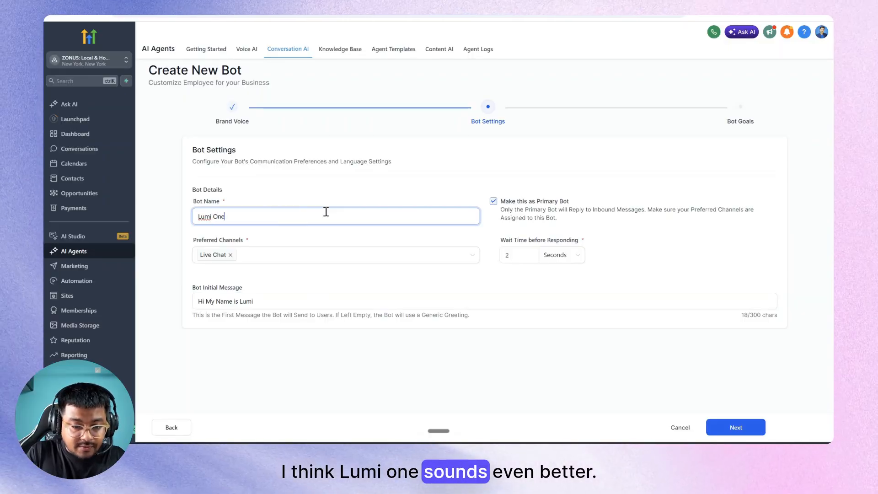
pyautogui.click(269, 302)
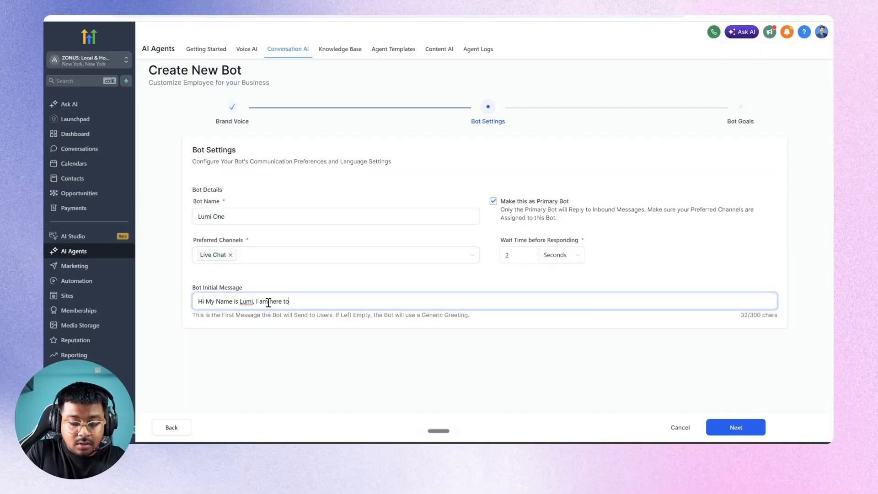
pyautogui.write(', I am here to y')
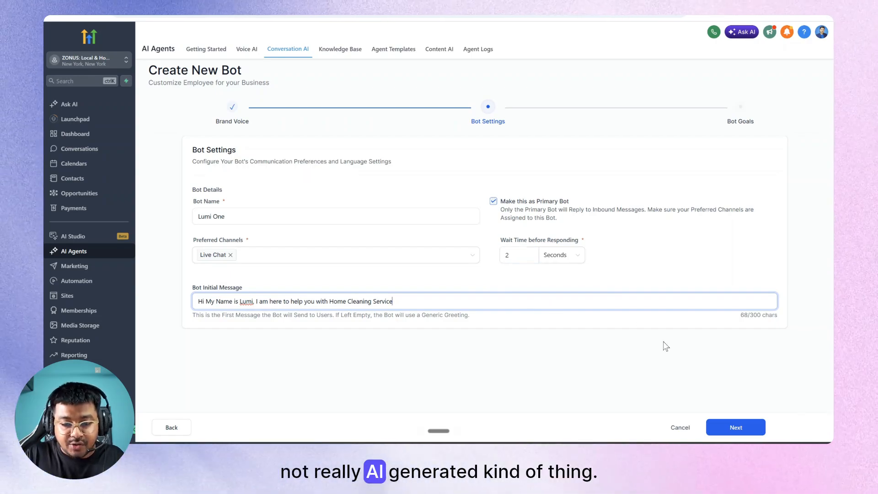
pyautogui.click(734, 427)
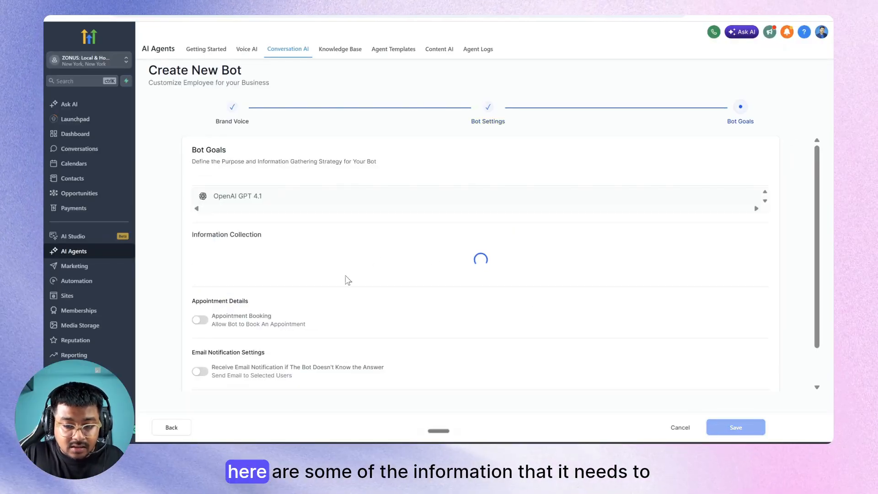
# Drop phone collection and reword the questions to ask for 'Full name' and 'best email'.
pyautogui.scroll(-2, 388, 285)
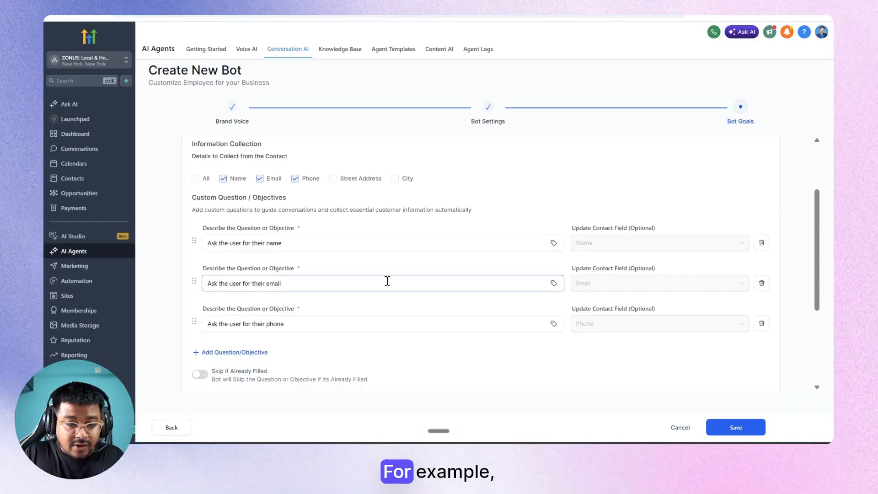
pyautogui.scroll(2, 316, 243)
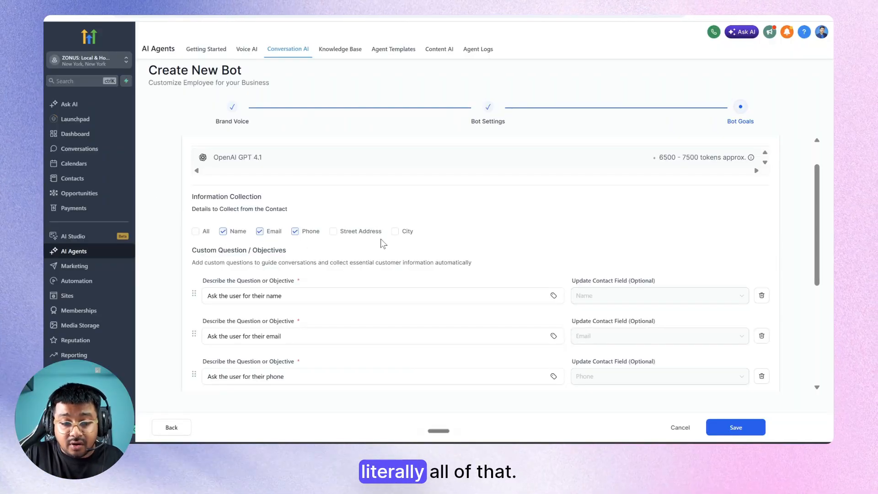
pyautogui.click(296, 232)
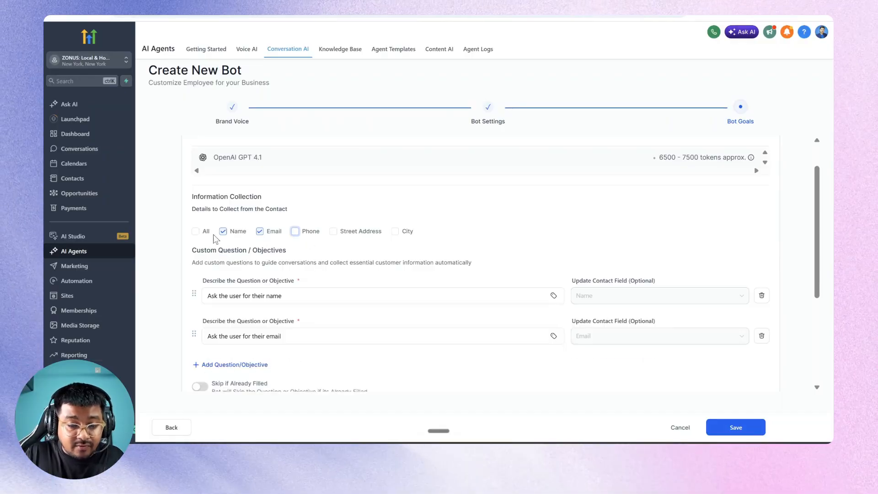
pyautogui.scroll(-2, 256, 236)
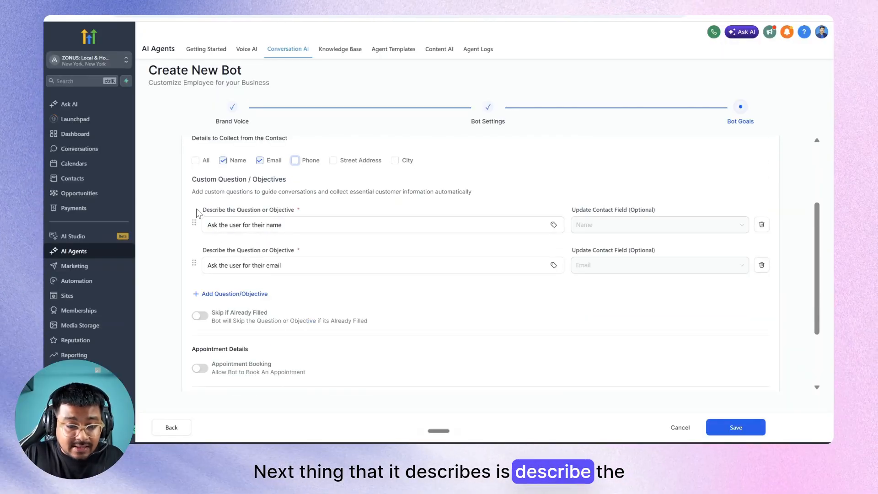
pyautogui.moveTo(201, 209); pyautogui.dragTo(291, 211)
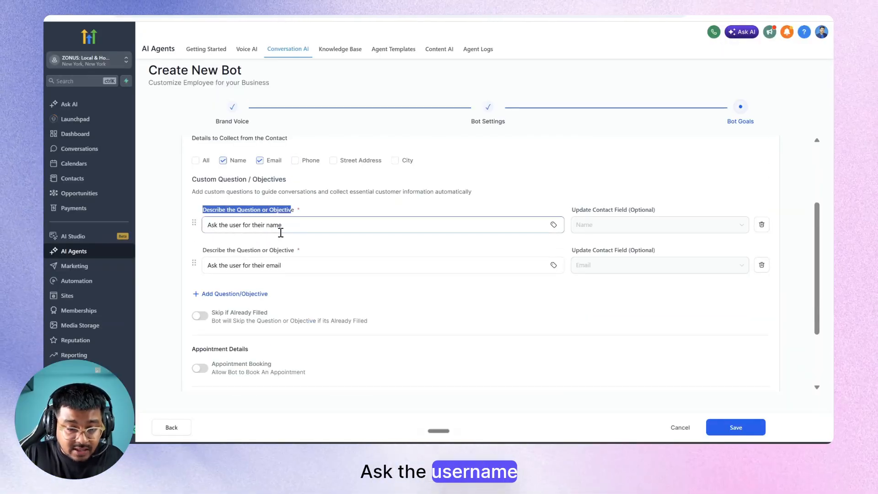
pyautogui.click(268, 224)
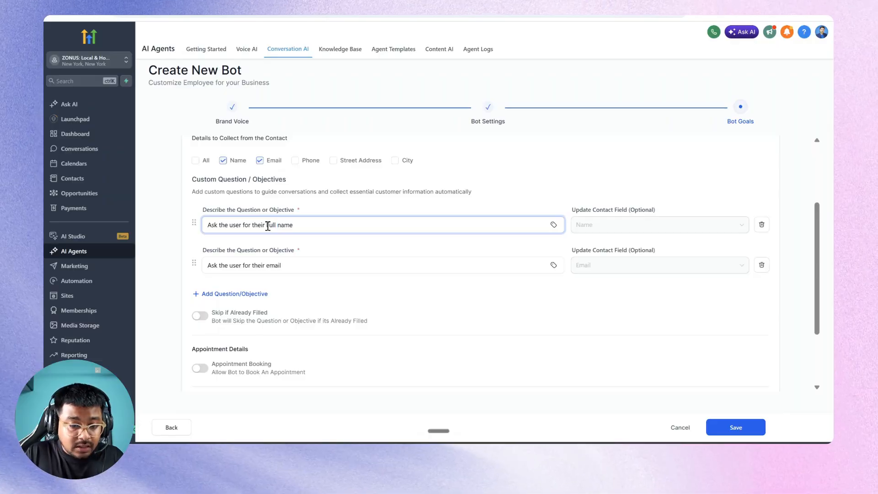
pyautogui.click(266, 266)
pyautogui.write('best')
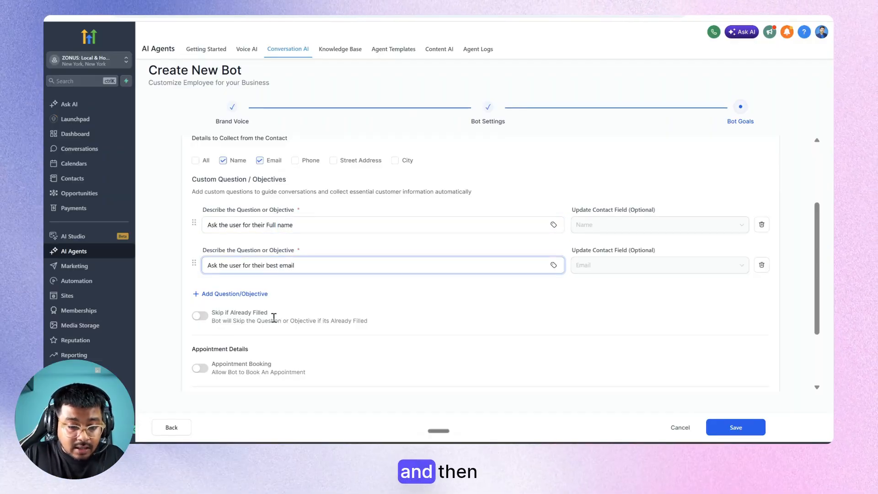
pyautogui.scroll(-3, 273, 317)
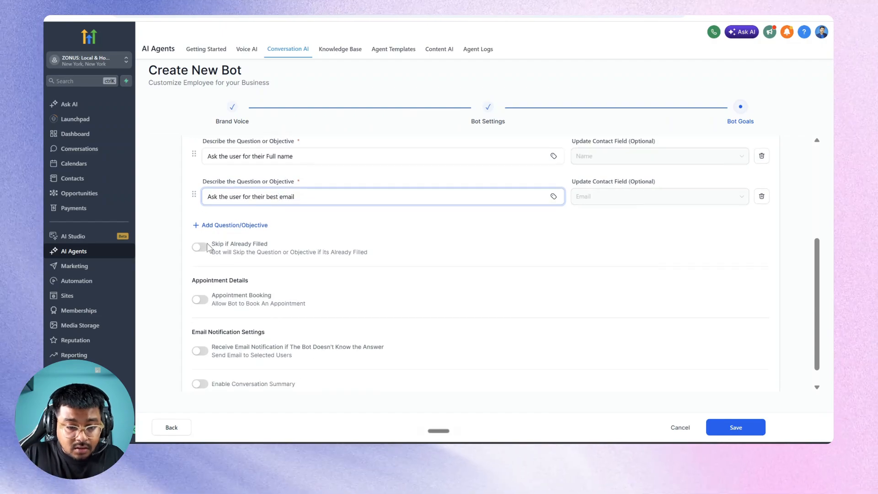
pyautogui.scroll(-1, 289, 242)
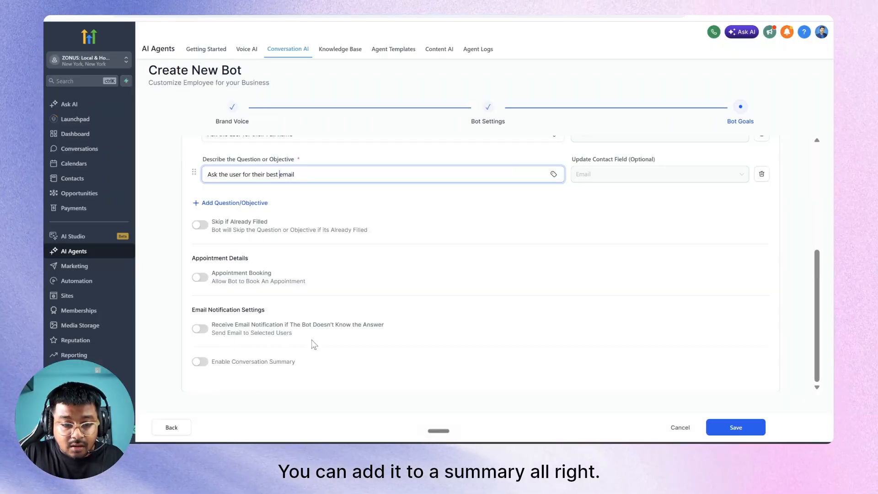
pyautogui.scroll(4, 309, 342)
pyautogui.scroll(-4, 309, 341)
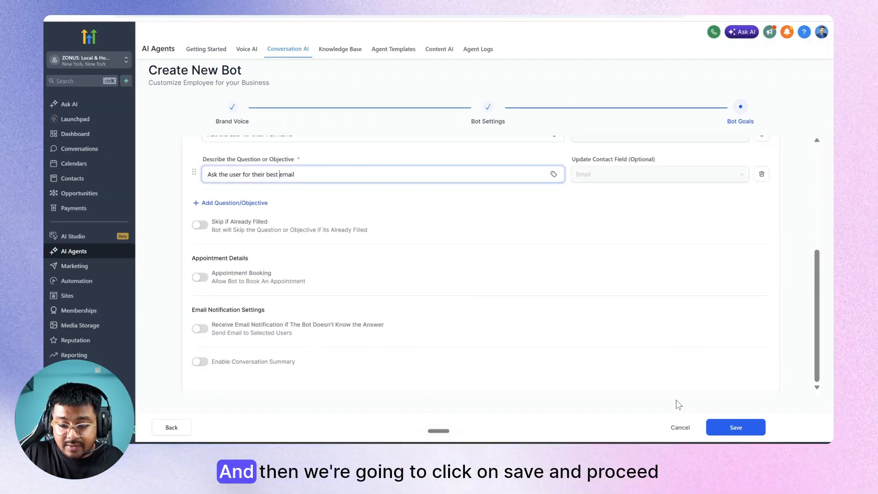
# Save the bot on Auto Pilot and start a test chat, replying with a sample full name.
pyautogui.click(716, 428)
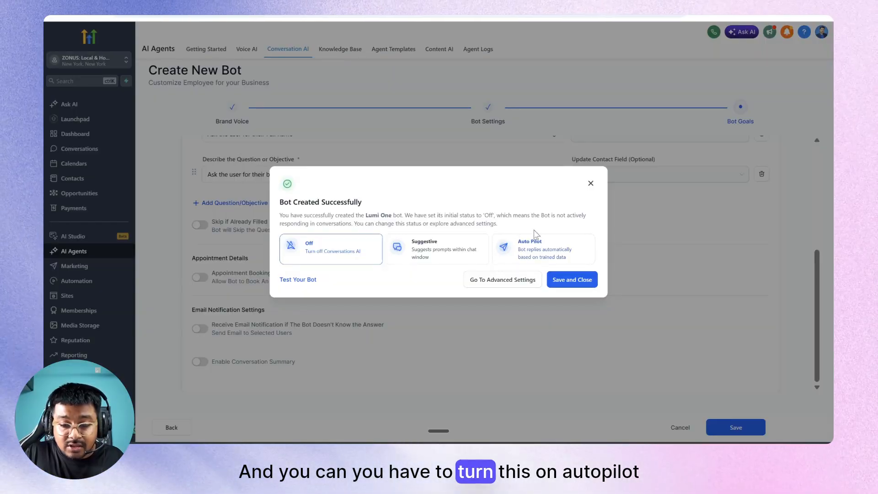
pyautogui.click(530, 249)
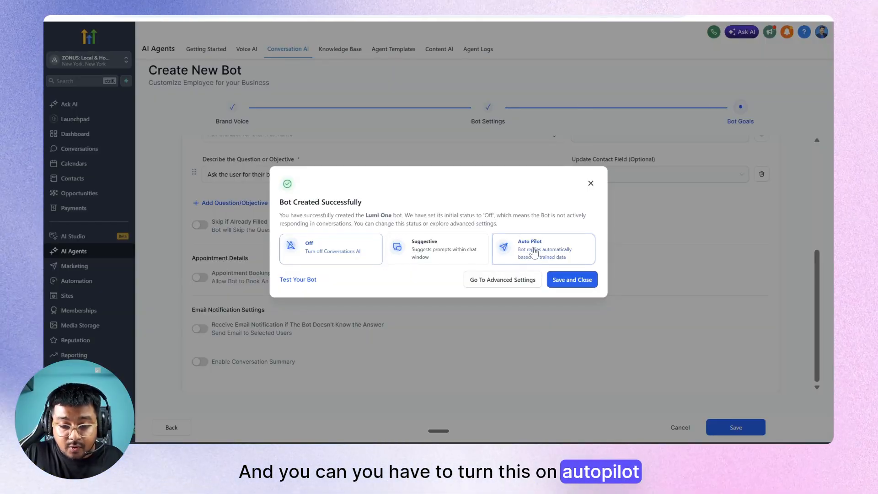
pyautogui.click(297, 281)
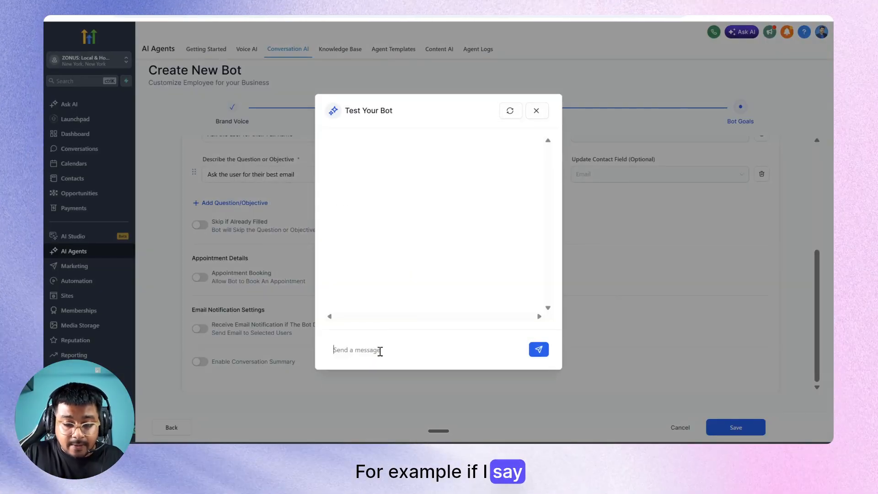
pyautogui.press('Return')
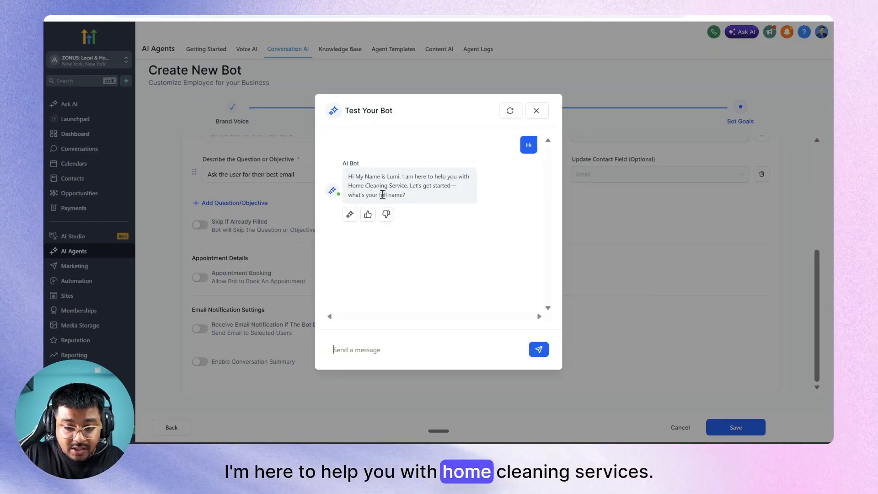
pyautogui.click(362, 346)
pyautogui.write('J')
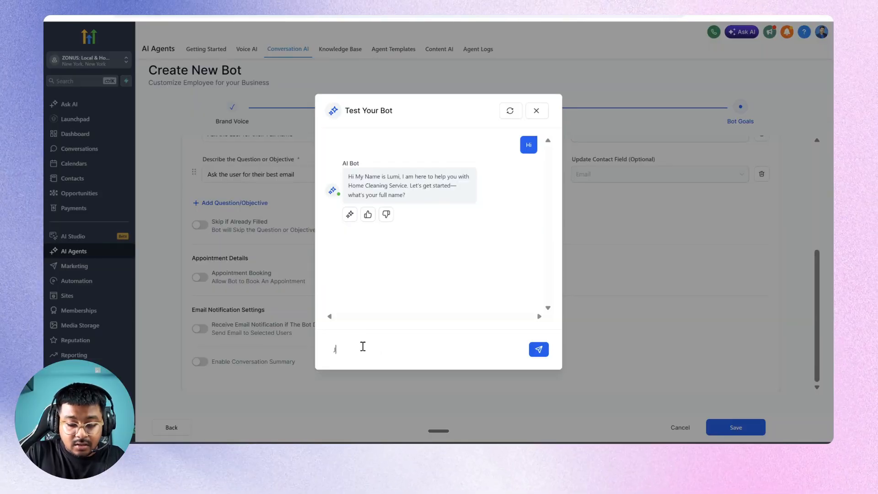
pyautogui.write('ohn Doe')
pyautogui.press('Return')
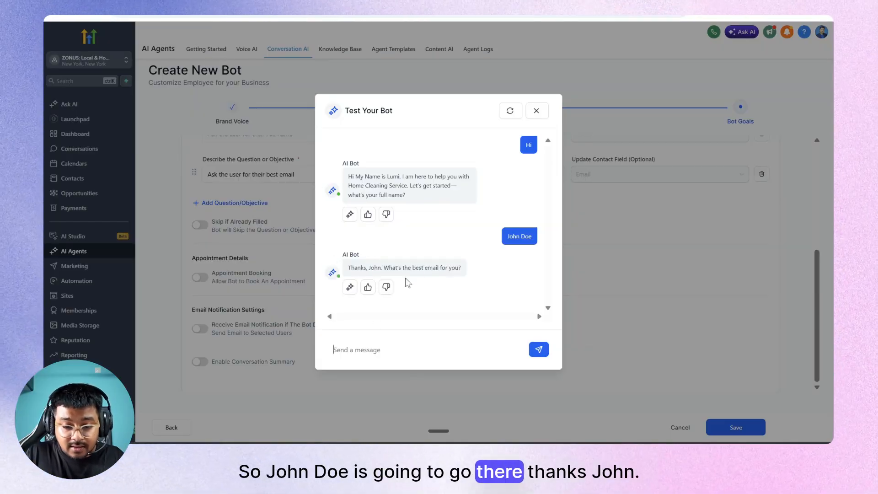
# Give the test bot a sample email, ask 'yes, what kind ?' about services, then close the test.
pyautogui.click(372, 352)
pyautogui.write('john@johndoe')
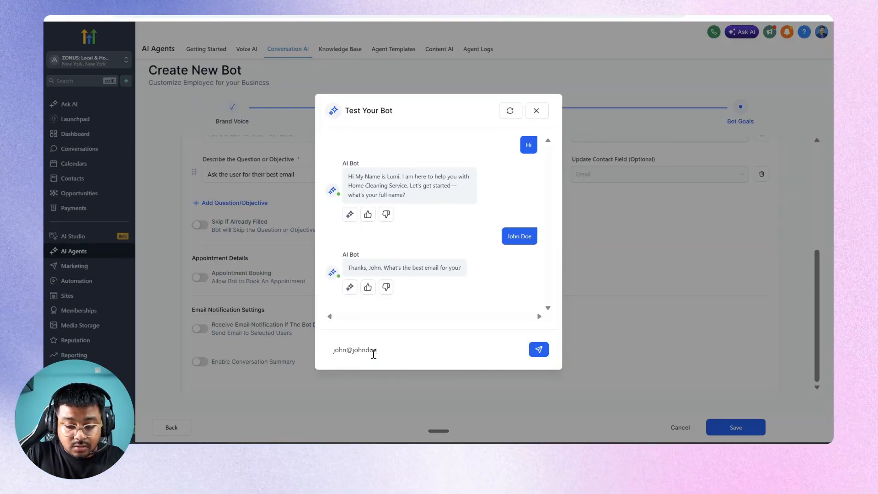
pyautogui.write('.com')
pyautogui.press('Return')
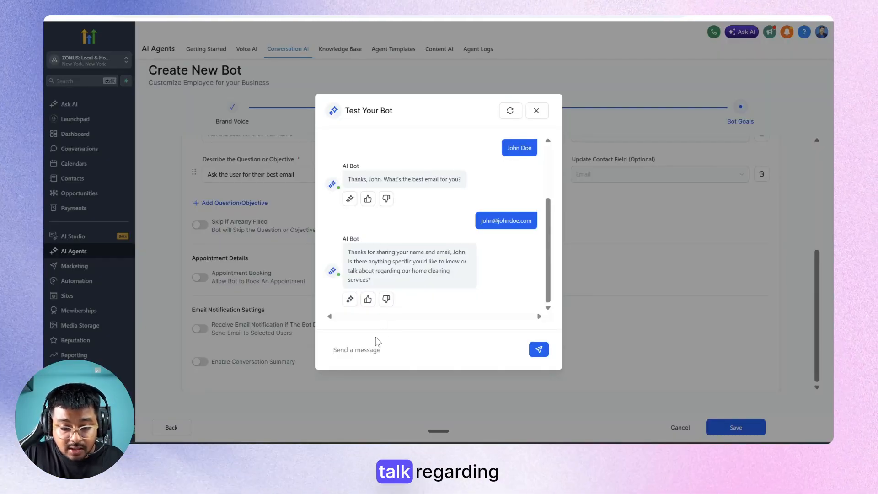
pyautogui.write('y')
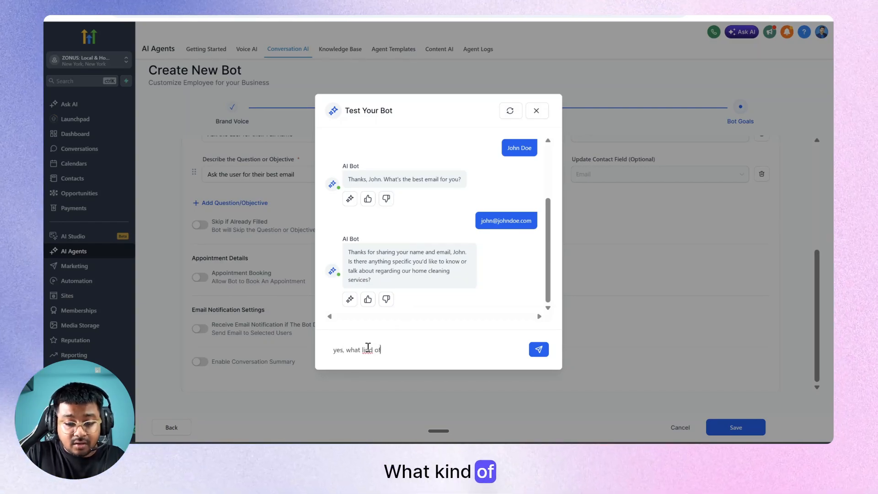
pyautogui.write('es, what kind ')
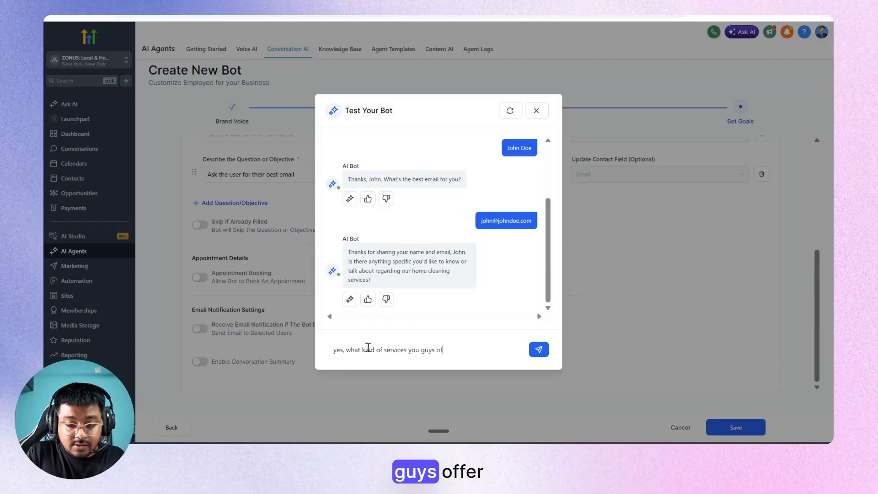
pyautogui.write('?')
pyautogui.press('Return')
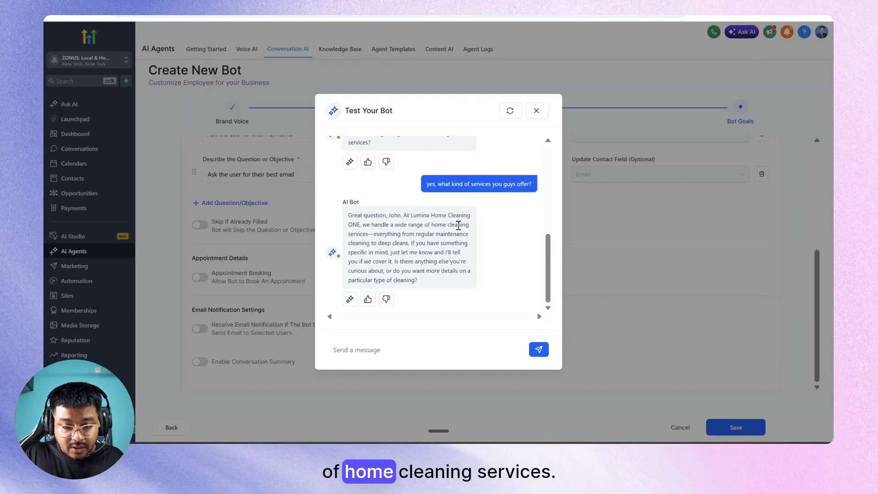
pyautogui.moveTo(380, 234); pyautogui.dragTo(464, 281)
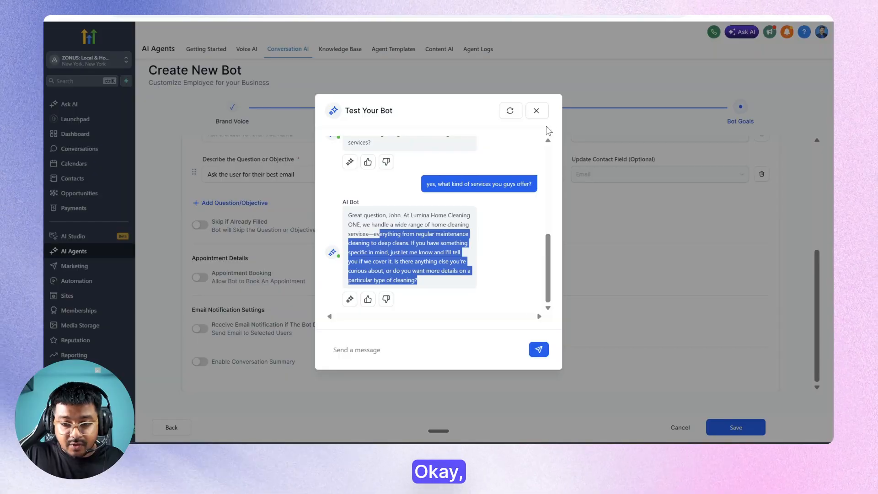
pyautogui.click(537, 110)
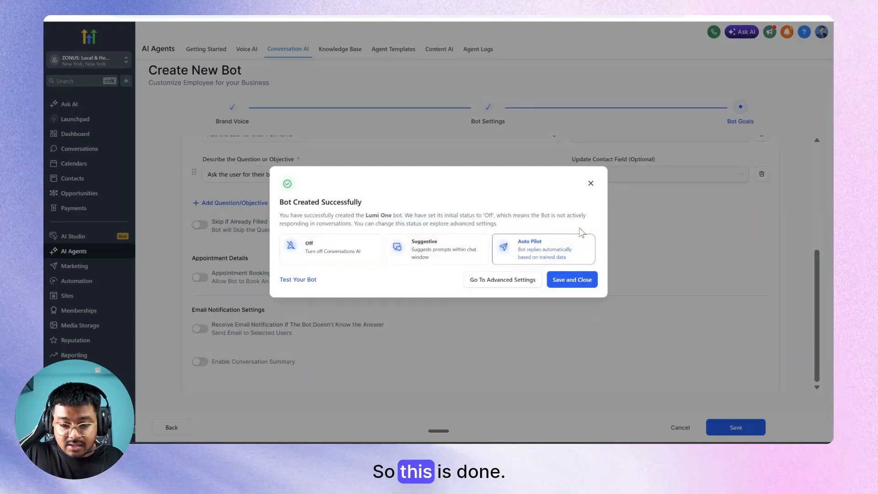
# Save Lumi One as the primary Auto-Pilot agent and go to the Sites area.
pyautogui.click(565, 280)
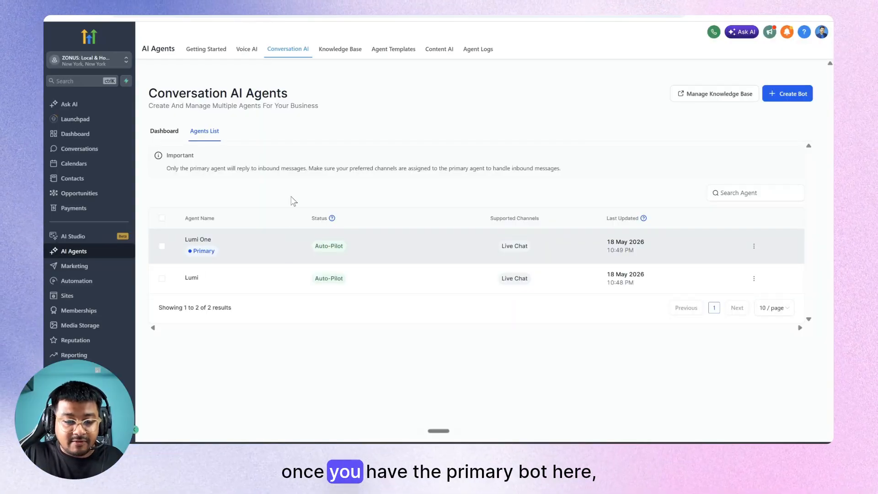
pyautogui.click(68, 296)
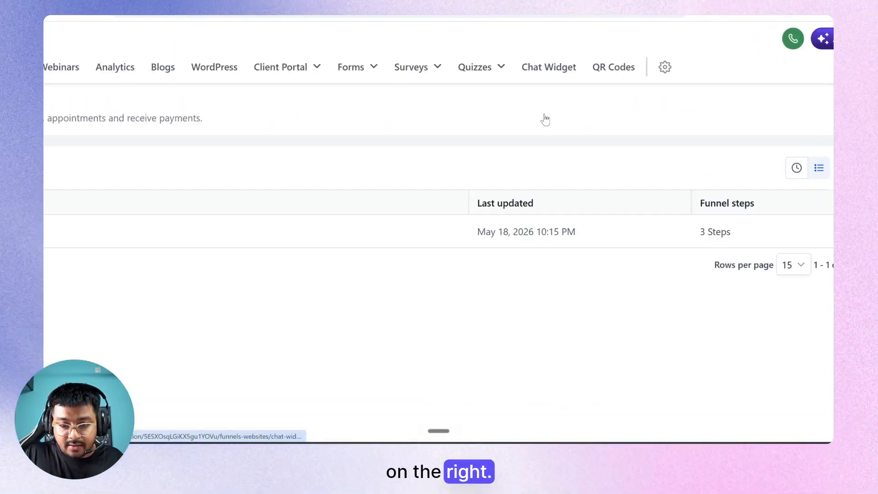
# Create a new live chat widget and name it 'Lumi 1'.
pyautogui.click(566, 50)
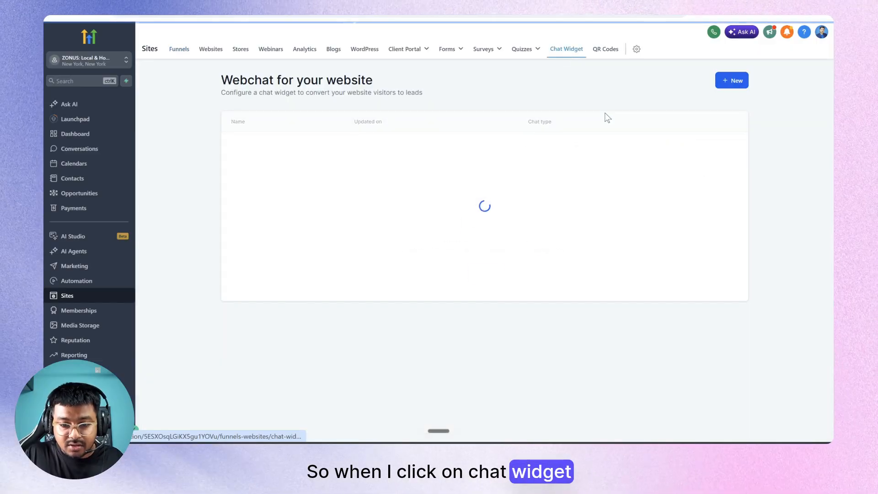
pyautogui.click(725, 84)
pyautogui.click(346, 227)
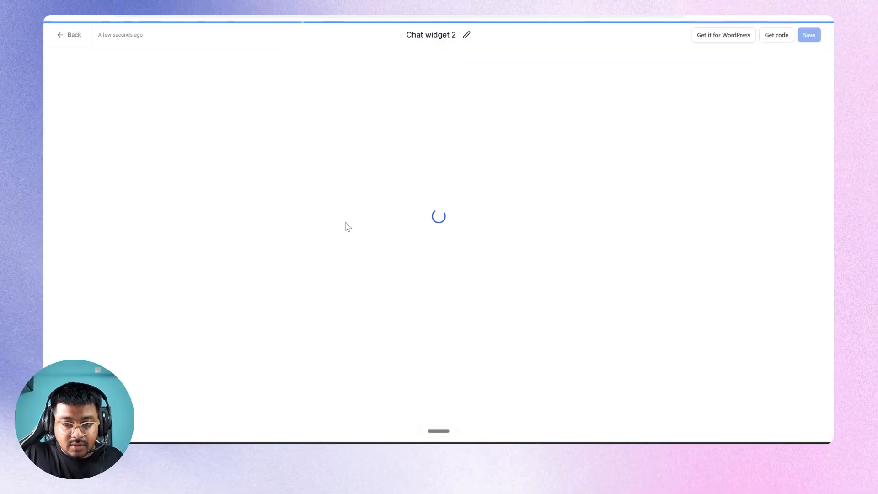
pyautogui.click(442, 35)
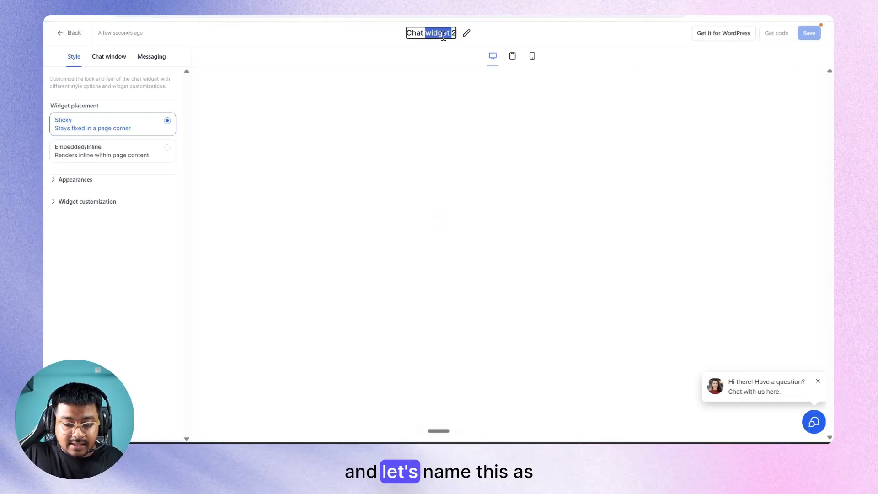
pyautogui.write('Lumi 1')
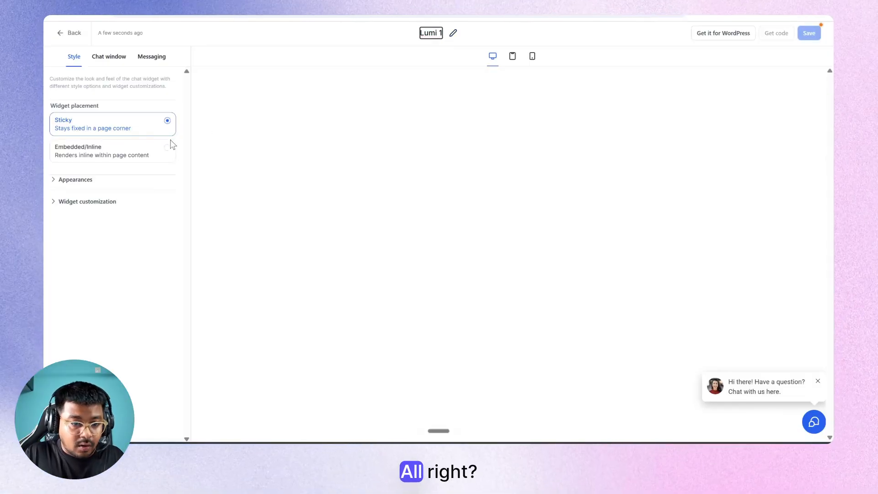
pyautogui.press('Return')
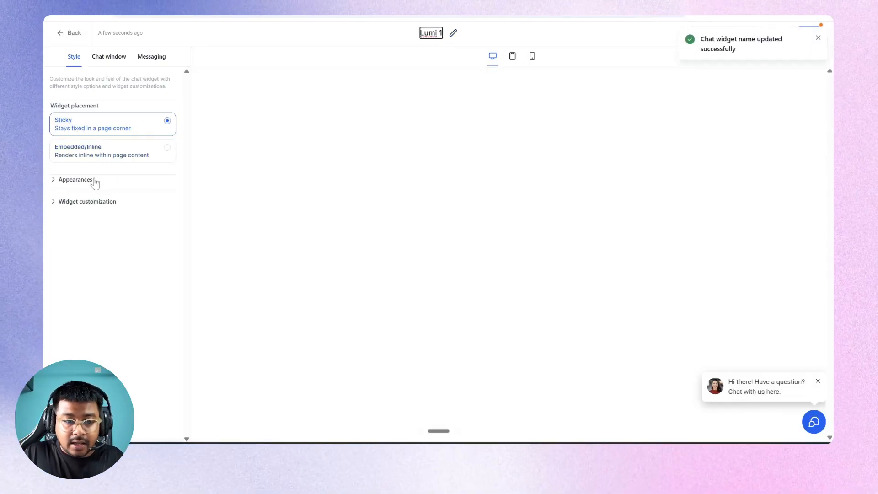
pyautogui.click(818, 36)
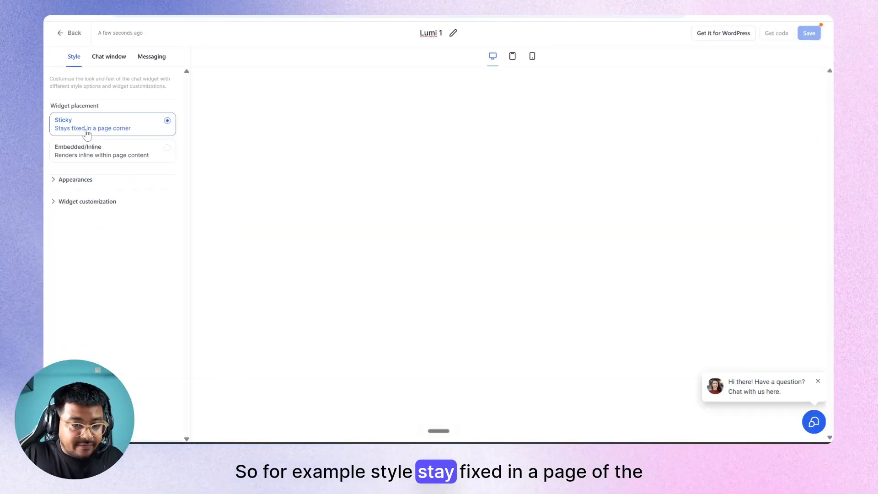
# Give the Lumi 1 widget the second chat icon and the yellow theme in Appearances.
pyautogui.click(74, 181)
pyautogui.scroll(-3, 87, 208)
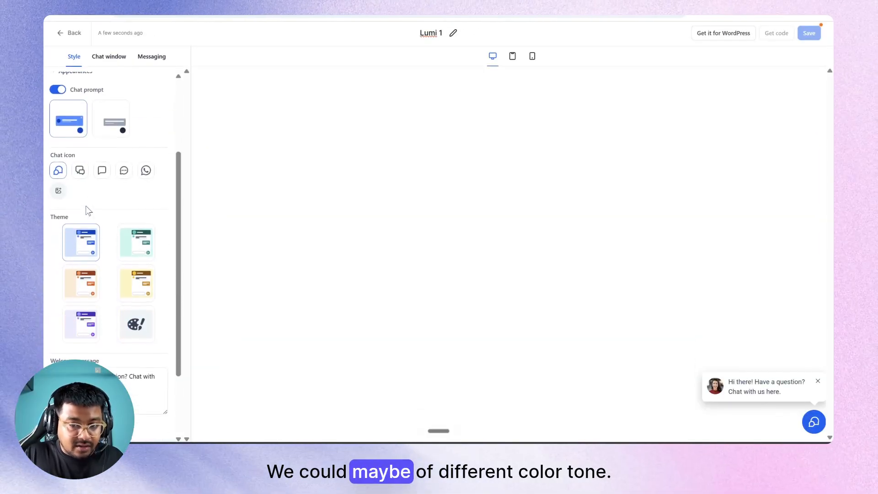
pyautogui.scroll(-1, 147, 254)
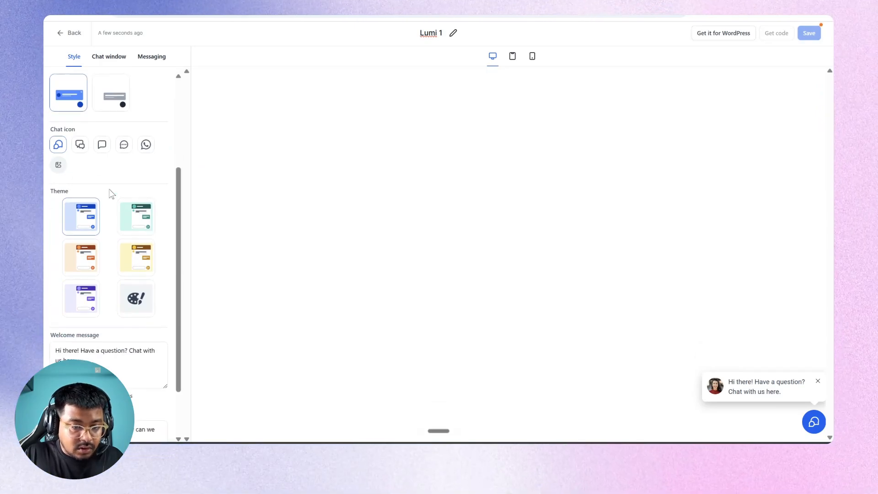
pyautogui.click(80, 146)
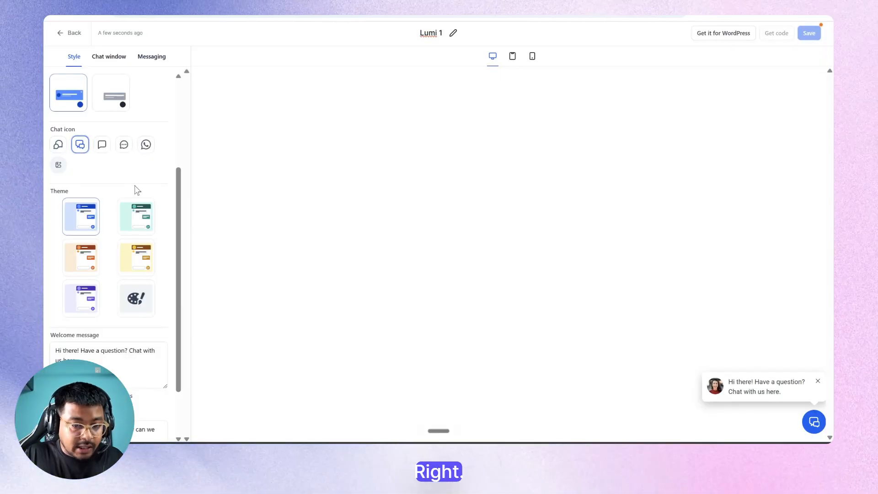
pyautogui.click(136, 256)
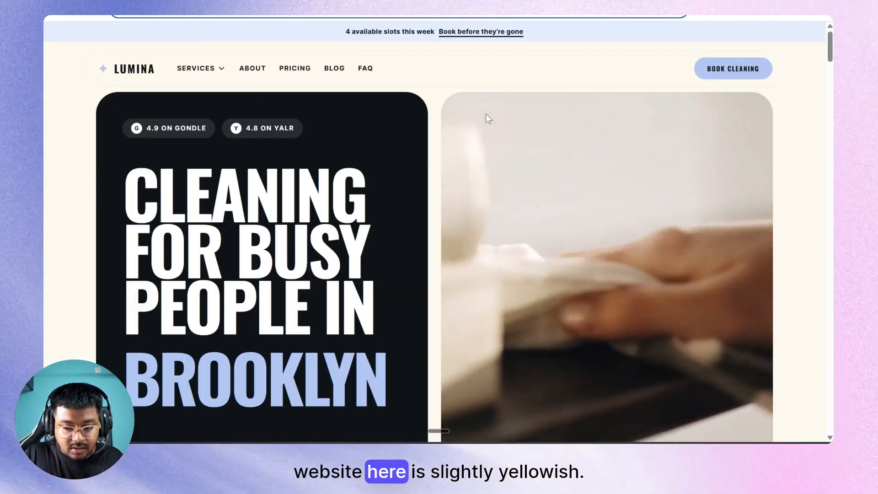
pyautogui.scroll(-5, 486, 114)
pyautogui.scroll(-10, 486, 117)
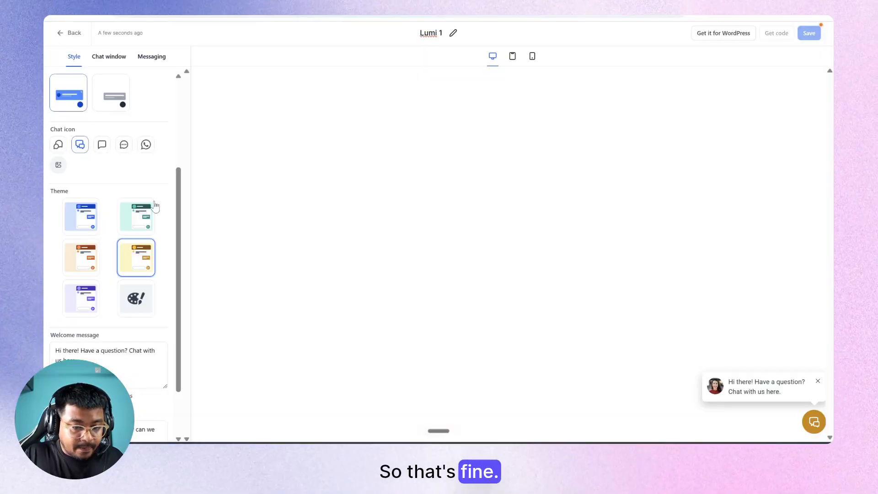
pyautogui.scroll(-2, 94, 297)
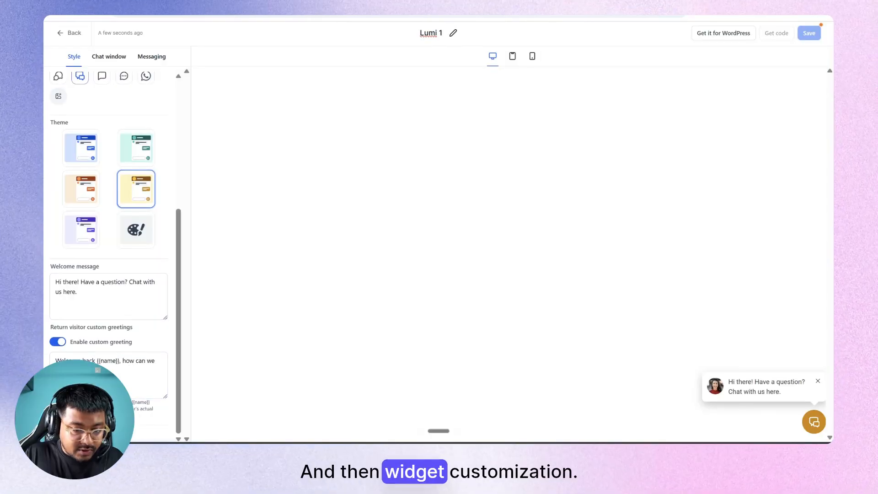
pyautogui.scroll(-10, 118, 310)
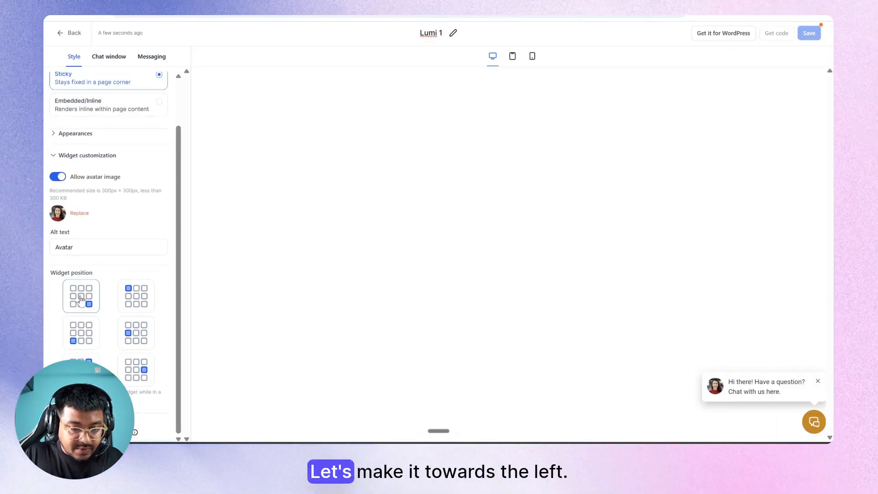
pyautogui.scroll(2, 94, 333)
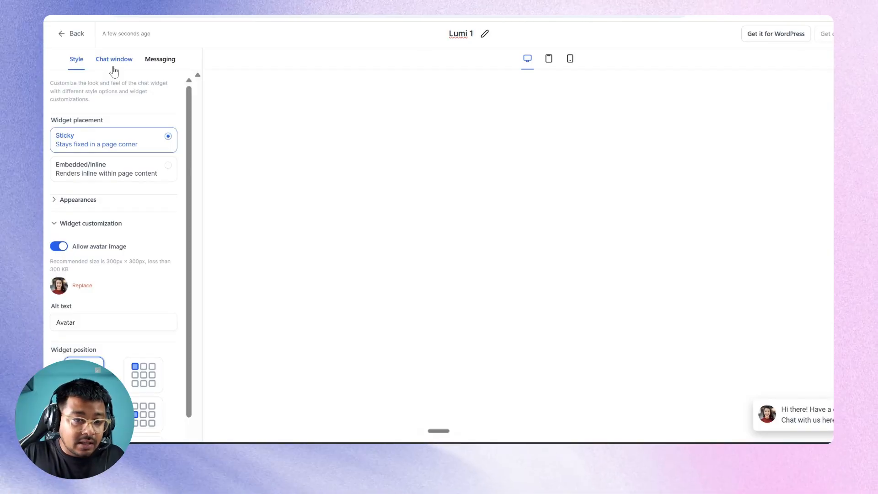
# Review each Chat window section, then expand Additional options and focus the company URL field.
pyautogui.click(114, 68)
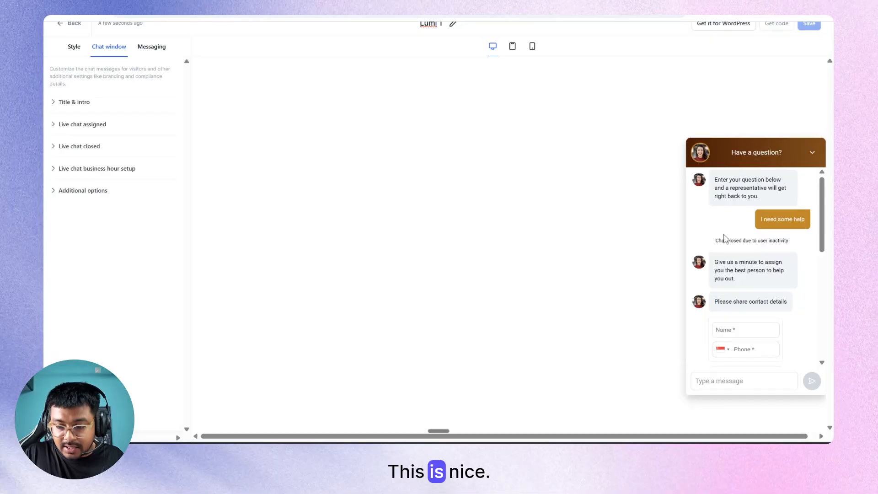
pyautogui.click(71, 103)
pyautogui.scroll(-2, 105, 146)
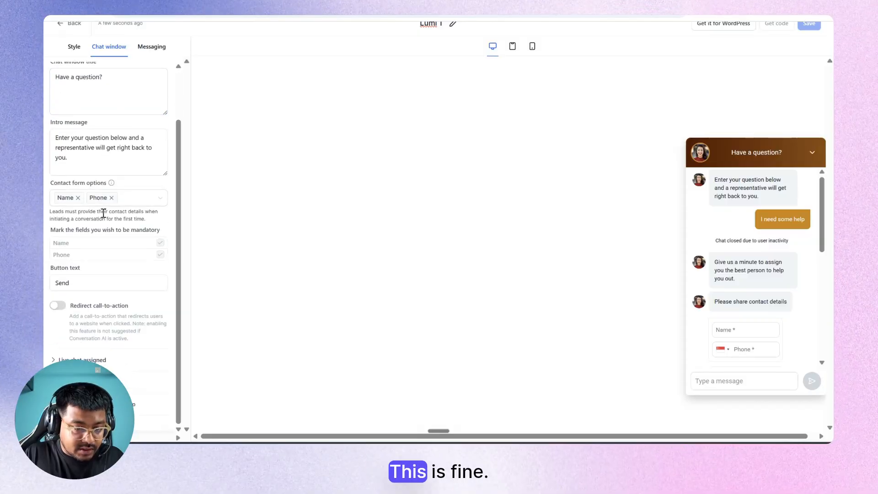
pyautogui.click(87, 288)
pyautogui.click(82, 359)
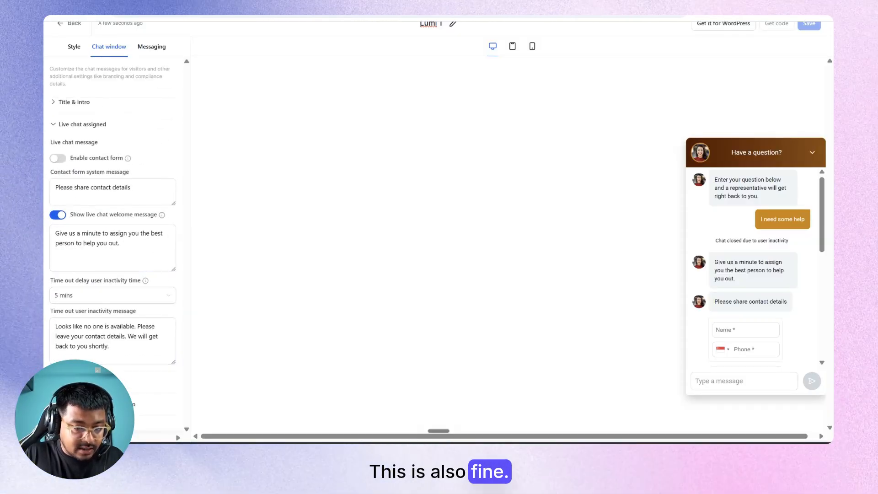
pyautogui.click(89, 382)
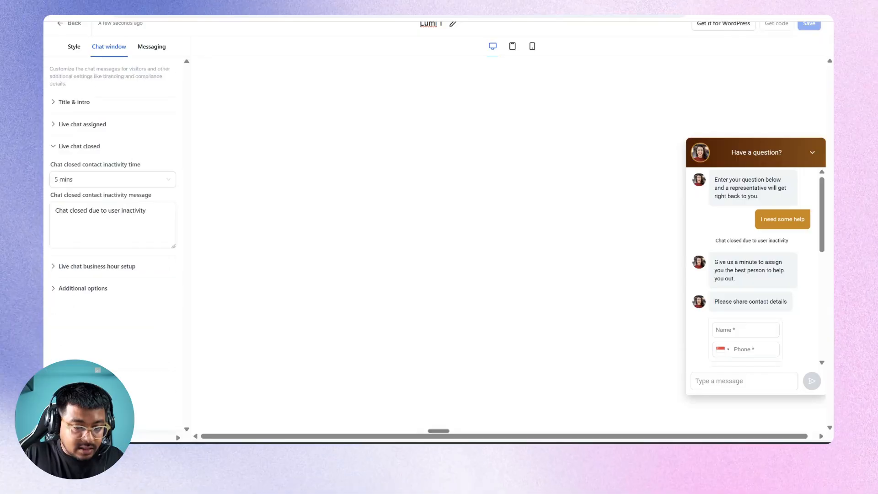
pyautogui.click(96, 270)
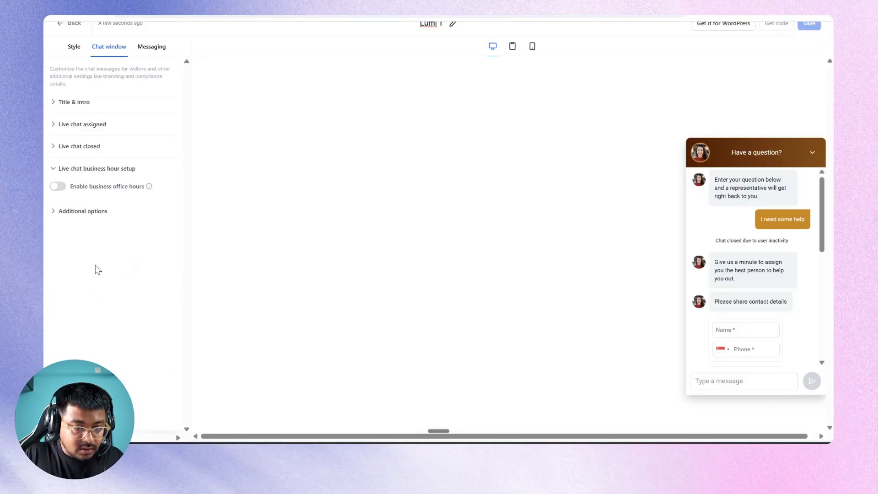
pyautogui.click(79, 218)
pyautogui.scroll(-2, 87, 256)
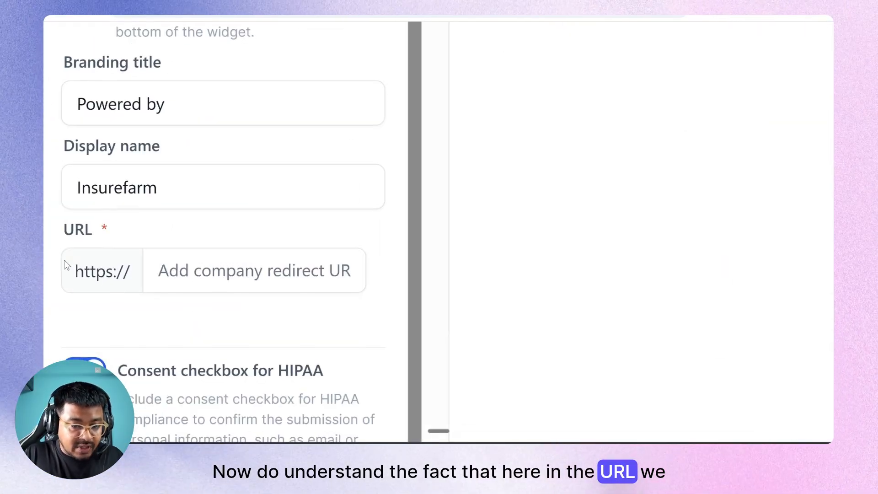
pyautogui.click(209, 282)
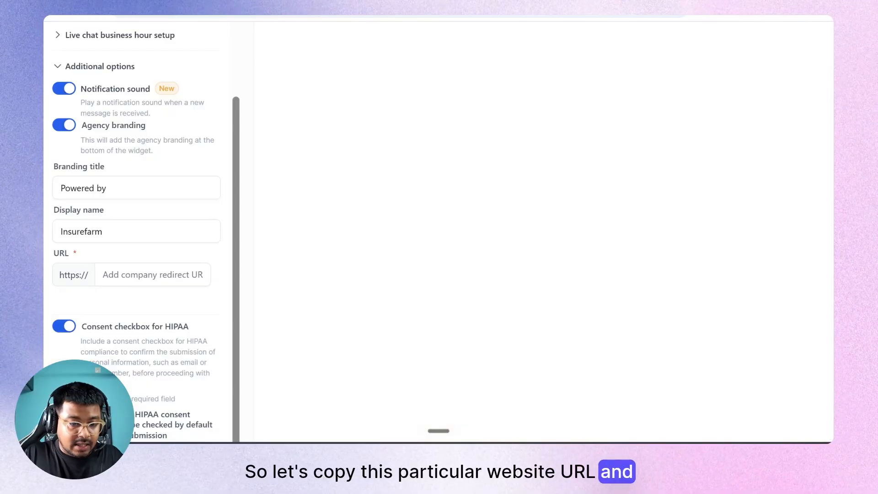
# Paste the Lumina site's preview address into the widget URL field and save.
pyautogui.click(142, 278)
pyautogui.hotkey('ctrl', 'v')
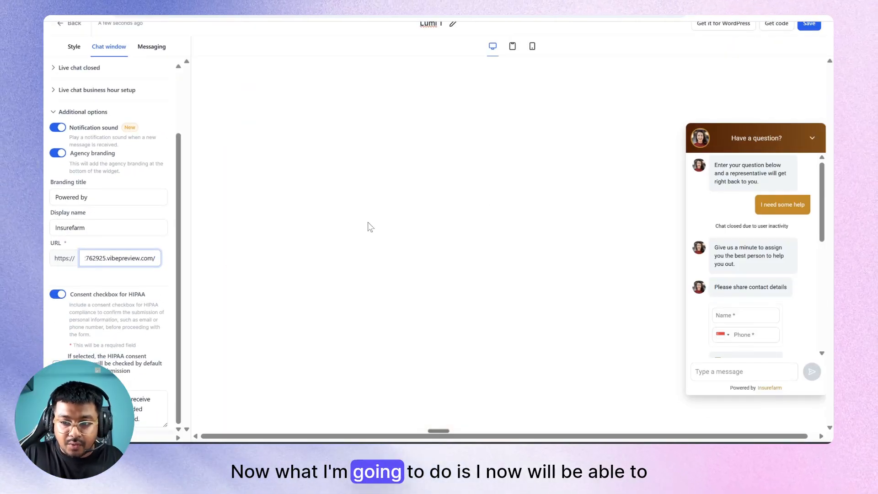
pyautogui.click(816, 142)
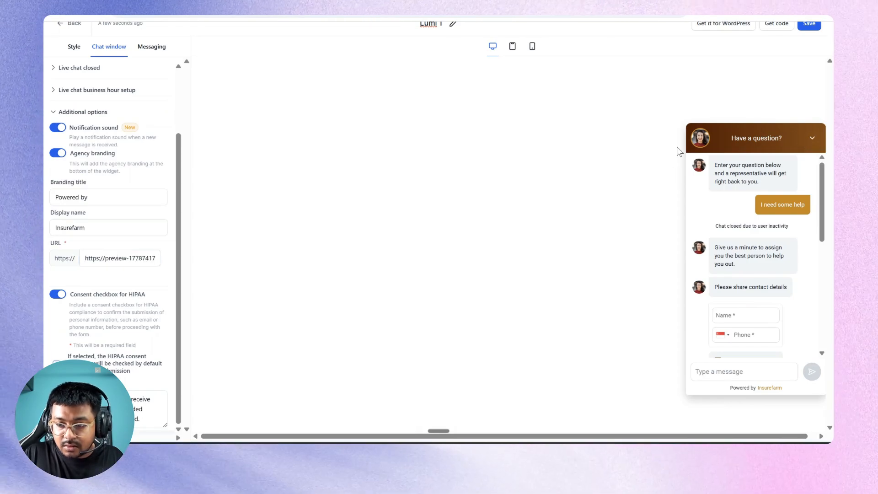
pyautogui.click(808, 26)
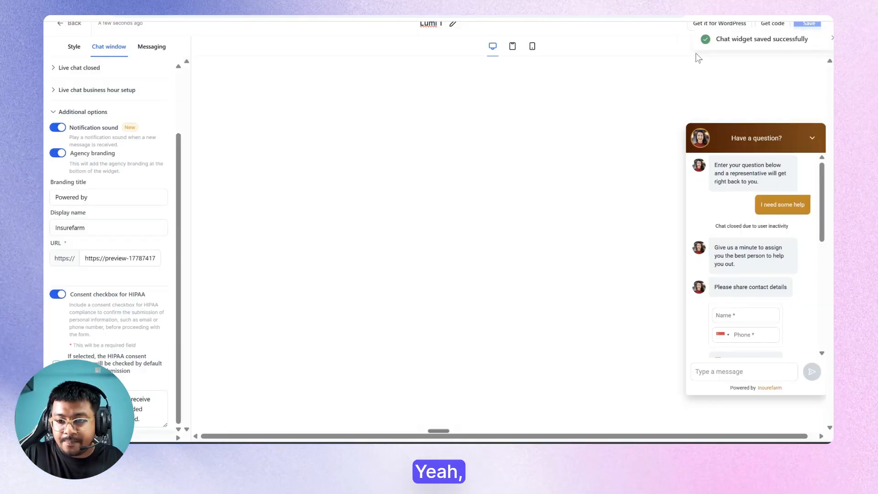
pyautogui.click(817, 38)
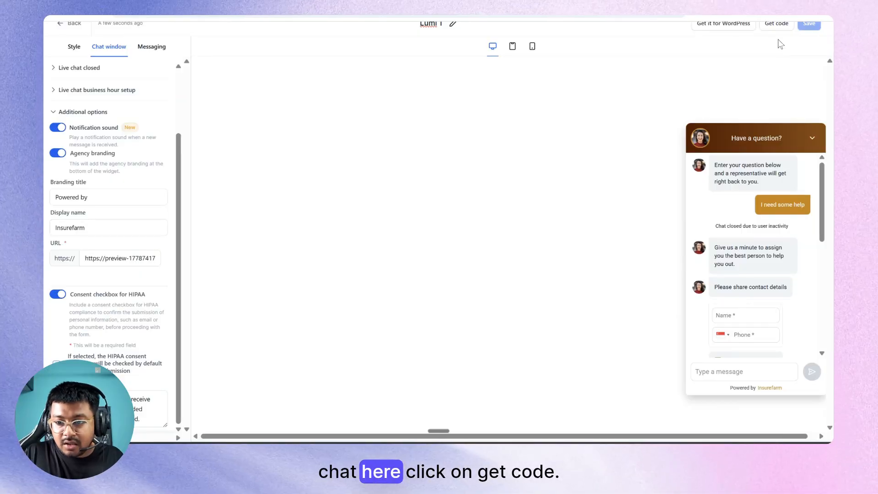
# Copy the widget's full embed script and return to the Webchat list.
pyautogui.click(772, 26)
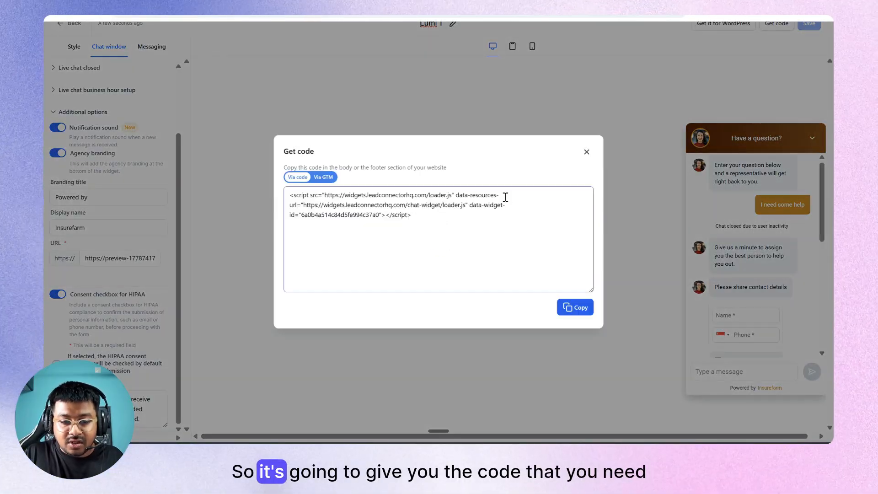
pyautogui.click(448, 224)
pyautogui.hotkey('ctrl', 'a')
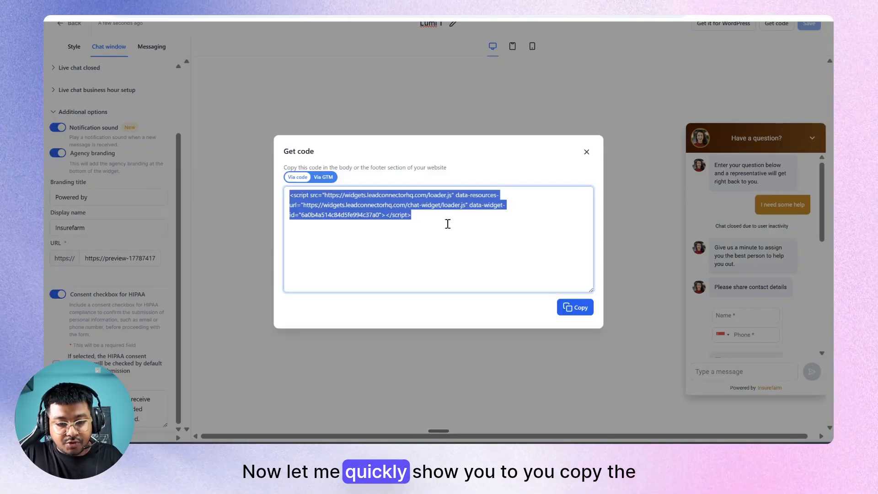
pyautogui.click(567, 308)
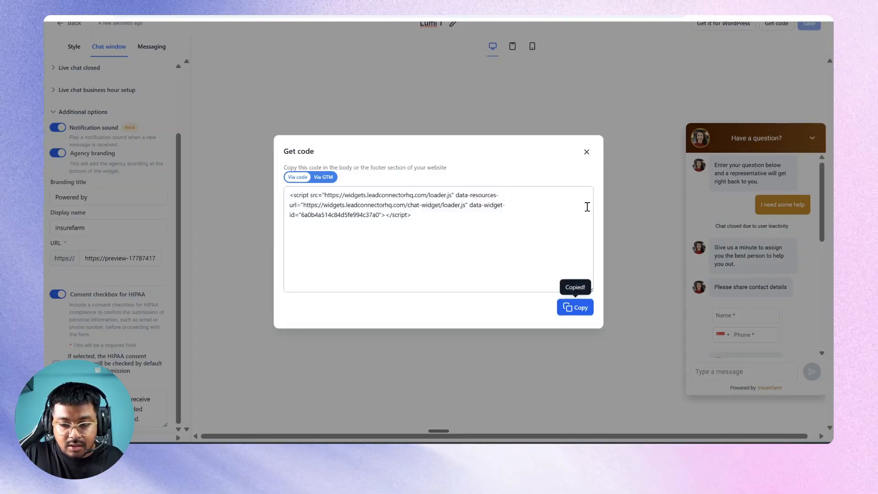
pyautogui.click(585, 152)
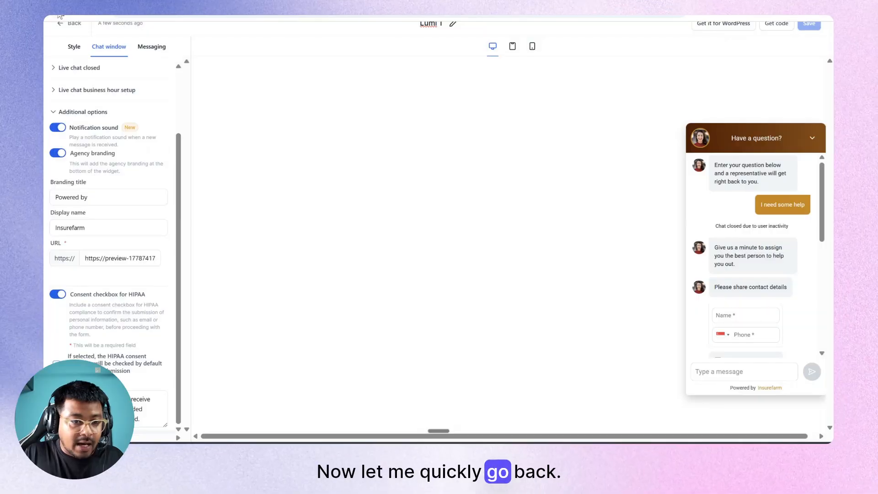
pyautogui.click(64, 23)
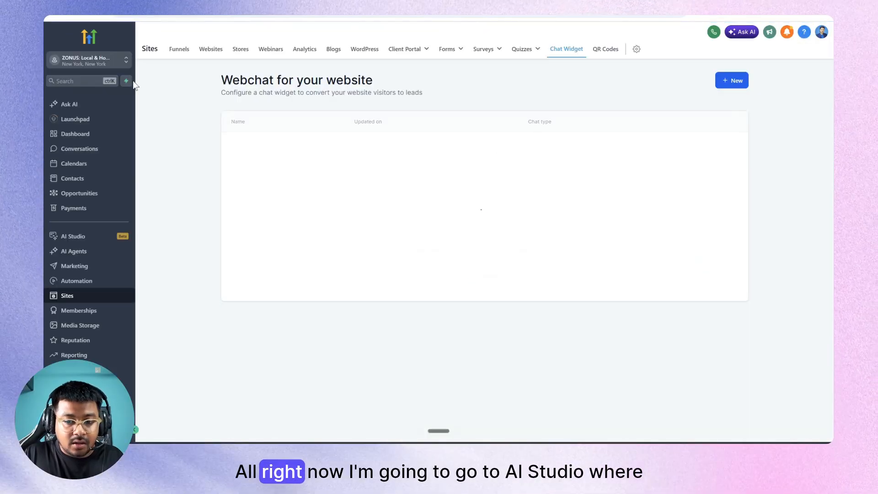
pyautogui.click(73, 237)
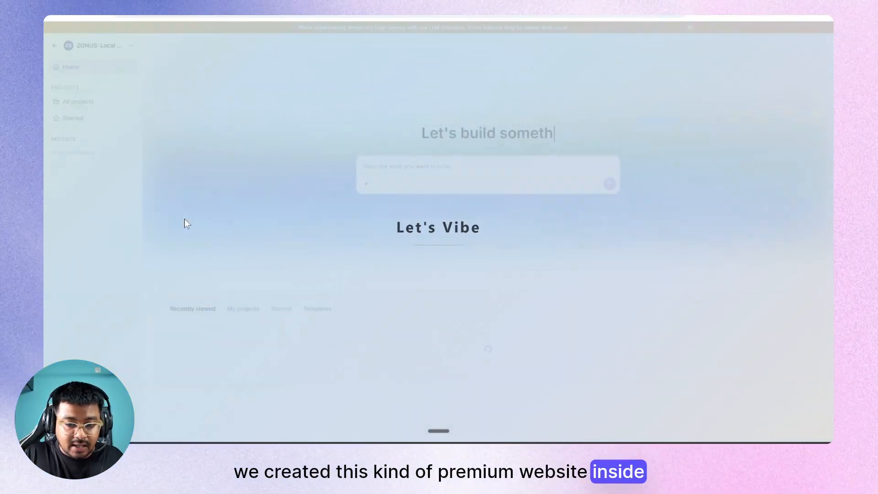
pyautogui.scroll(-5, 422, 210)
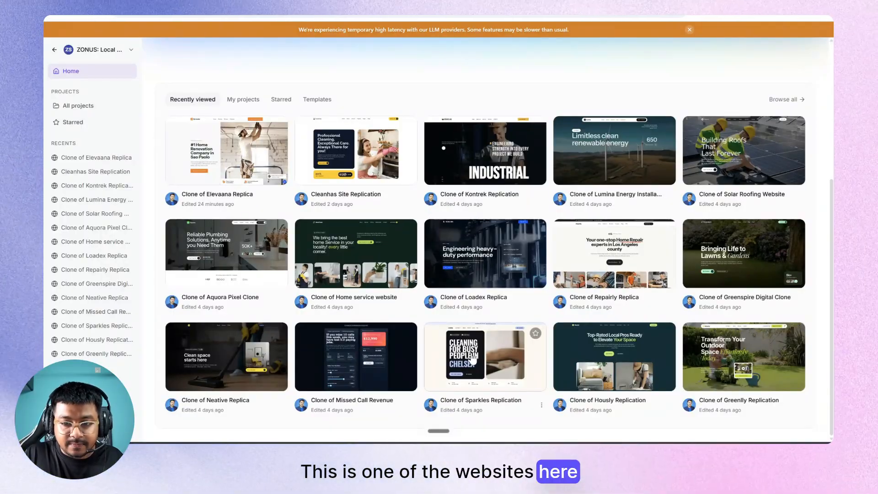
pyautogui.click(473, 360)
pyautogui.click(690, 30)
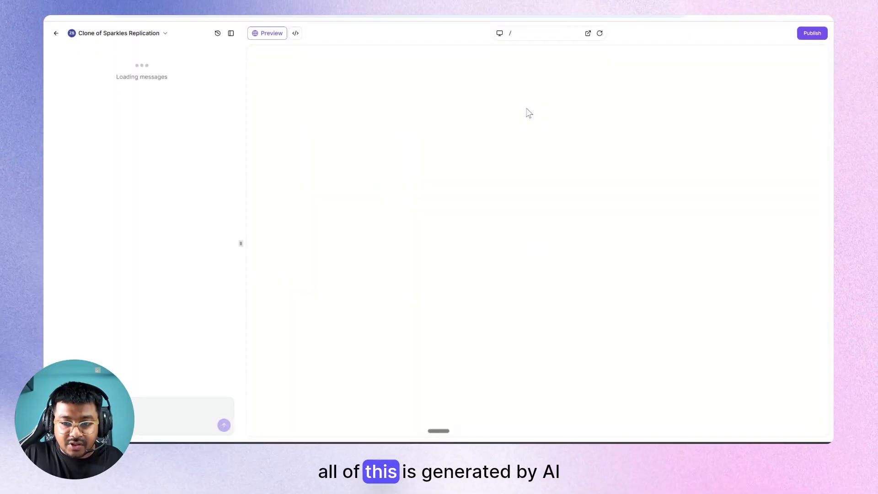
pyautogui.click(588, 34)
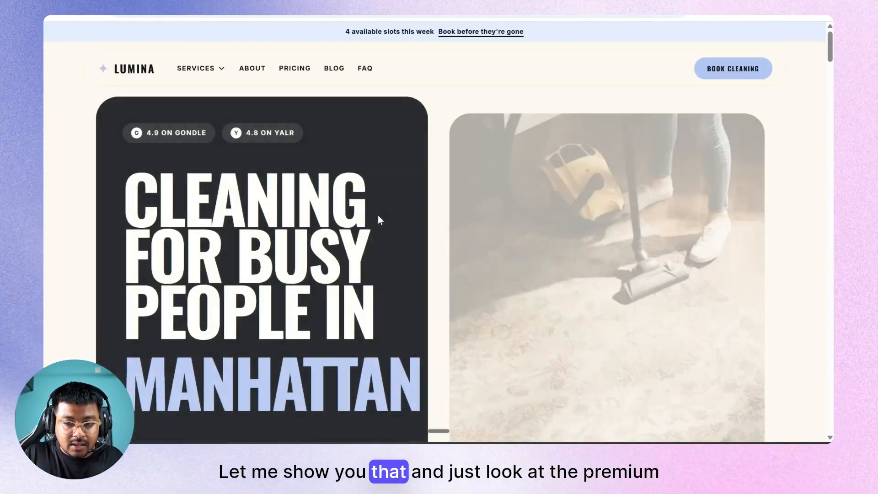
pyautogui.scroll(-10, 364, 298)
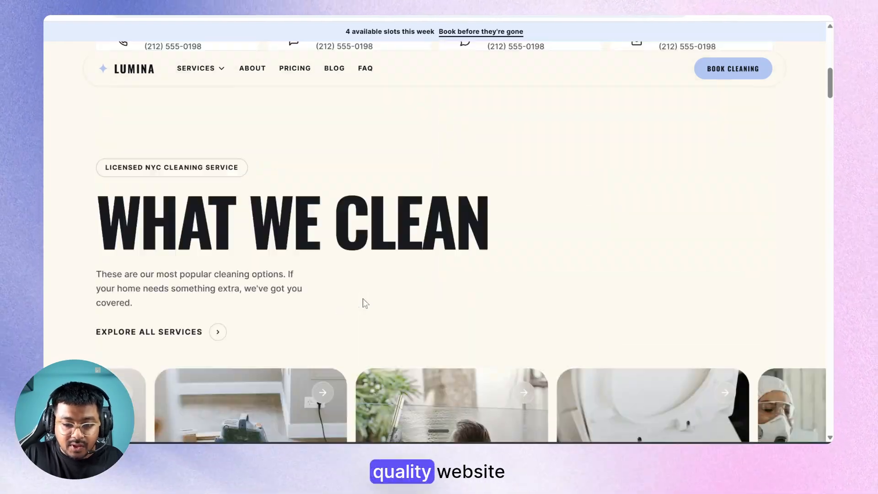
pyautogui.scroll(-20, 364, 302)
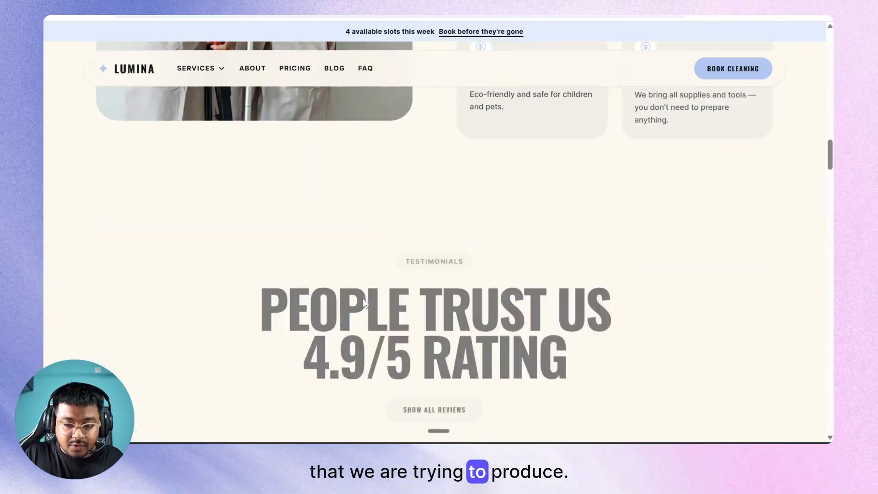
pyautogui.scroll(-20, 363, 299)
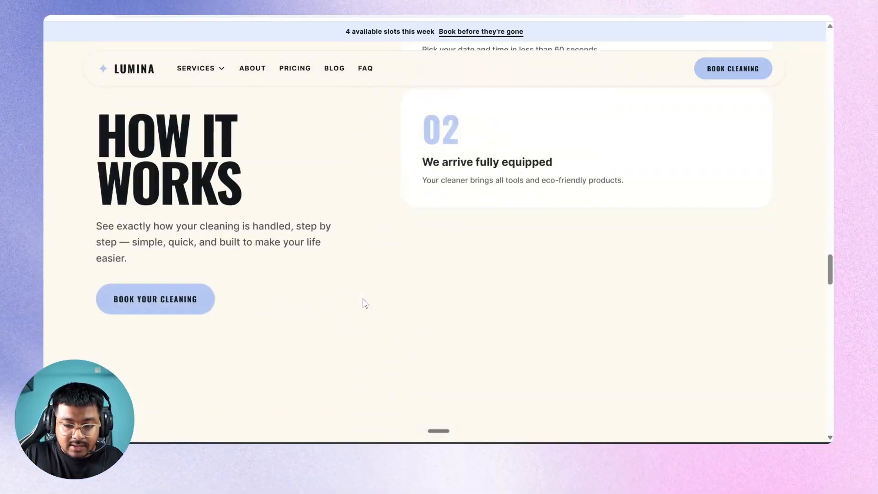
pyautogui.scroll(-20, 364, 303)
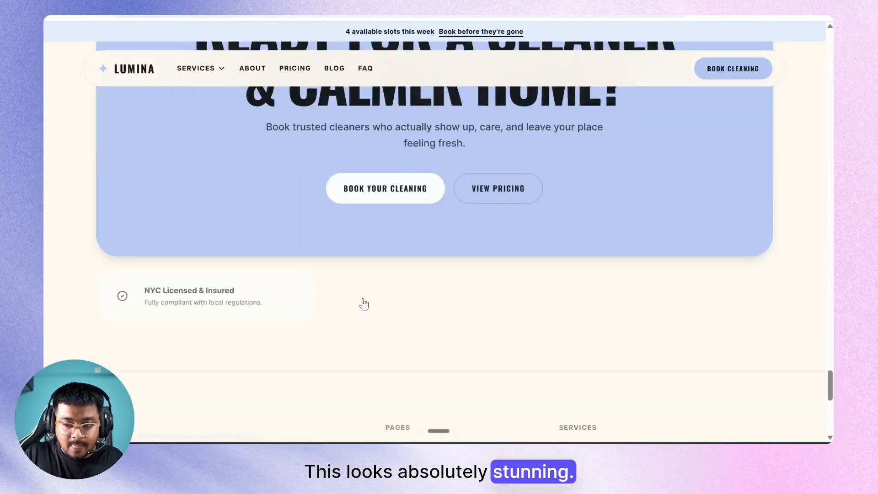
pyautogui.scroll(15, 364, 302)
pyautogui.scroll(20, 363, 301)
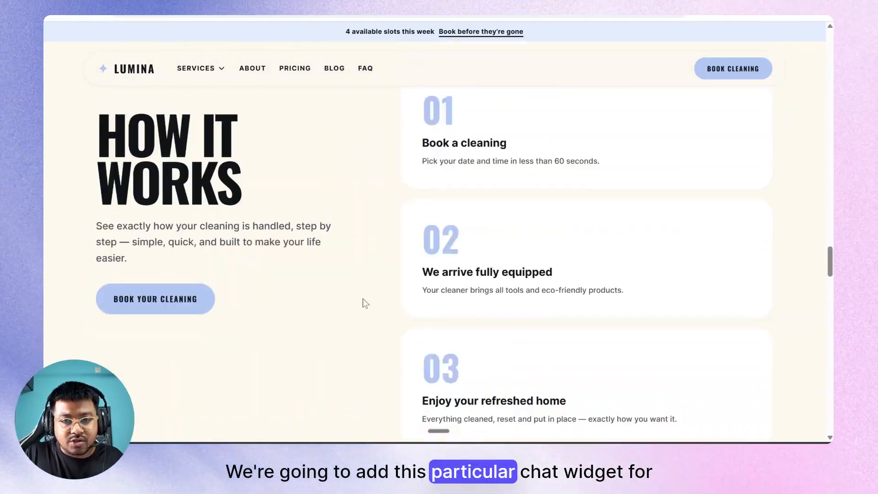
pyautogui.scroll(20, 363, 300)
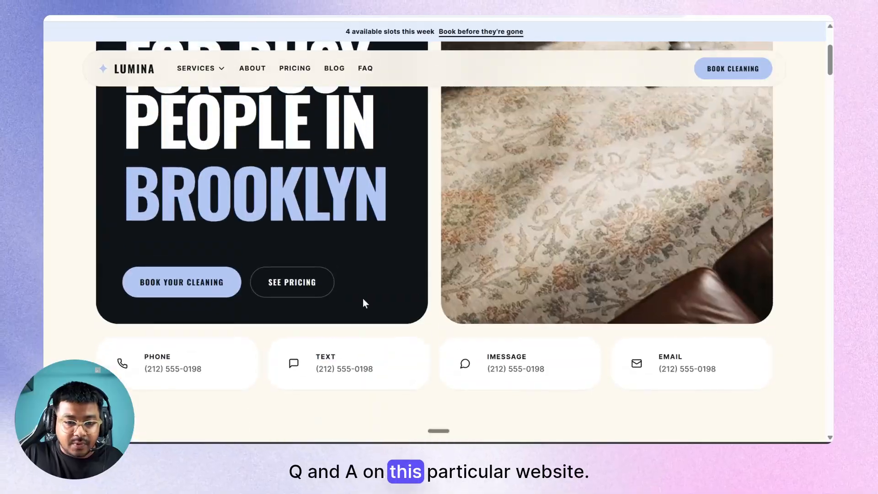
# Send the Lumi 1 embed script to the 'Clone of Sparkles Replication' builder's AI chat.
pyautogui.hotkey('ctrl', 'shift', 'Tab')
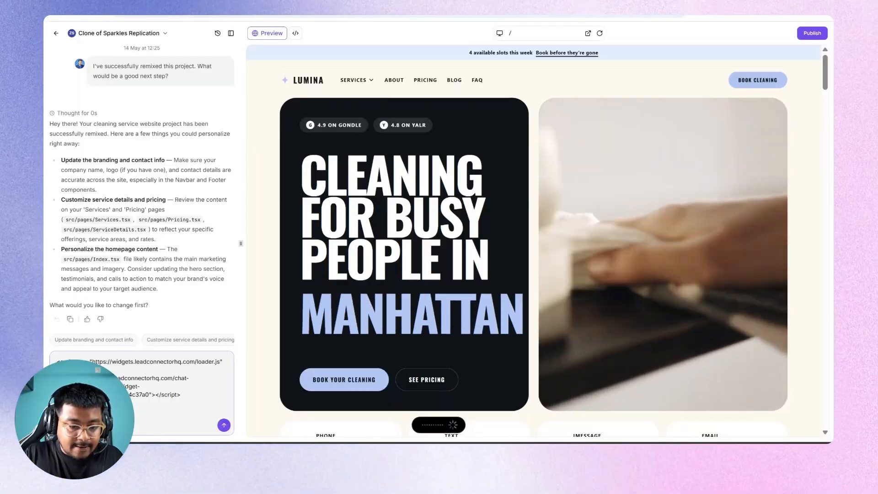
pyautogui.press('Return')
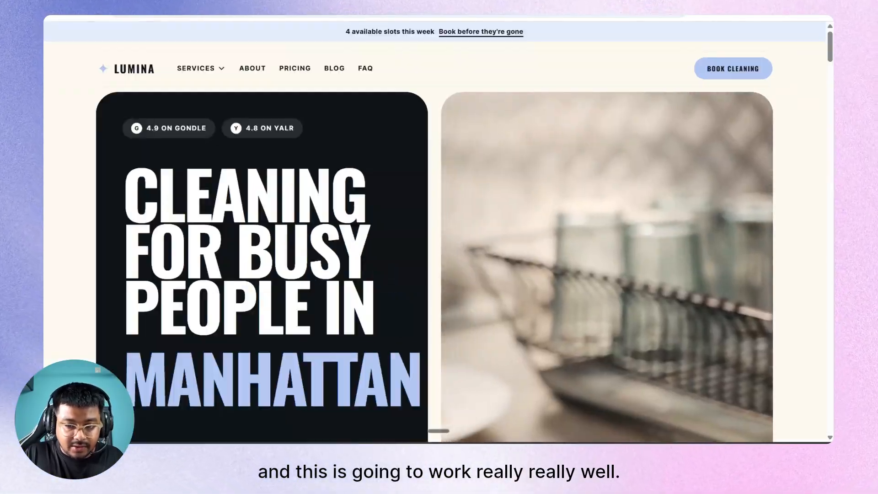
# Scroll through the Lumina site, then return to the builder to check the AI's progress.
pyautogui.scroll(-3, 253, 213)
pyautogui.scroll(3, 254, 213)
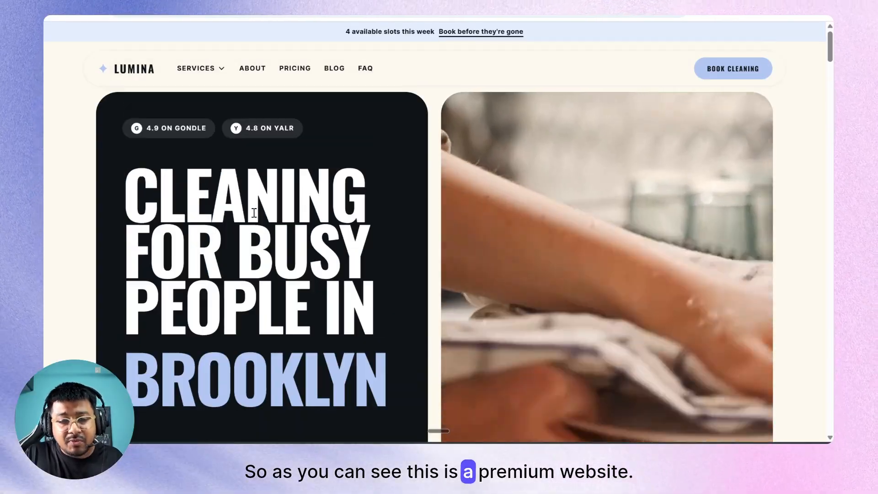
pyautogui.scroll(-6, 254, 213)
pyautogui.scroll(-10, 254, 212)
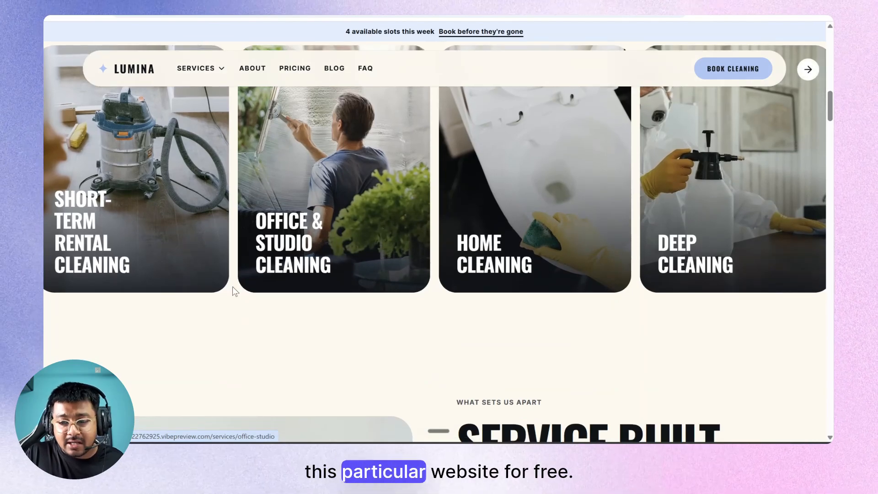
pyautogui.scroll(-5, 233, 287)
pyautogui.scroll(-6, 232, 286)
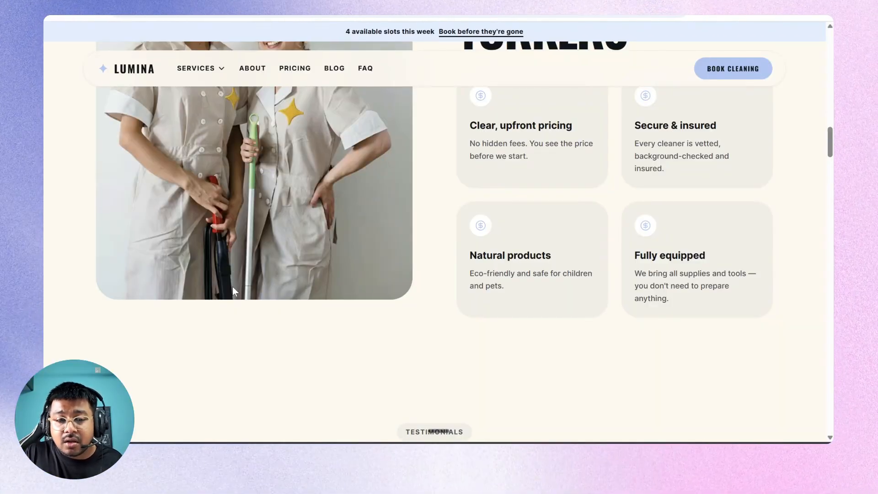
pyautogui.scroll(-3, 232, 287)
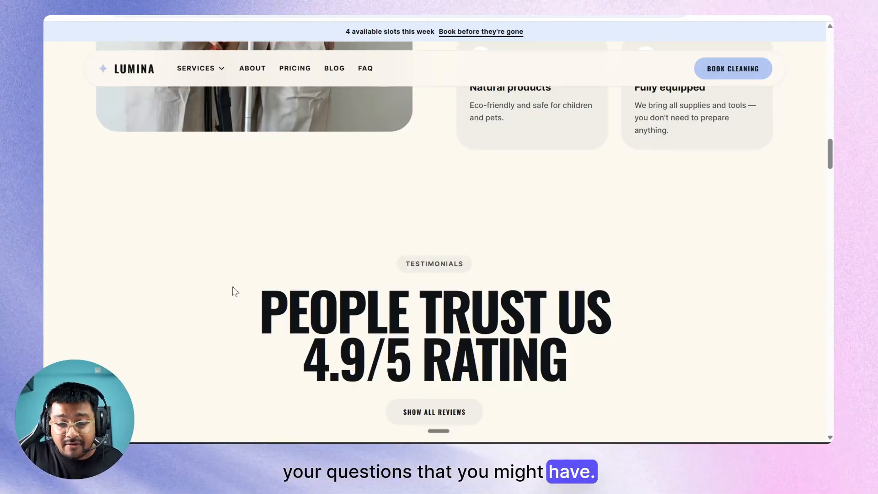
pyautogui.scroll(-15, 232, 290)
pyautogui.scroll(-20, 233, 287)
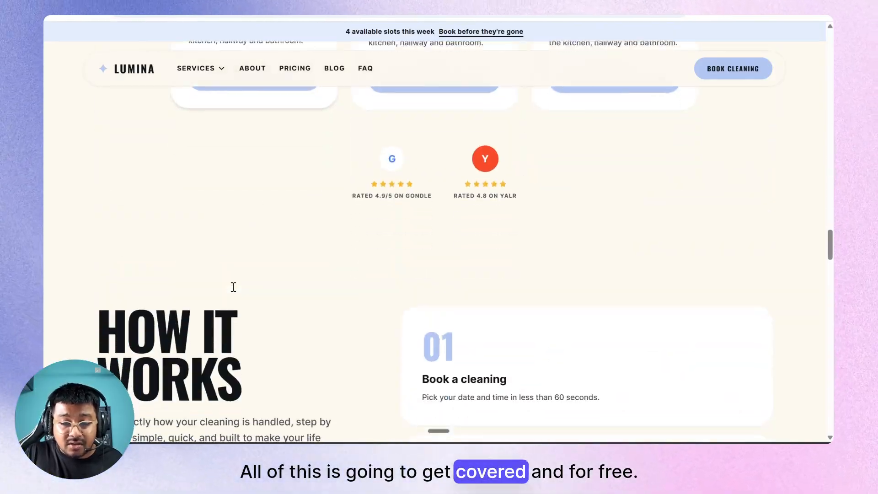
pyautogui.scroll(-15, 232, 288)
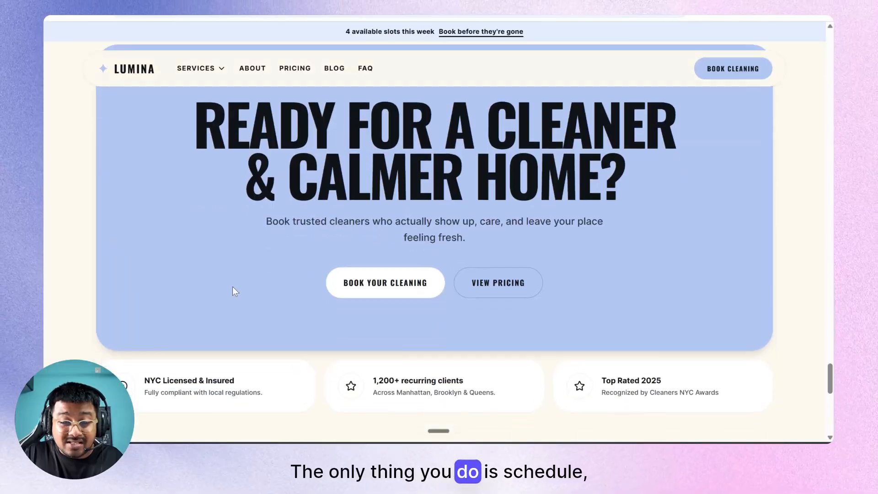
pyautogui.scroll(20, 233, 290)
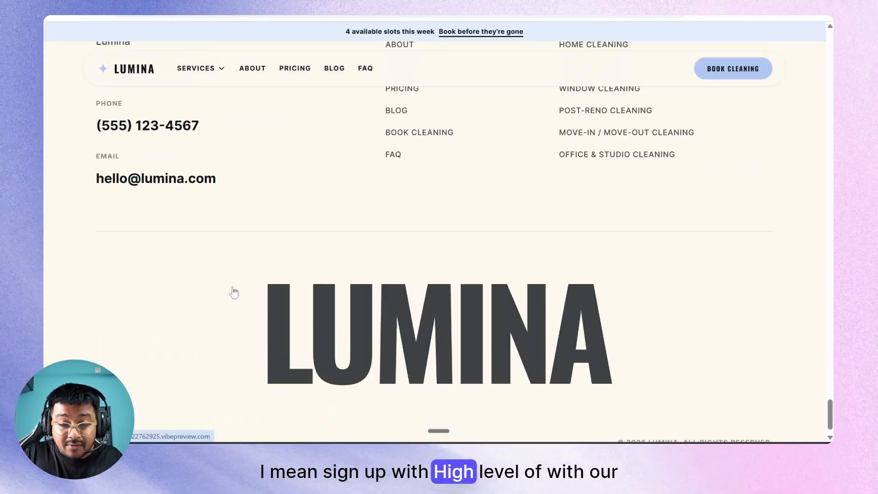
pyautogui.scroll(20, 234, 287)
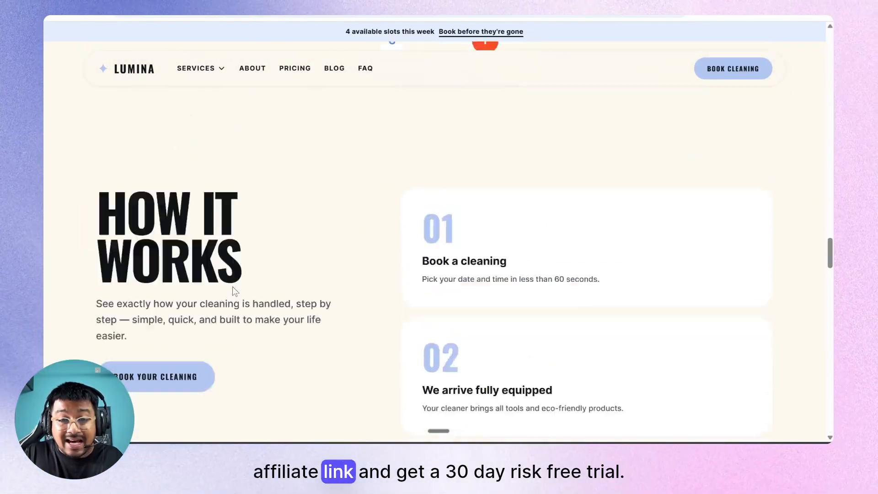
pyautogui.scroll(15, 232, 287)
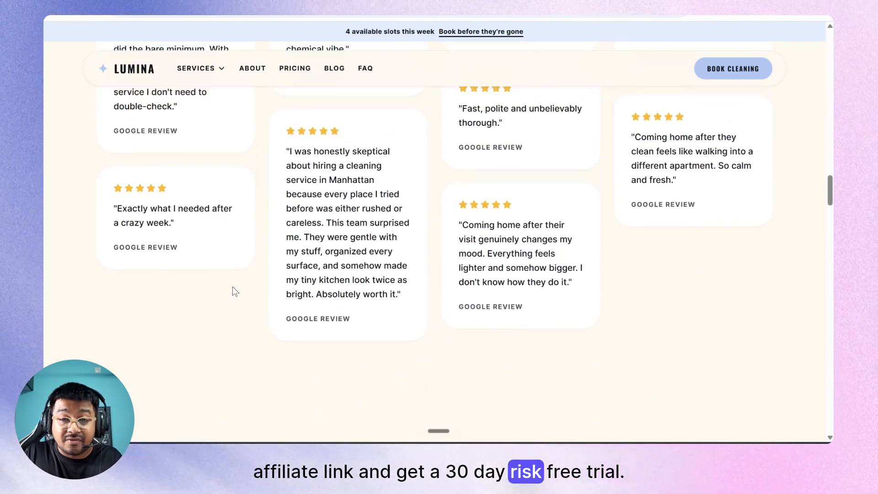
pyautogui.scroll(15, 233, 287)
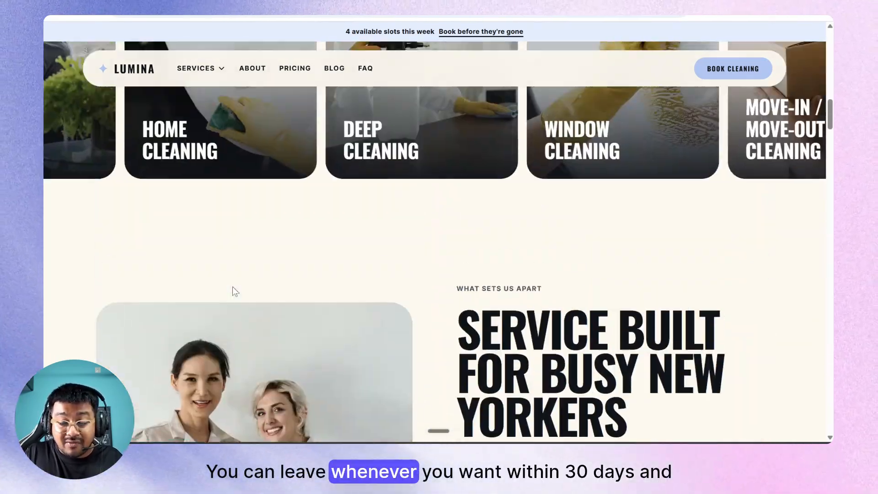
pyautogui.scroll(7, 234, 287)
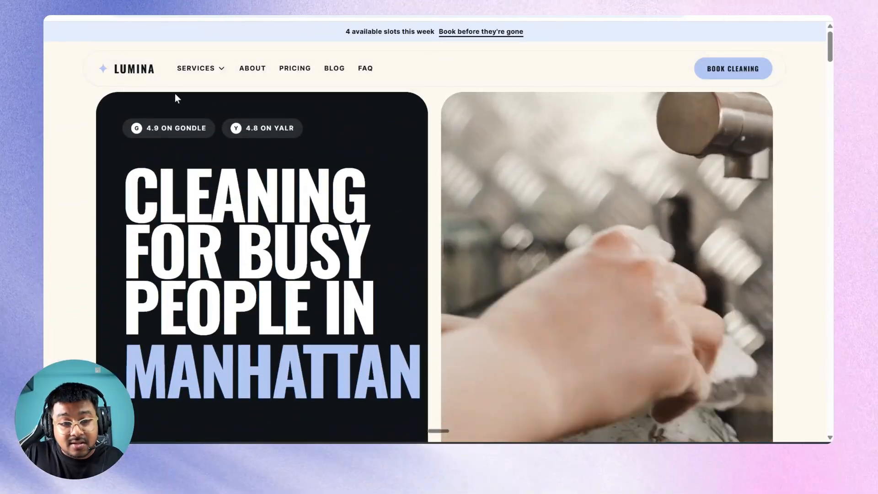
pyautogui.click(153, 17)
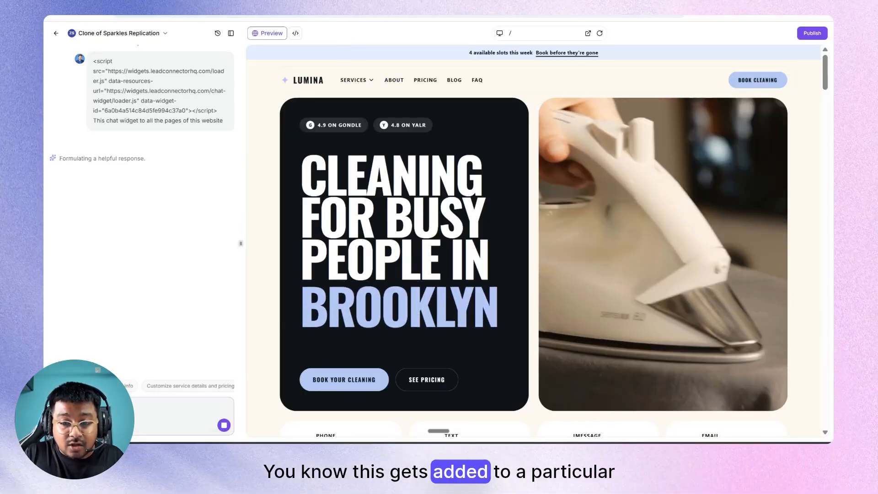
# View the Lumina site in its own tab and scroll to check for the chat widget.
pyautogui.hotkey('ctrl', 'Tab')
pyautogui.scroll(10, 429, 138)
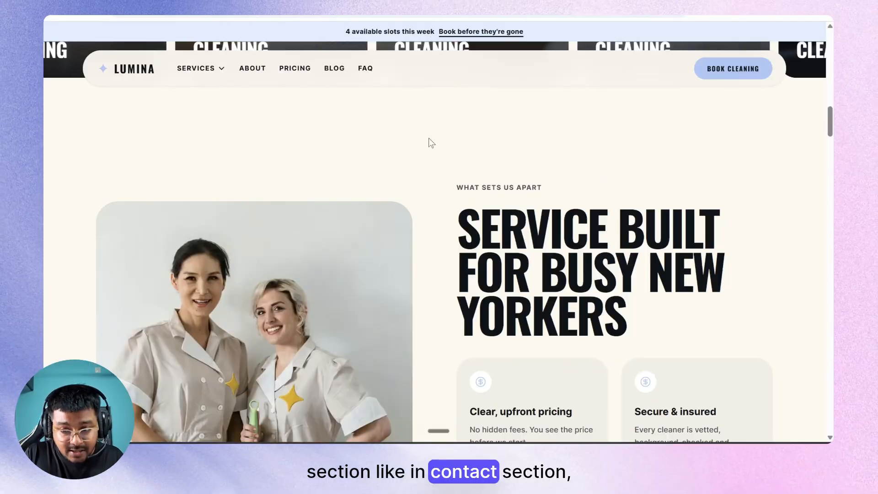
pyautogui.scroll(10, 429, 141)
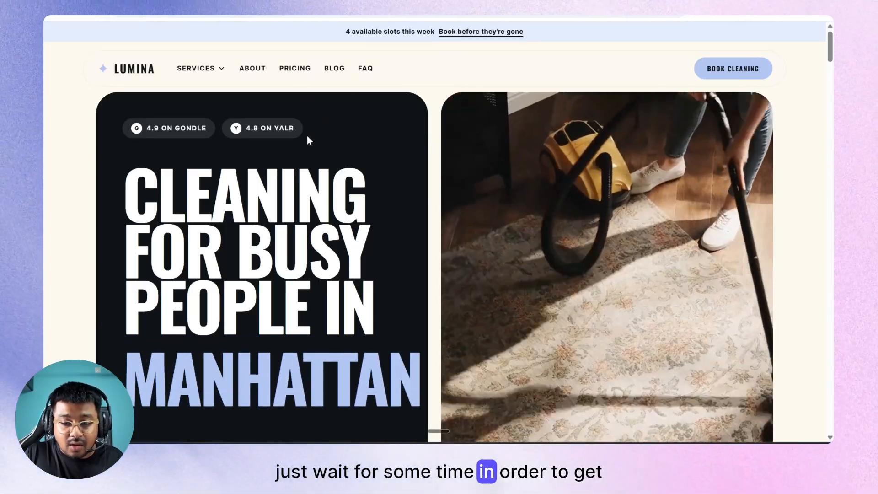
pyautogui.scroll(-8, 353, 146)
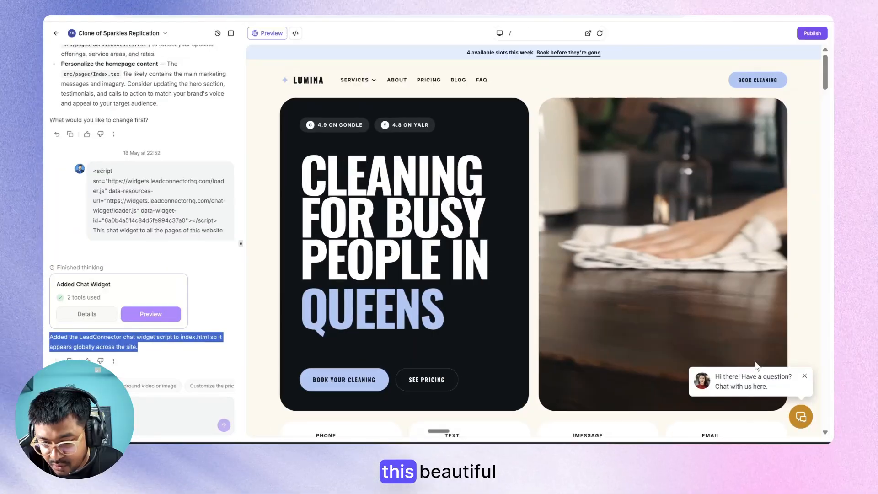
# Open the preview in a new tab and check About, Pricing, Blog, FAQ, then home.
pyautogui.click(801, 422)
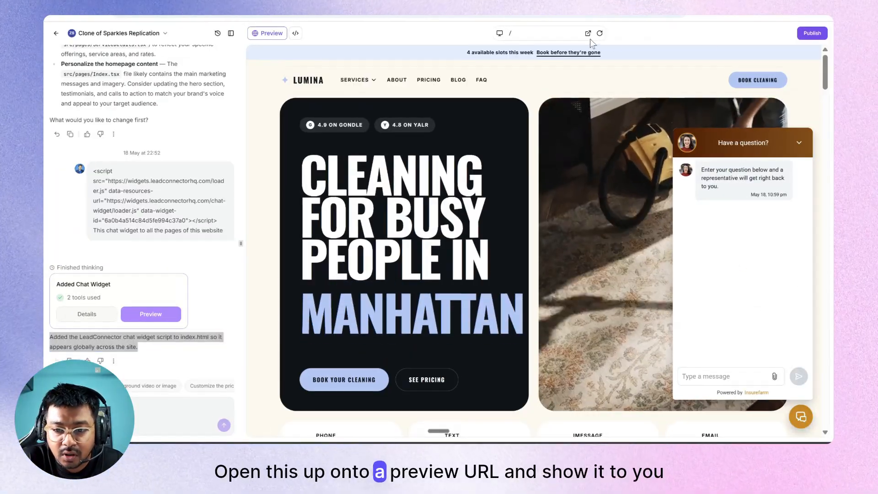
pyautogui.click(588, 33)
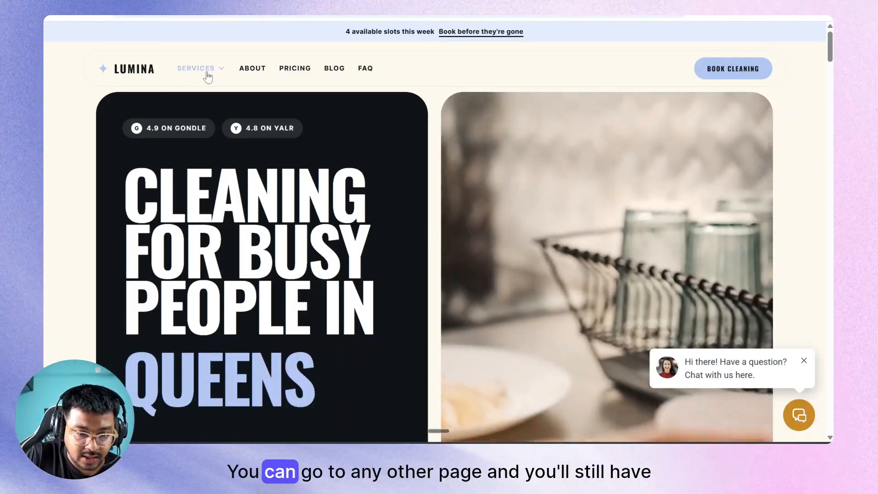
pyautogui.click(253, 73)
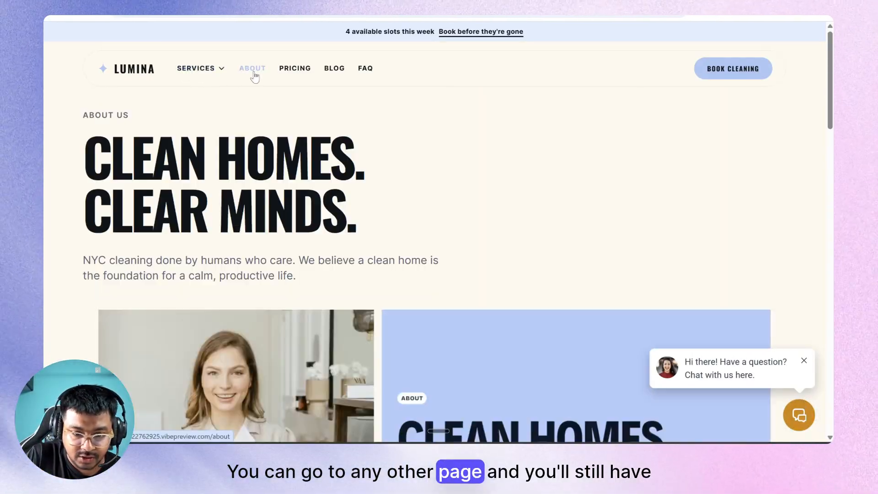
pyautogui.click(294, 68)
pyautogui.click(330, 70)
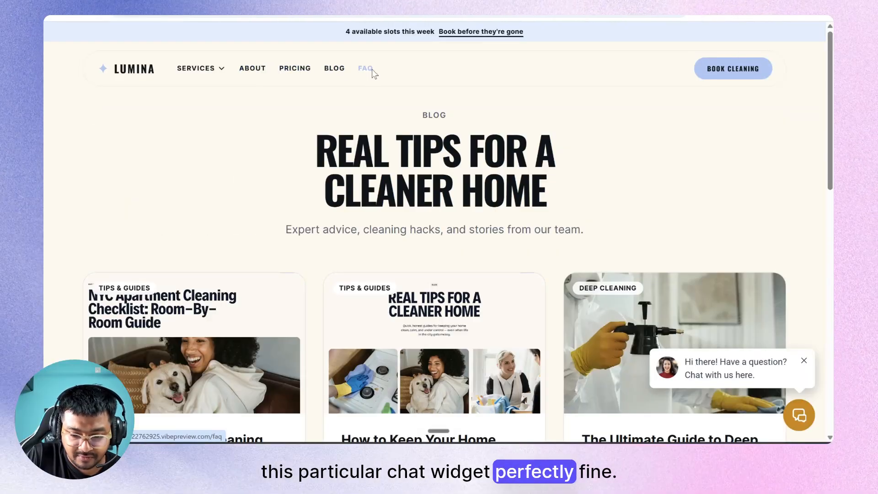
pyautogui.click(371, 69)
pyautogui.scroll(-15, 372, 219)
pyautogui.scroll(10, 372, 219)
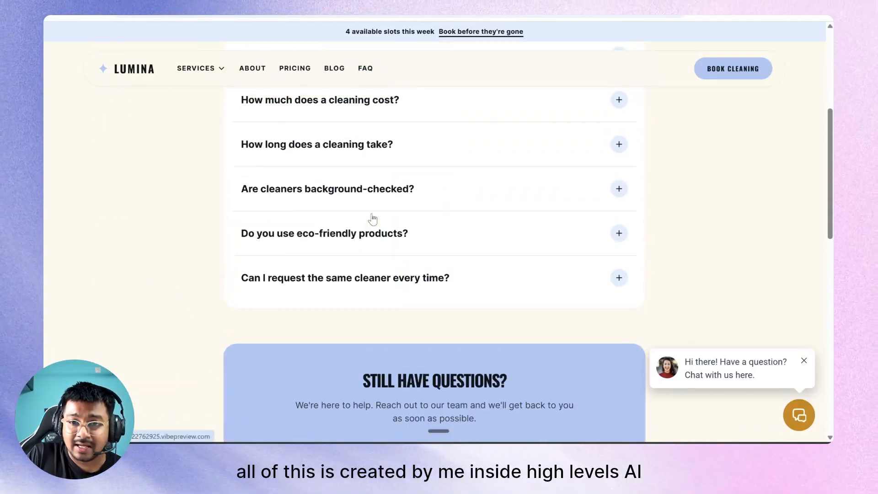
pyautogui.scroll(5, 373, 219)
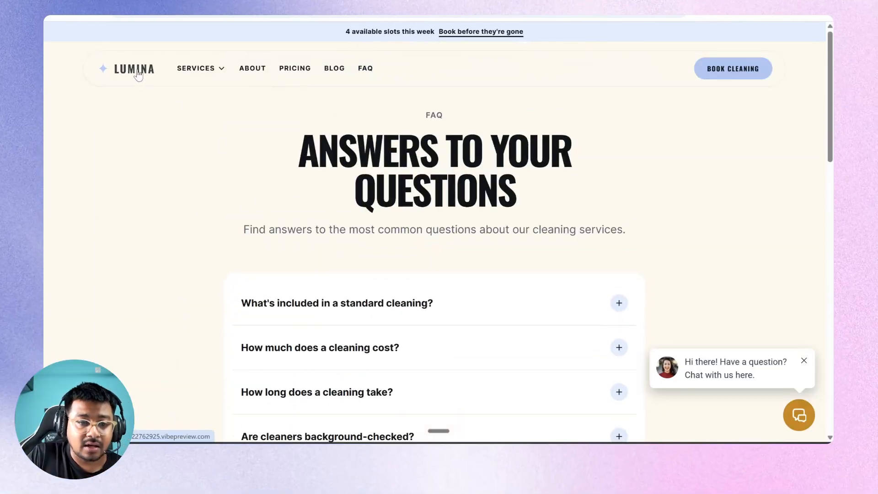
pyautogui.click(138, 75)
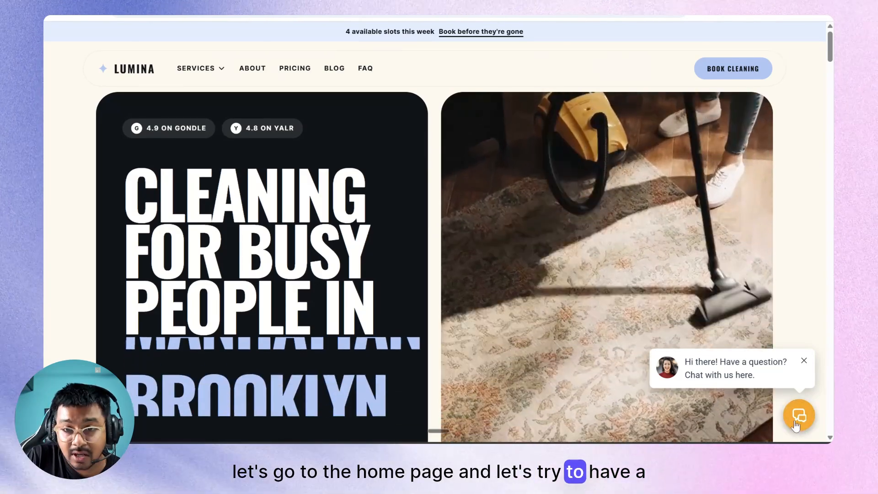
# Open the chat panel, send 'Hey' to Lumi, then send the visitor's full name.
pyautogui.click(798, 416)
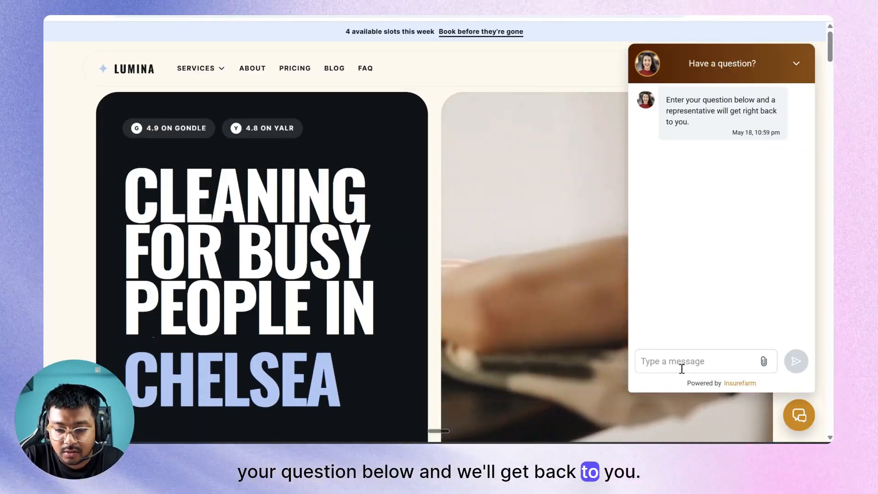
pyautogui.click(681, 361)
pyautogui.write('Hey')
pyautogui.press('Return')
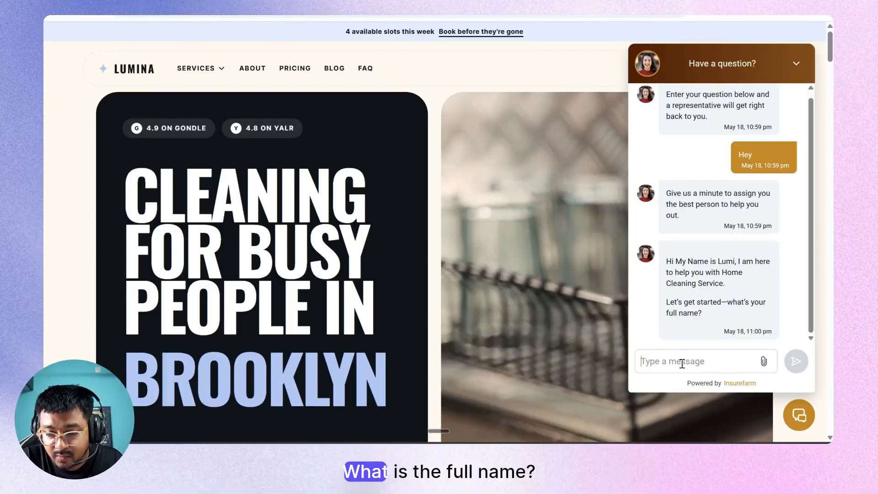
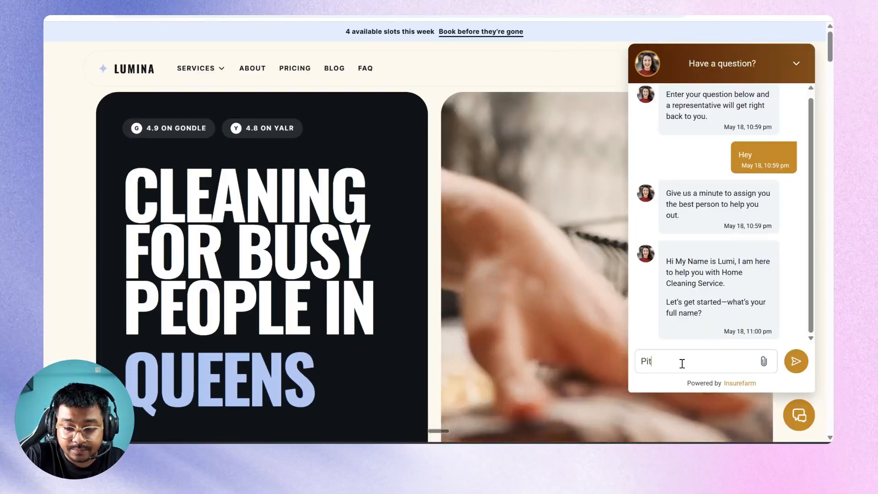
pyautogui.press('Return')
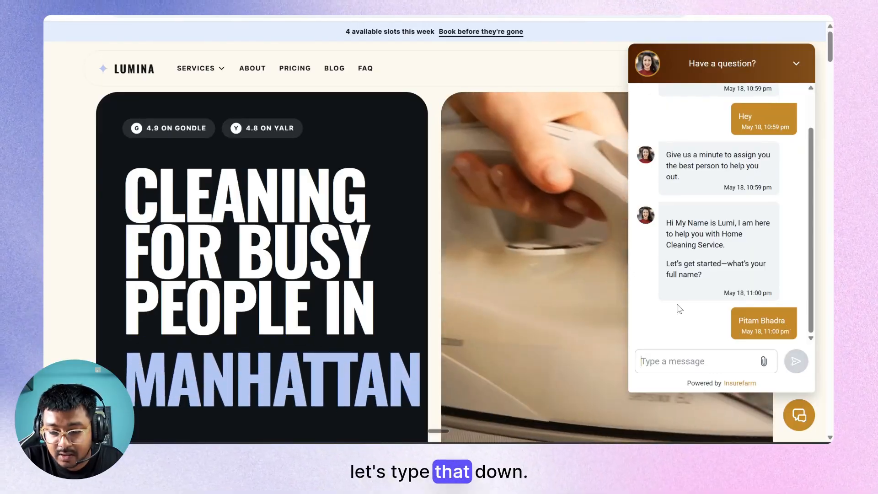
# Scroll through the homepage and open the About page.
pyautogui.scroll(-8, 589, 306)
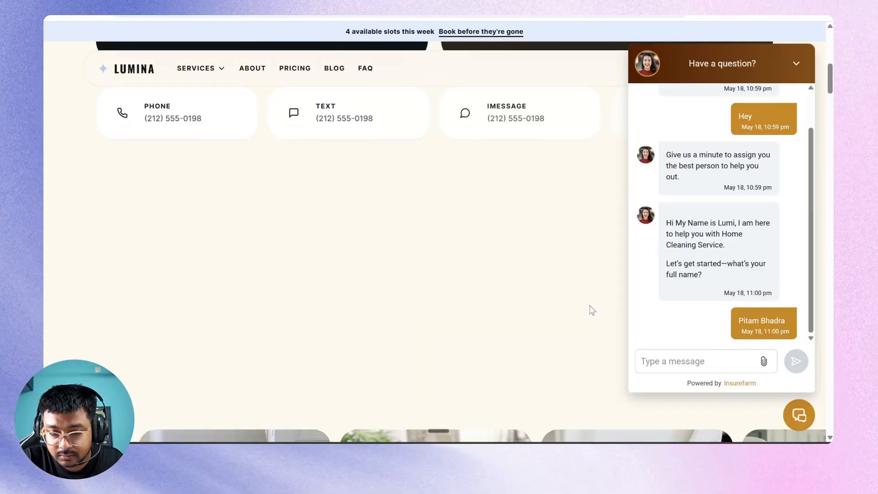
pyautogui.scroll(-10, 589, 310)
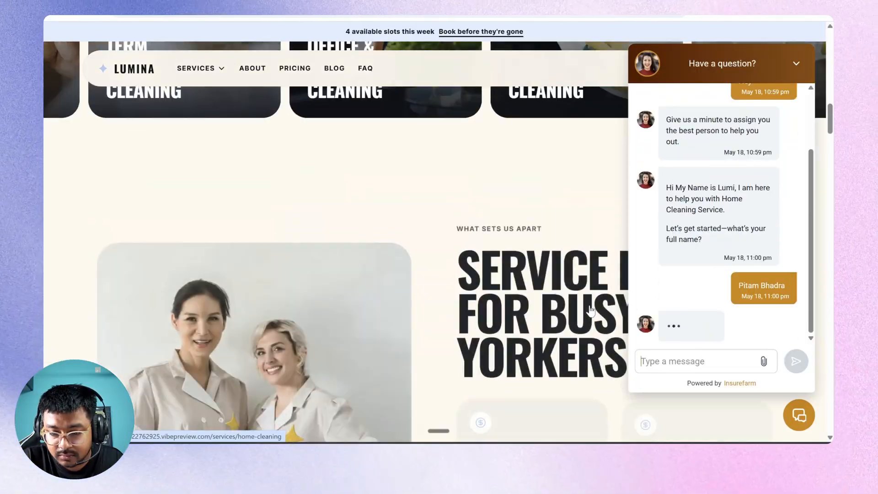
pyautogui.scroll(-4, 589, 310)
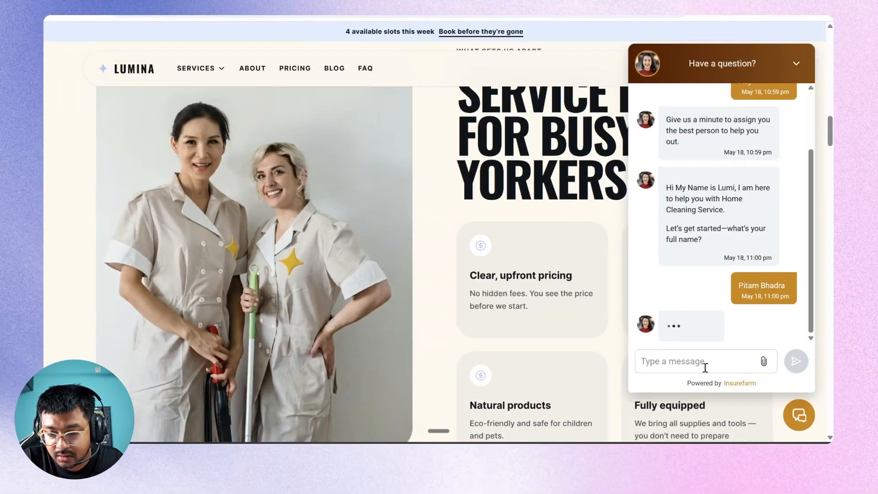
pyautogui.scroll(-12, 624, 371)
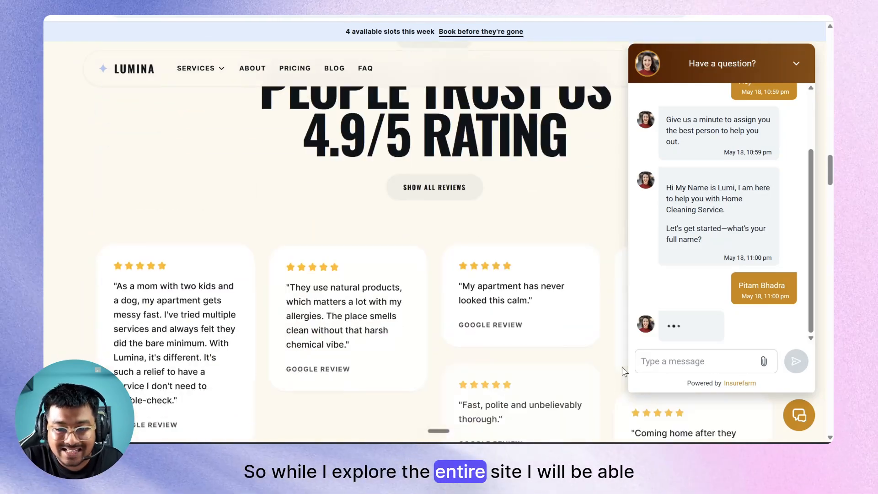
pyautogui.scroll(-15, 625, 371)
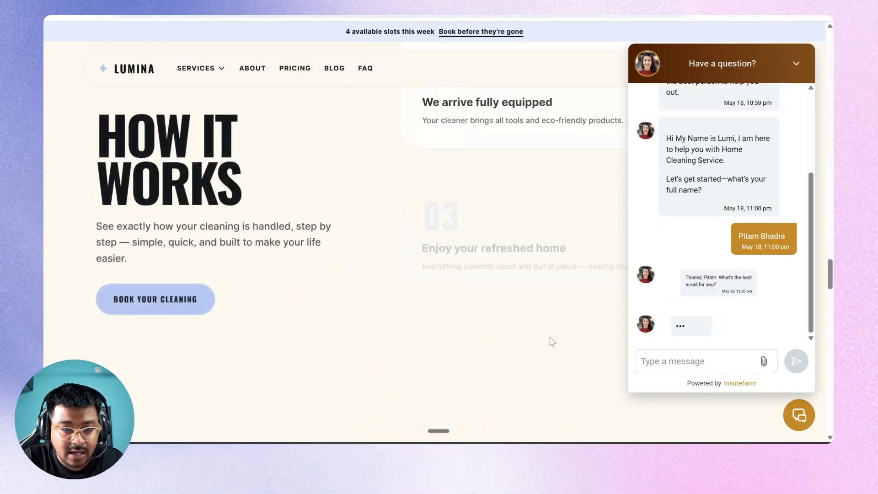
pyautogui.click(252, 70)
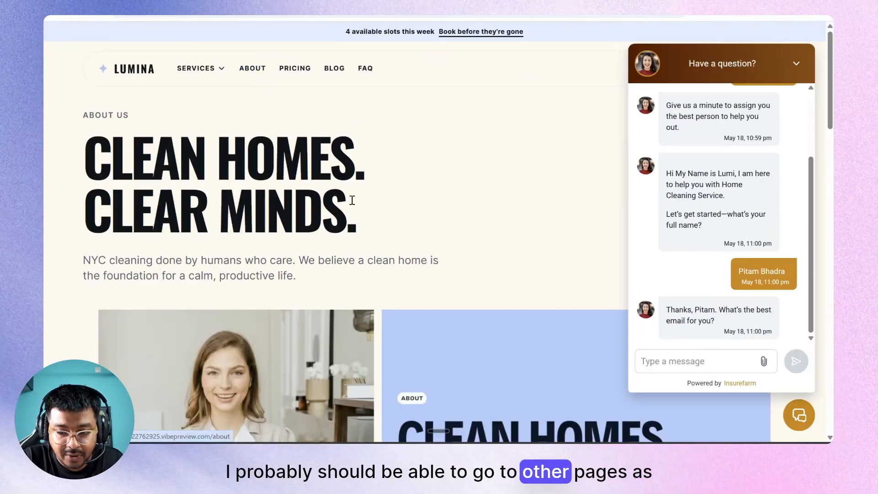
# Scroll the About page, then browse the Pricing and FAQ pages.
pyautogui.scroll(-20, 352, 200)
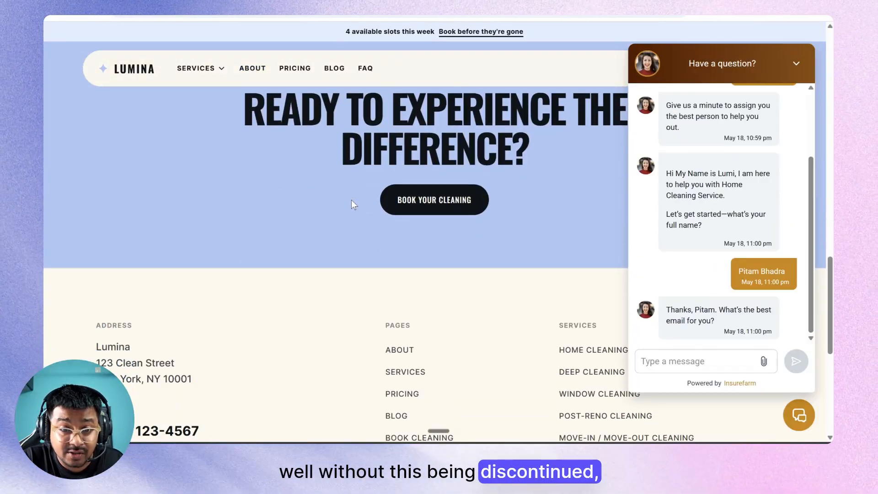
pyautogui.scroll(-5, 352, 204)
pyautogui.click(296, 69)
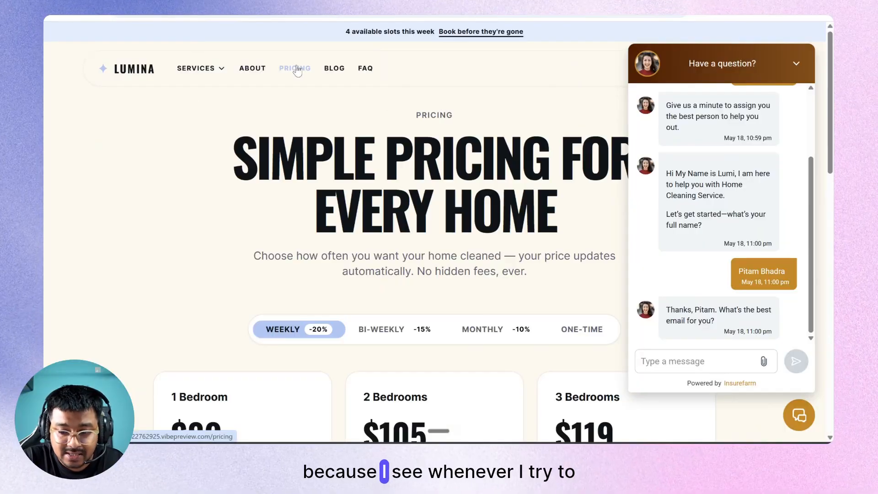
pyautogui.scroll(-15, 289, 204)
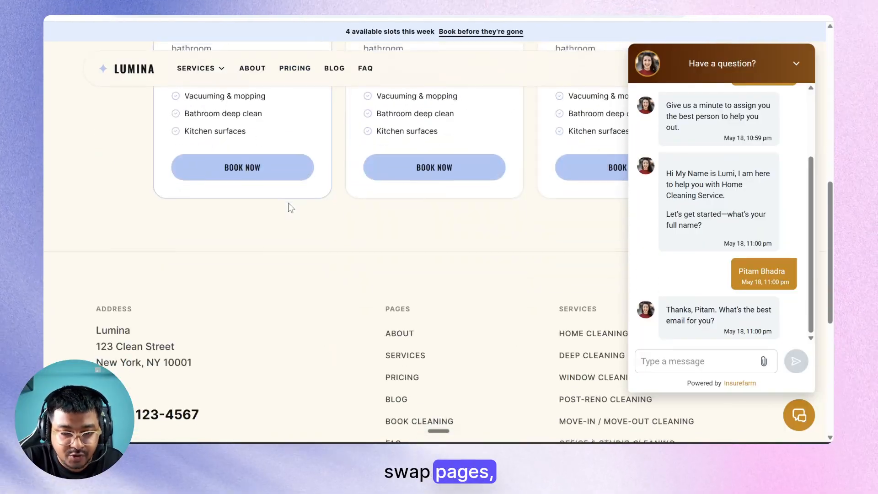
pyautogui.scroll(15, 289, 204)
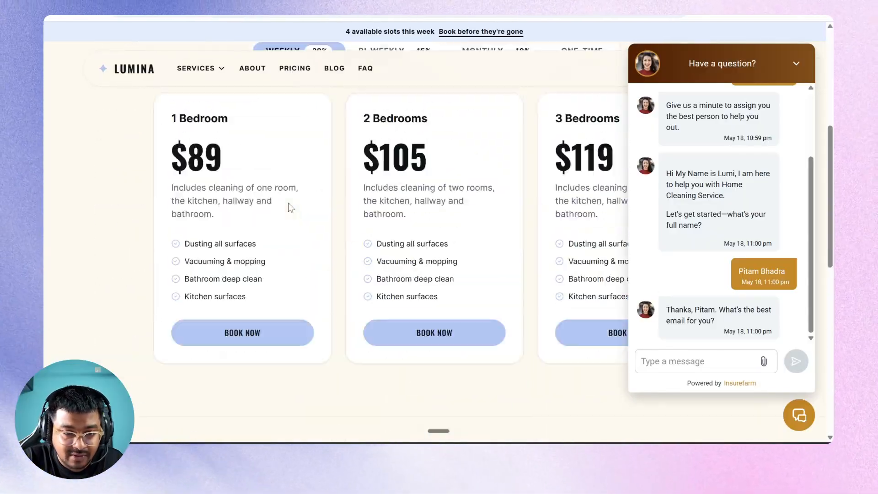
pyautogui.click(364, 69)
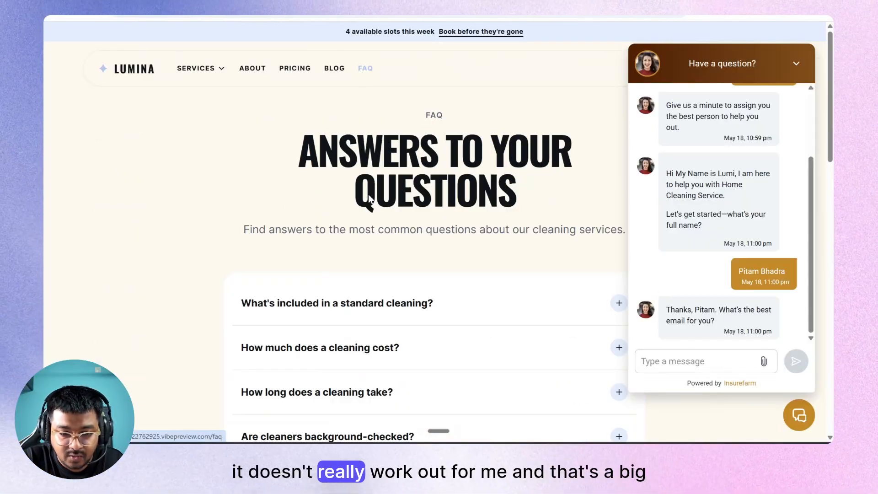
pyautogui.scroll(-10, 366, 261)
pyautogui.scroll(-5, 366, 261)
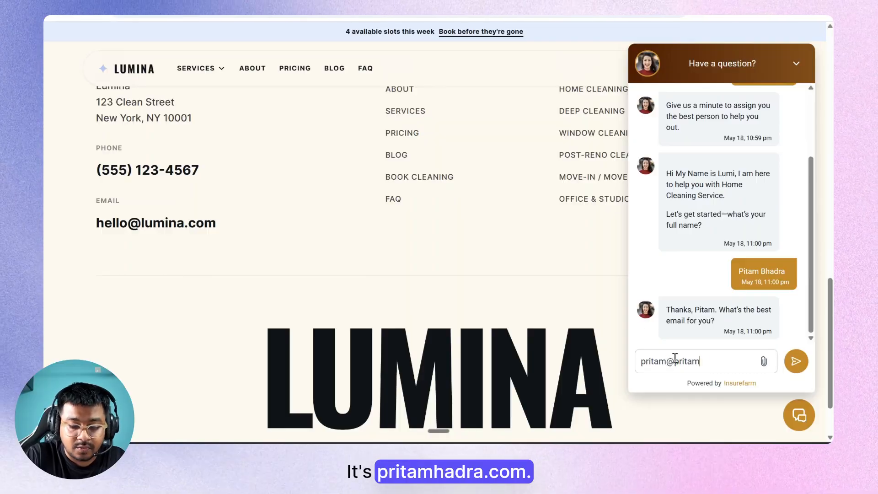
# Send the visitor's email address to Lumi and return to the homepage.
pyautogui.write('com')
pyautogui.press('Return')
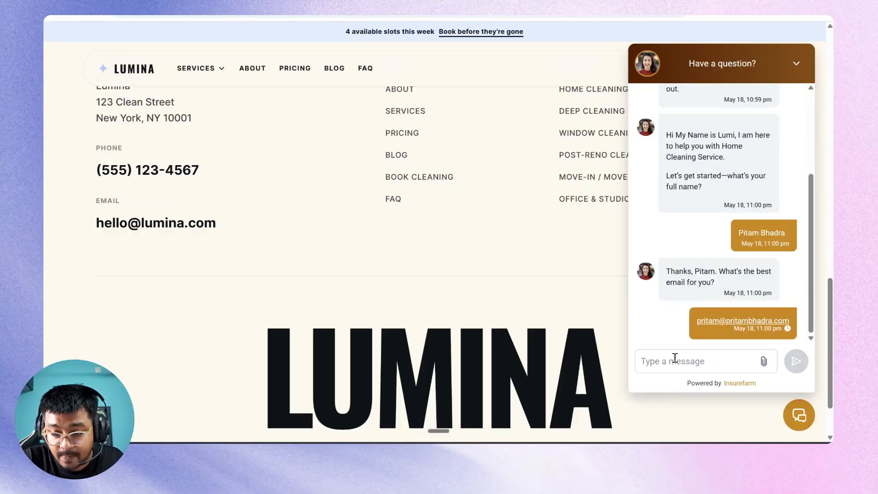
pyautogui.scroll(10, 598, 343)
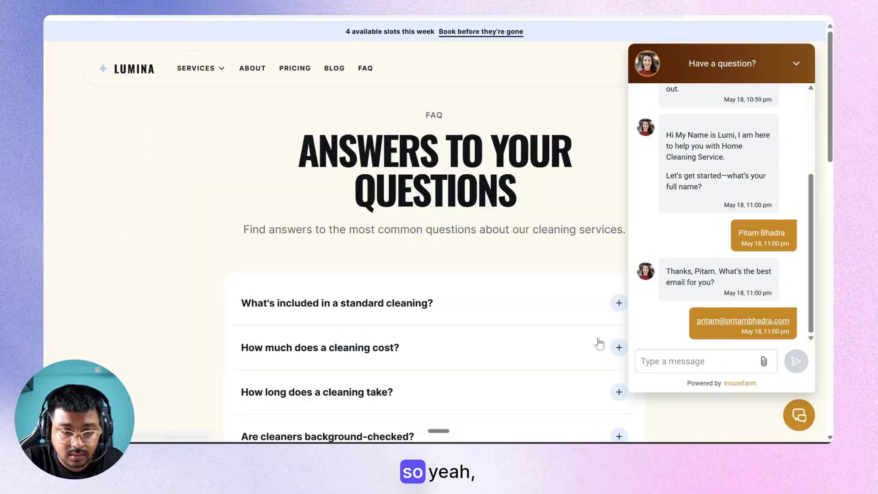
pyautogui.click(127, 76)
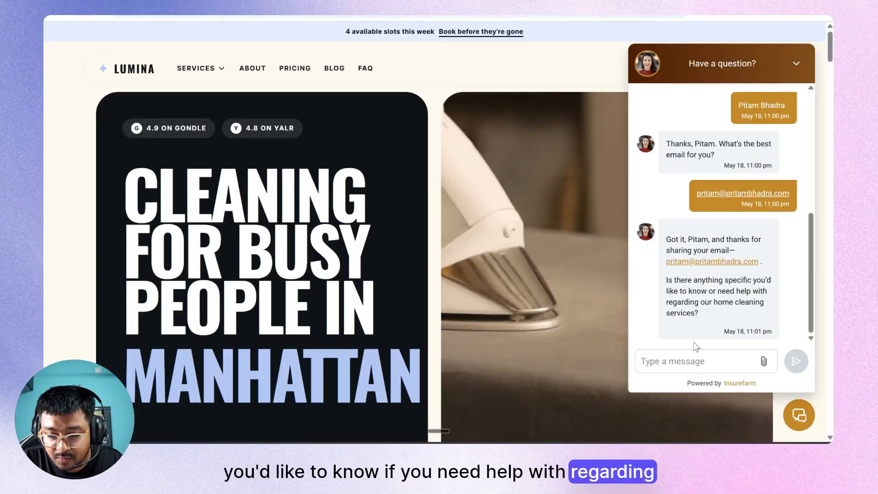
# Ask Lumi 'yes, what kind of services you guys provide' and scroll while awaiting the reply.
pyautogui.click(681, 360)
pyautogui.write('yes, what')
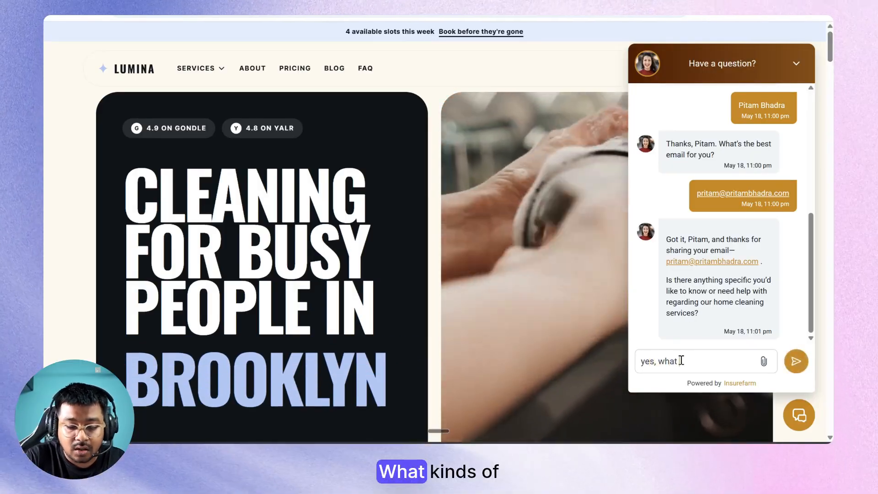
pyautogui.write(' kind of services ')
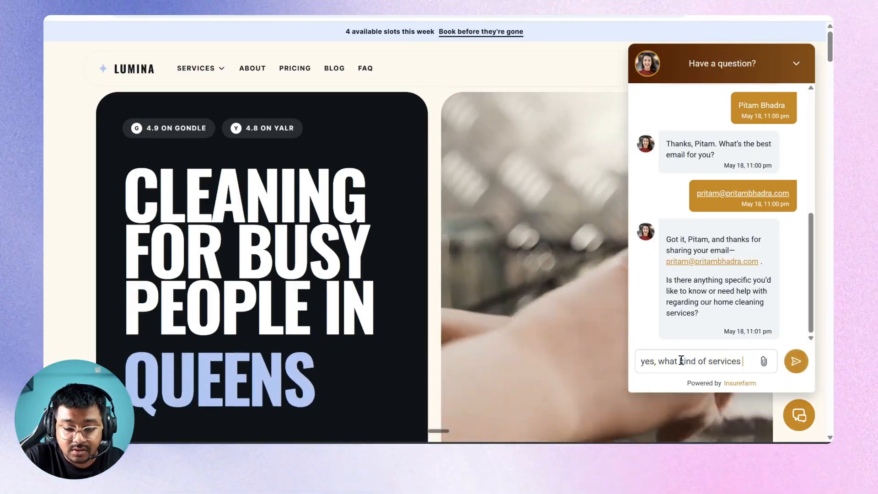
pyautogui.write('yhou')
pyautogui.press('BackSpace')
pyautogui.press('BackSpace')
pyautogui.press('BackSpace')
pyautogui.write('o')
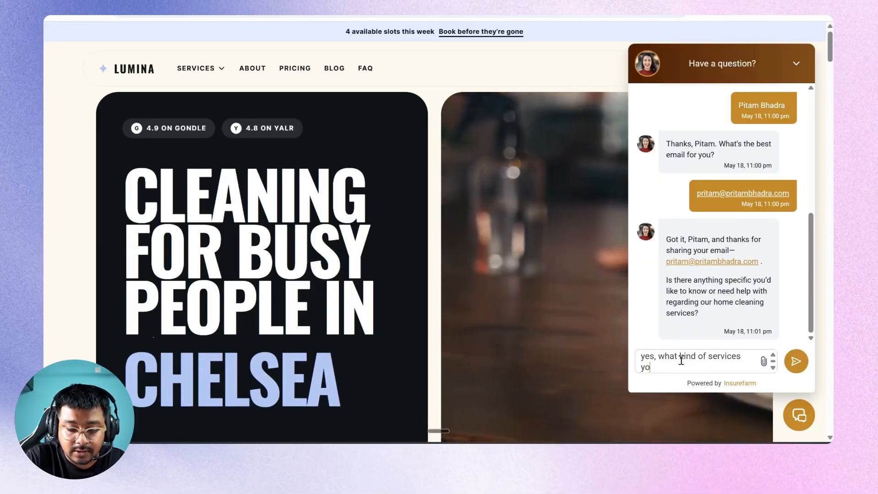
pyautogui.write('u guys provide')
pyautogui.press('Return')
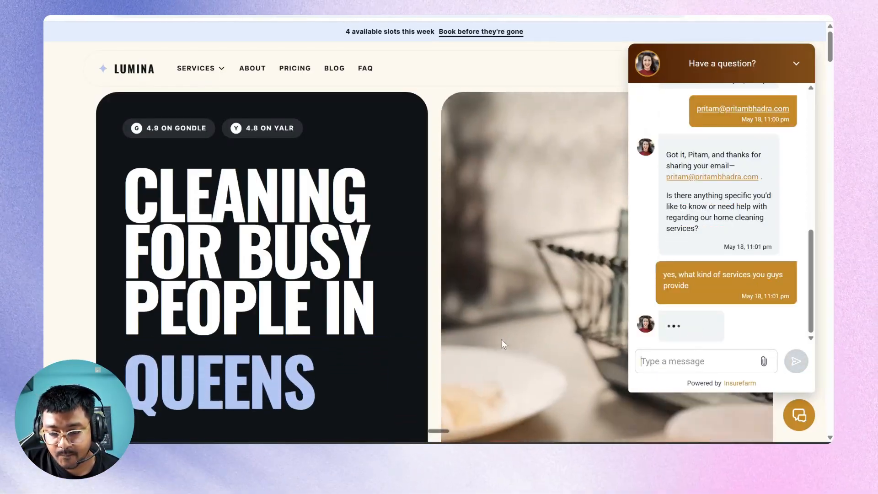
pyautogui.scroll(-8, 501, 342)
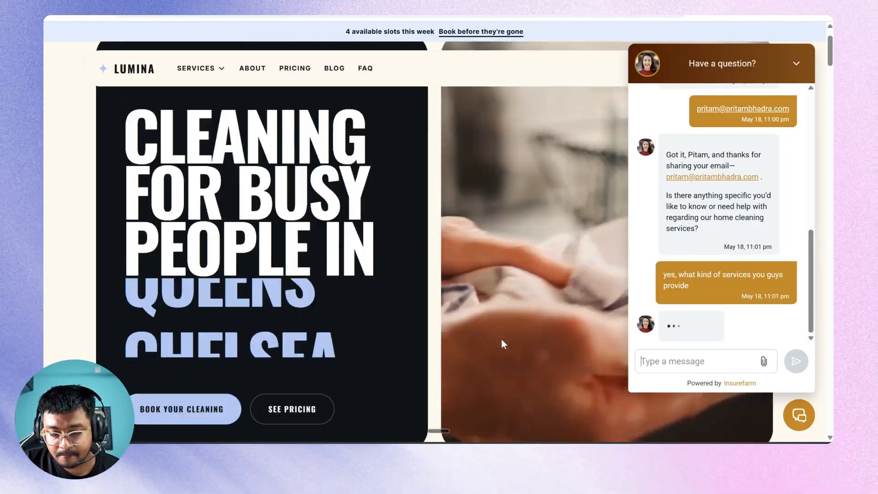
pyautogui.scroll(-3, 503, 344)
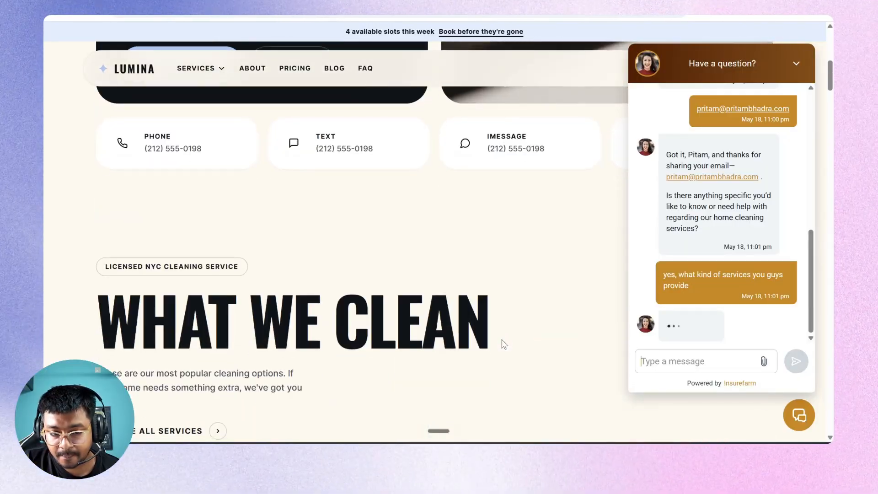
pyautogui.scroll(4, 502, 343)
pyautogui.scroll(7, 503, 343)
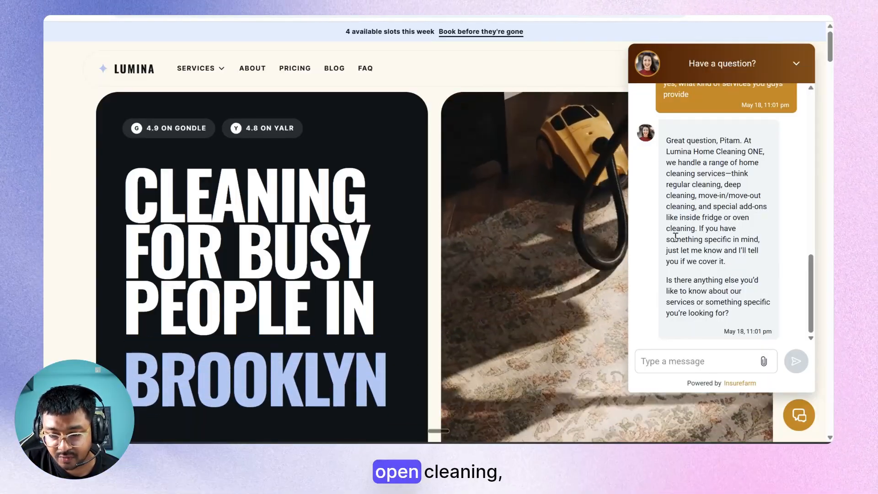
# Send 'yes, do you guys provide window cleaning services?' and scroll while Lumi replies.
pyautogui.click(685, 364)
pyautogui.write('yesw,')
pyautogui.press('BackSpace')
pyautogui.press('BackSpace')
pyautogui.press('BackSpace')
pyautogui.write(',')
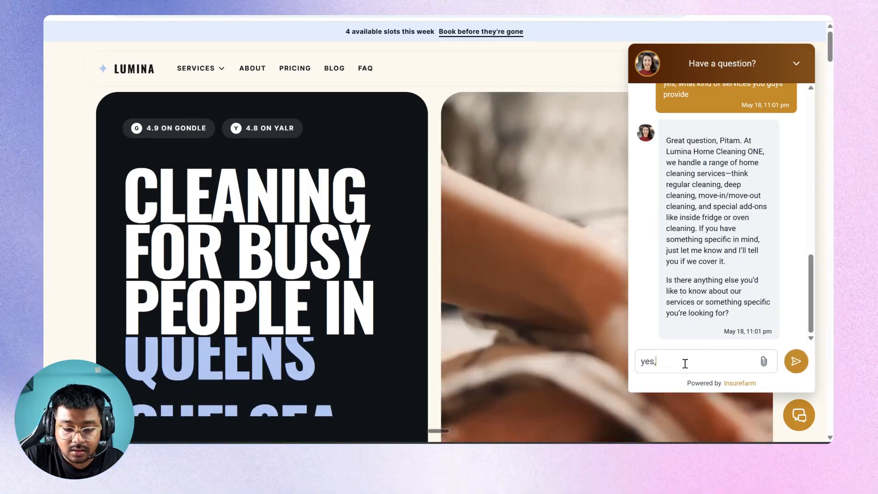
pyautogui.write(' do you guys provod')
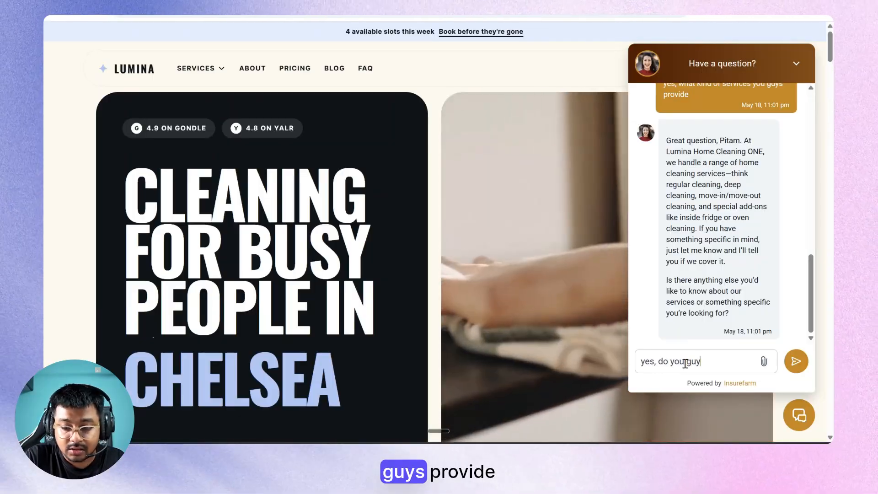
pyautogui.press('BackSpace')
pyautogui.press('BackSpace')
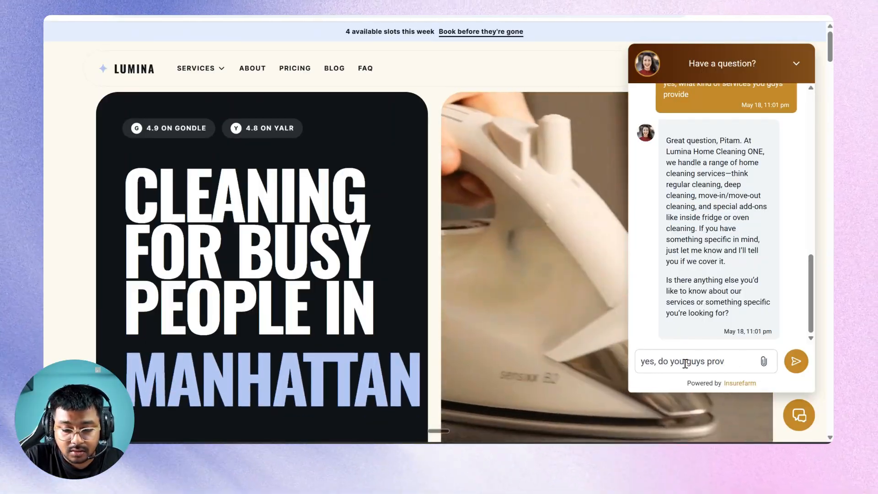
pyautogui.write('ide')
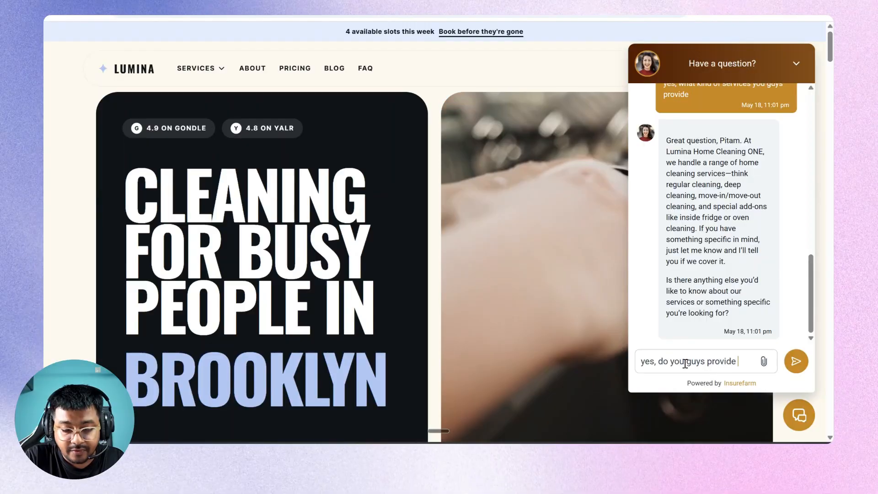
pyautogui.write(' woind')
pyautogui.press('BackSpace')
pyautogui.press('BackSpace')
pyautogui.press('BackSpace')
pyautogui.press('BackSpace')
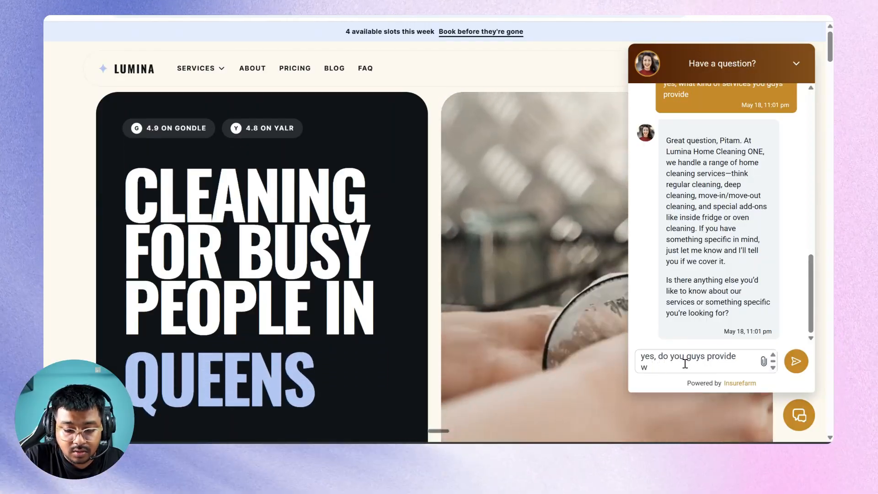
pyautogui.write('indow cleaning ser')
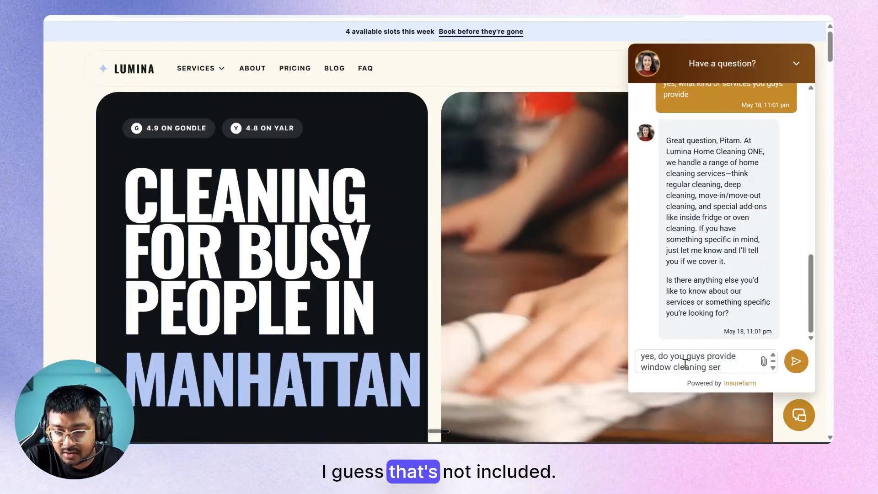
pyautogui.write('vices?')
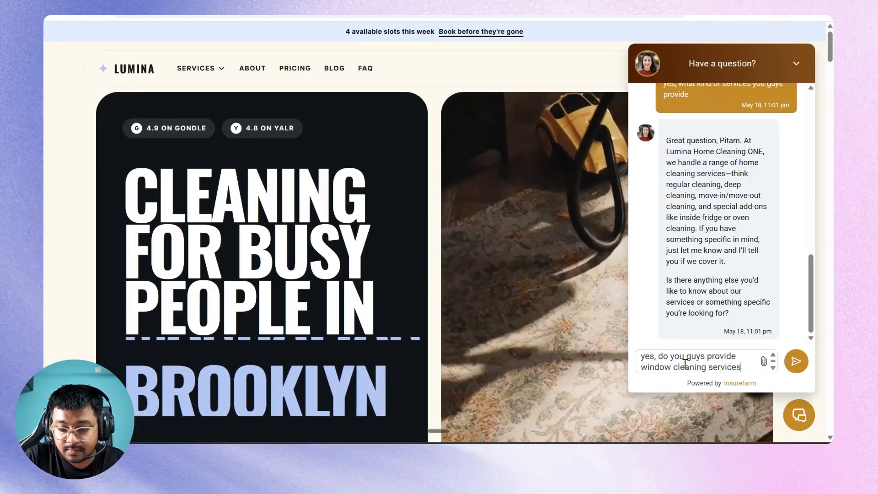
pyautogui.press('Return')
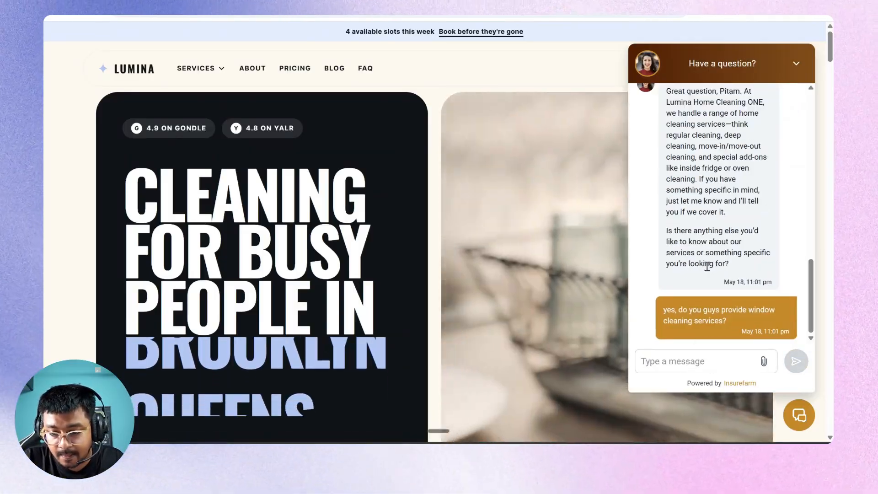
pyautogui.scroll(-15, 351, 303)
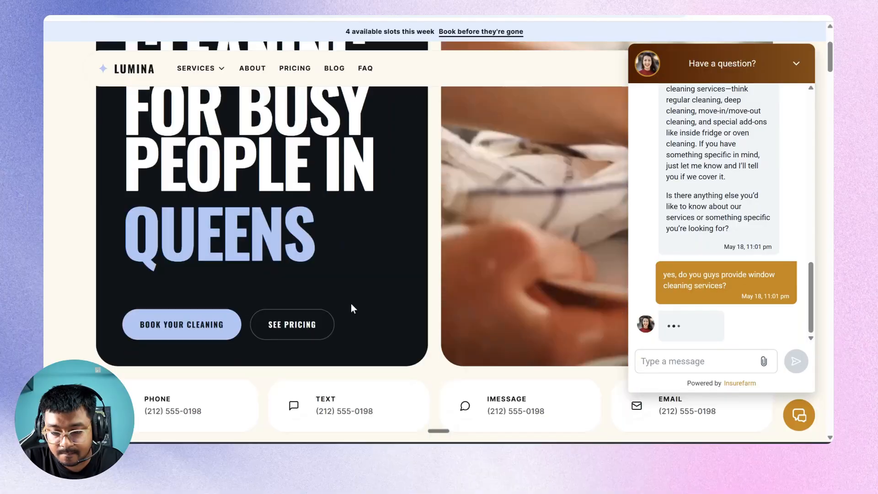
pyautogui.scroll(-10, 352, 310)
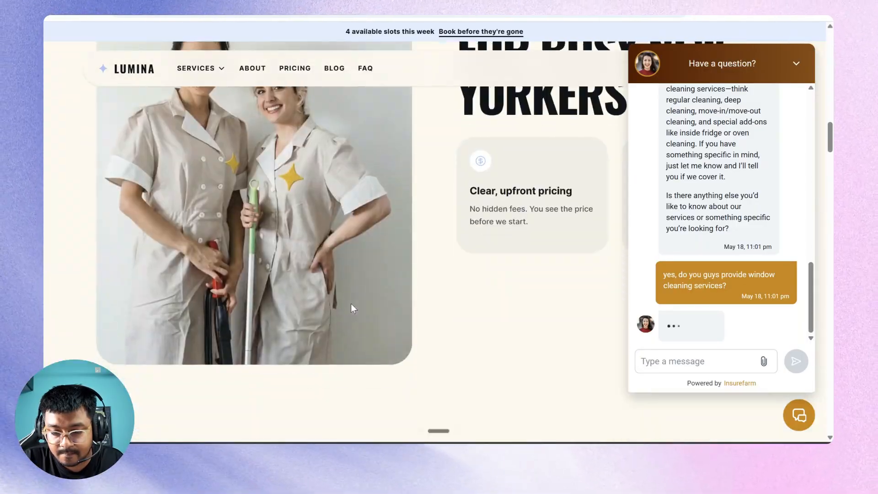
pyautogui.scroll(-9, 351, 303)
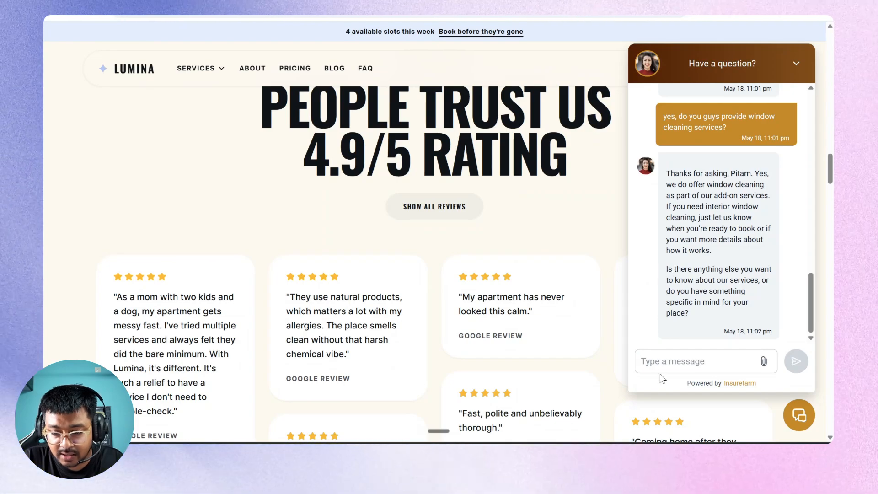
# Ask Lumi to call for a booking, then highlight its reply that it can't book appointments.
pyautogui.write('es, can you please reahc out over call for bookin')
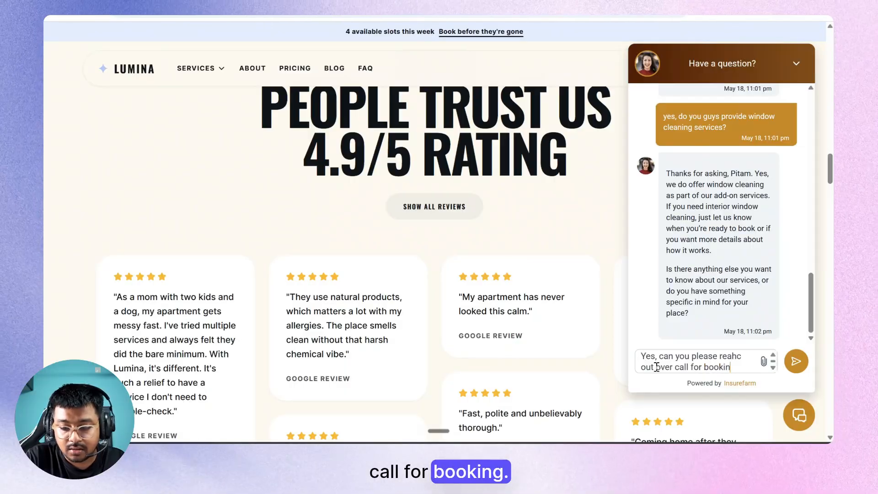
pyautogui.write('g')
pyautogui.press('Return')
pyautogui.scroll(15, 416, 188)
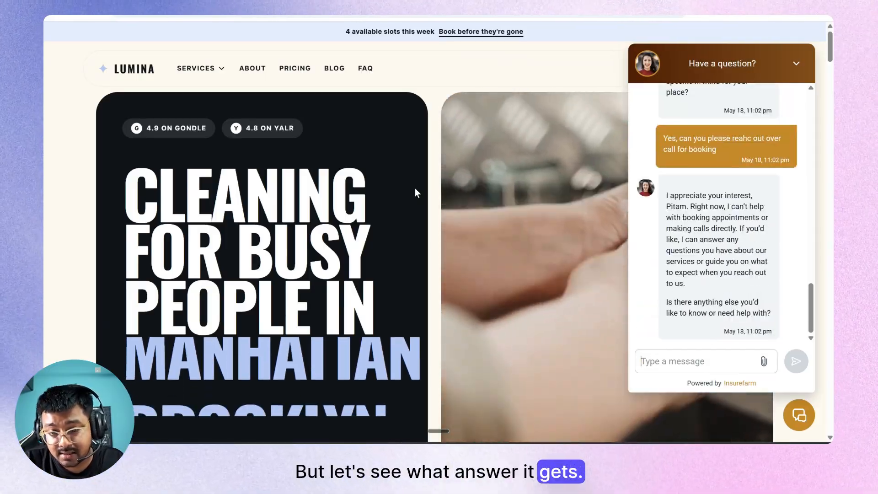
pyautogui.moveTo(730, 205); pyautogui.dragTo(771, 215)
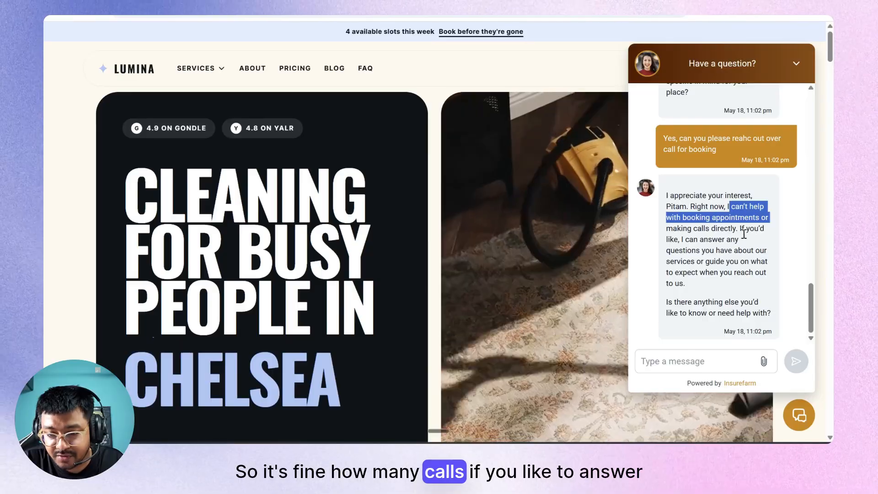
pyautogui.click(696, 361)
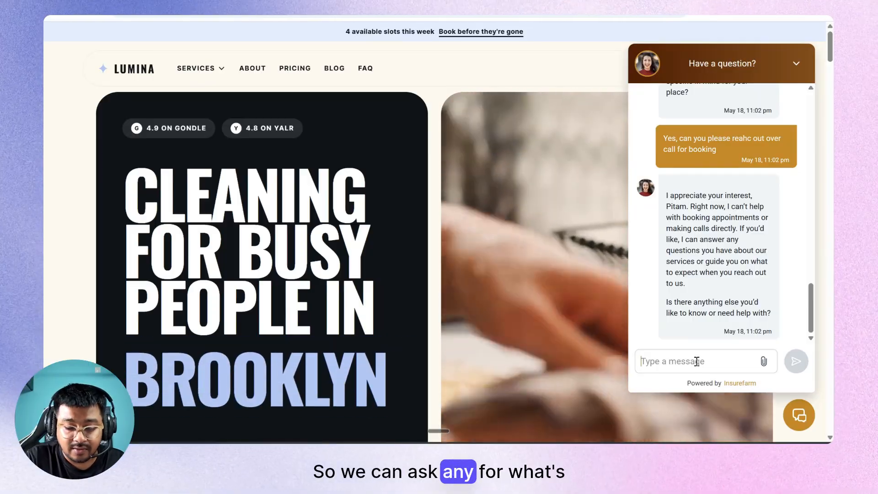
# Ask 'whats your usual work timing', then reply 'all good, thanks!' after the Monday–Sunday 8 AM–6 PM answer.
pyautogui.write('wh')
pyautogui.write('ats y')
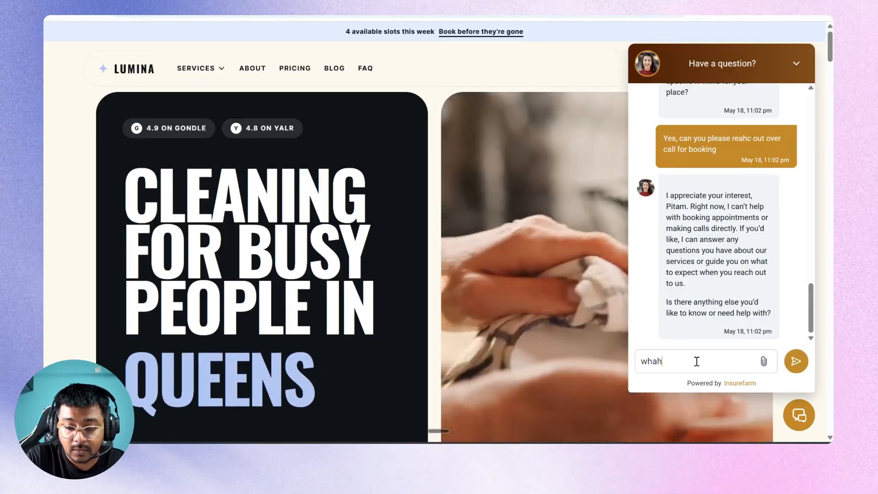
pyautogui.write('our ')
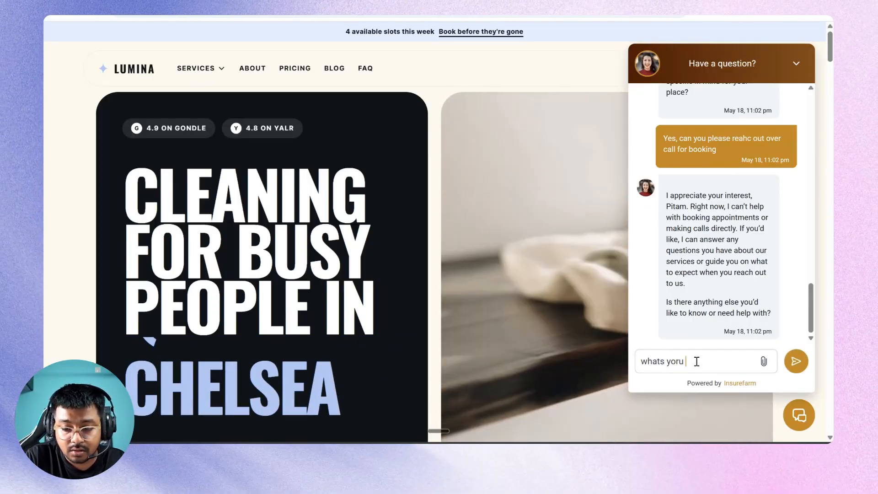
pyautogui.write('usua')
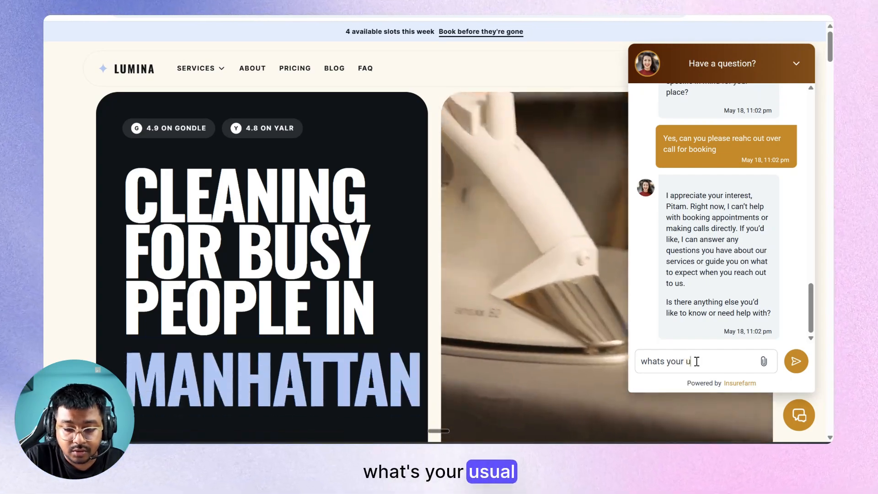
pyautogui.write('l work timing')
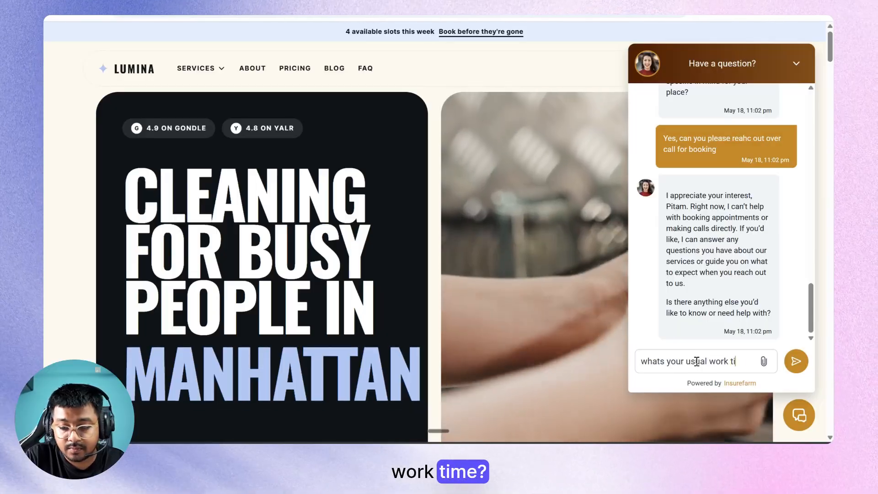
pyautogui.press('Return')
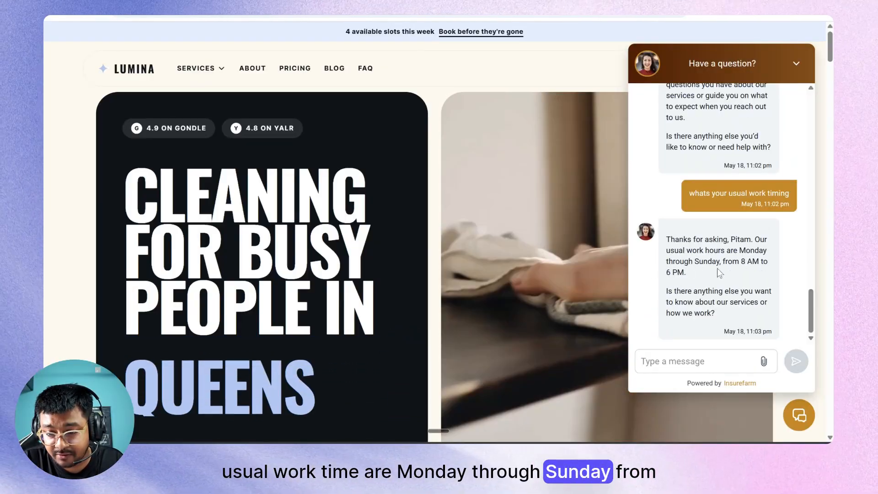
pyautogui.click(674, 361)
pyautogui.write('a')
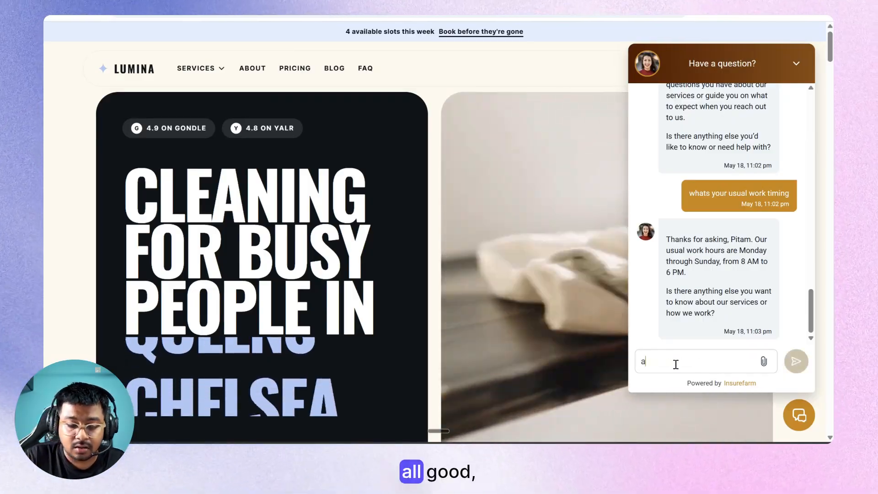
pyautogui.write('ll good, thanks!')
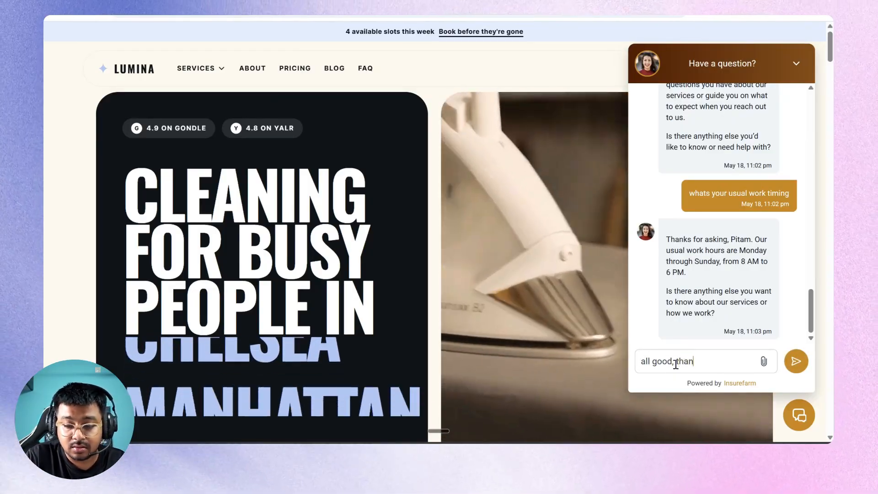
pyautogui.press('Return')
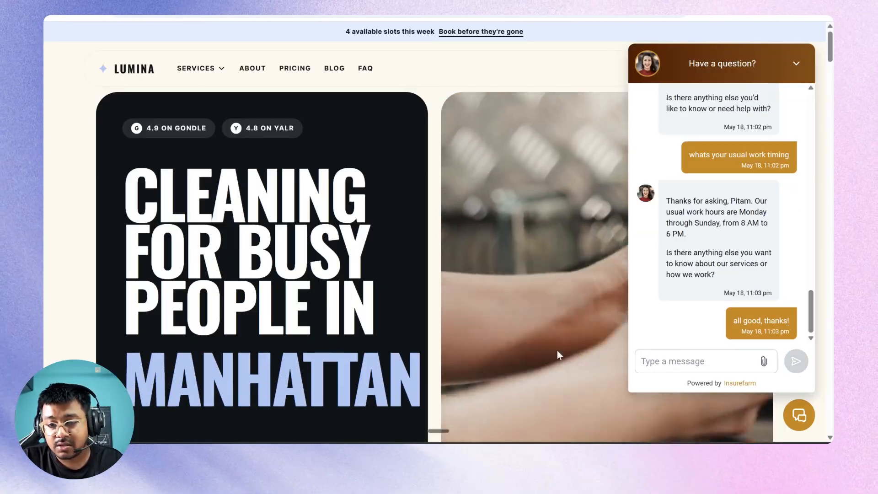
pyautogui.scroll(-5, 537, 350)
pyautogui.scroll(-4, 538, 349)
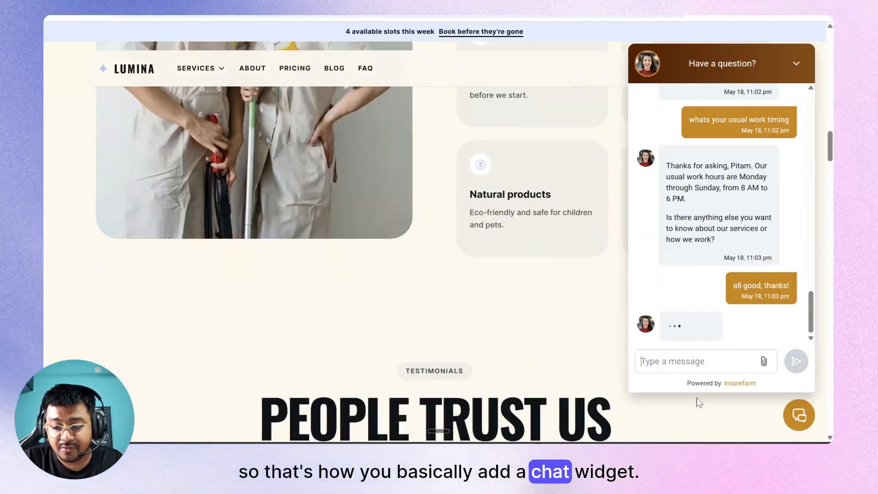
# Close the chat panel, exit the preview and AI Studio builder, and return to the GoHighLevel Dashboard.
pyautogui.click(807, 418)
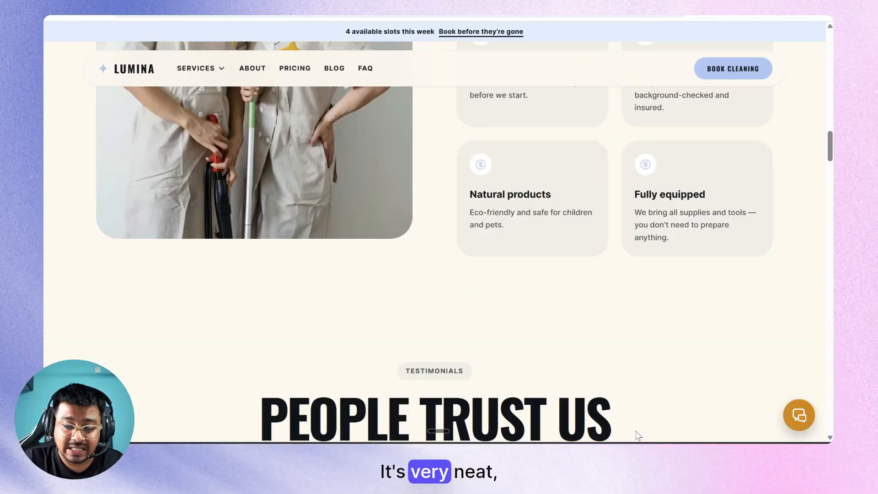
pyautogui.scroll(-10, 638, 435)
pyautogui.scroll(8, 638, 435)
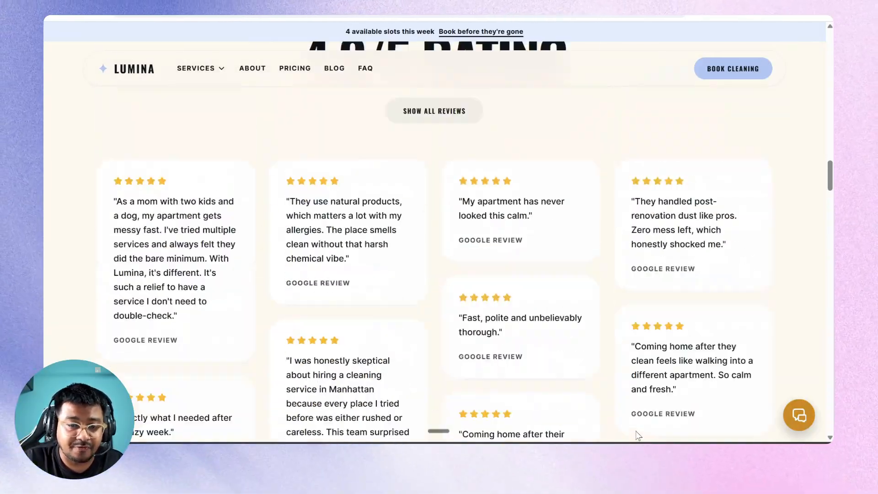
pyautogui.scroll(20, 638, 435)
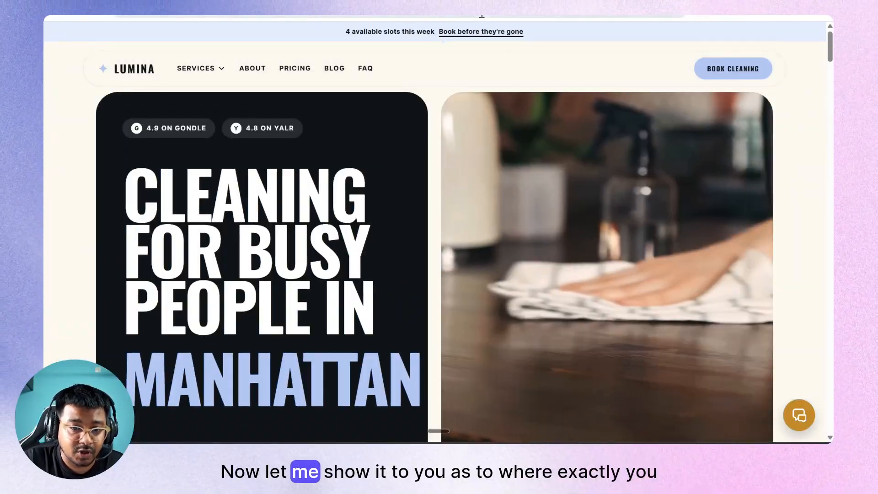
pyautogui.click(366, 15)
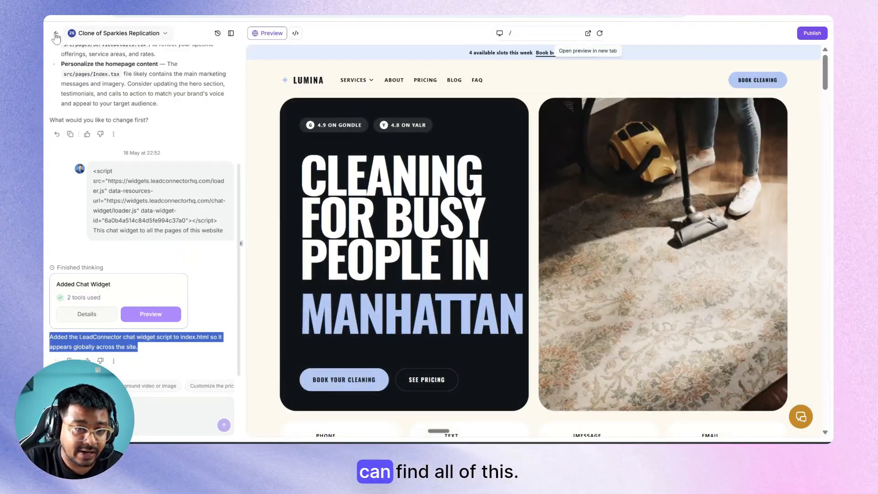
pyautogui.click(55, 35)
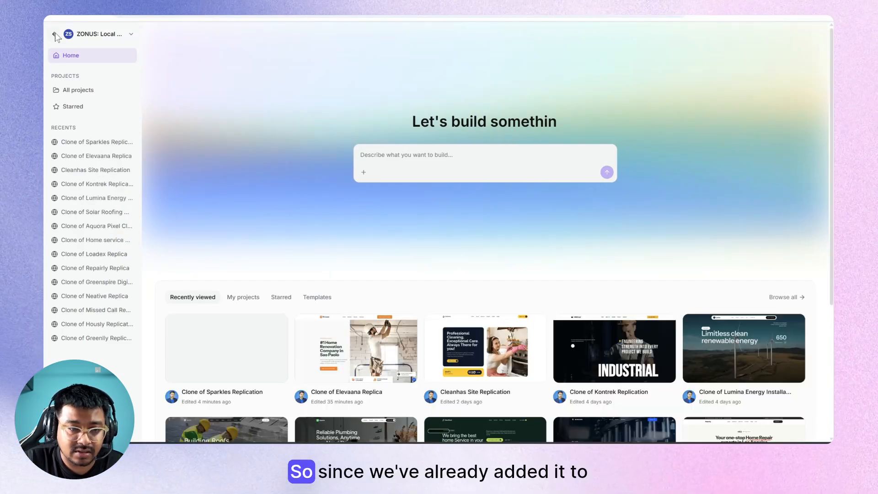
pyautogui.click(55, 34)
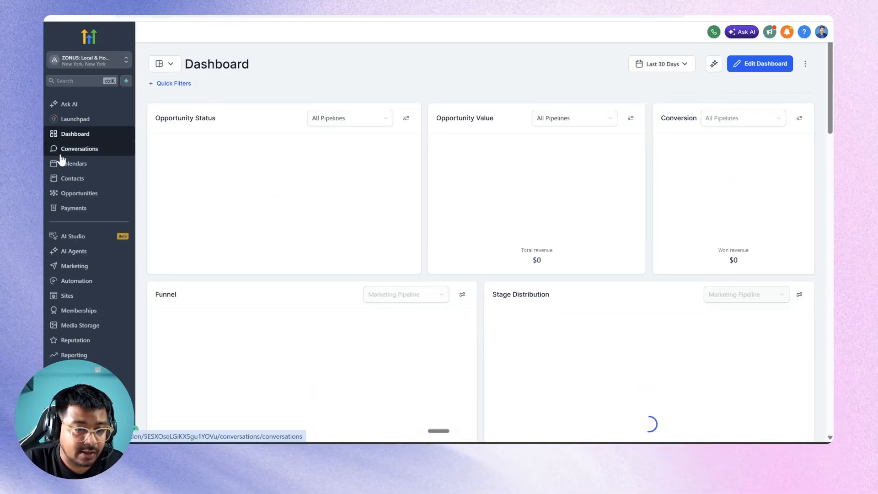
# Open Contacts, select the new chat contact, and scroll through Lumi's conversation transcript.
pyautogui.click(64, 183)
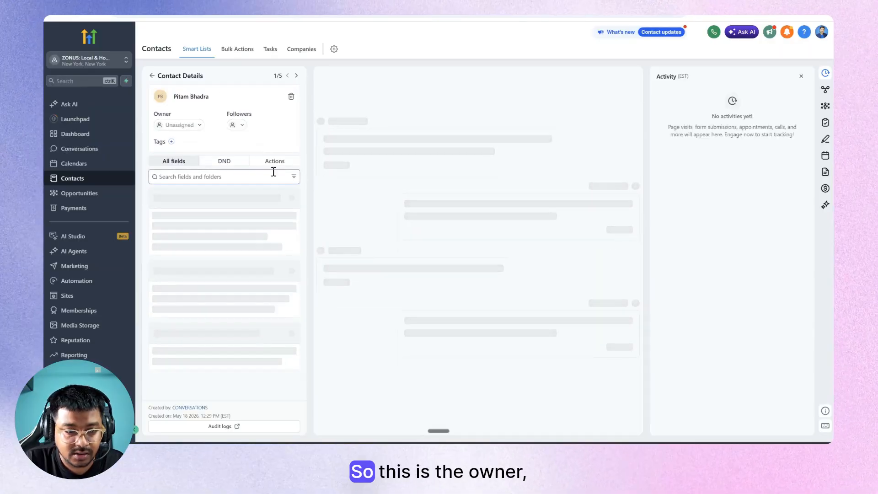
pyautogui.scroll(15, 402, 231)
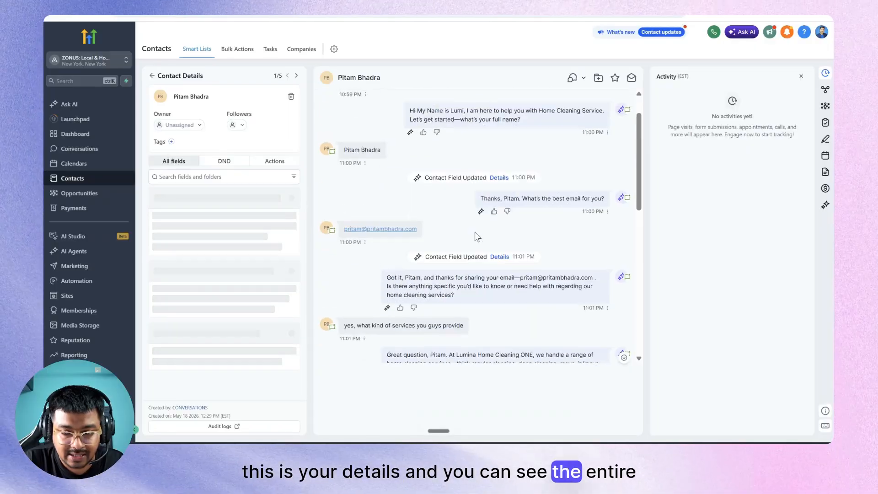
pyautogui.scroll(-5, 438, 179)
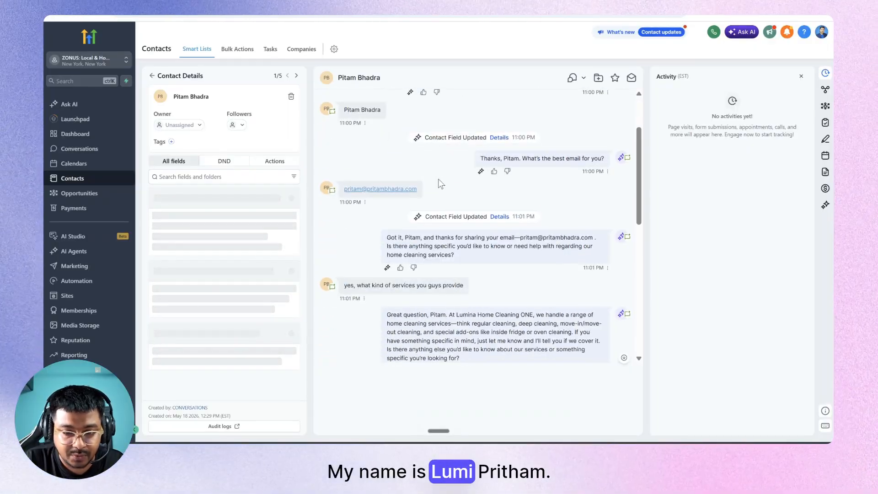
pyautogui.scroll(-8, 438, 182)
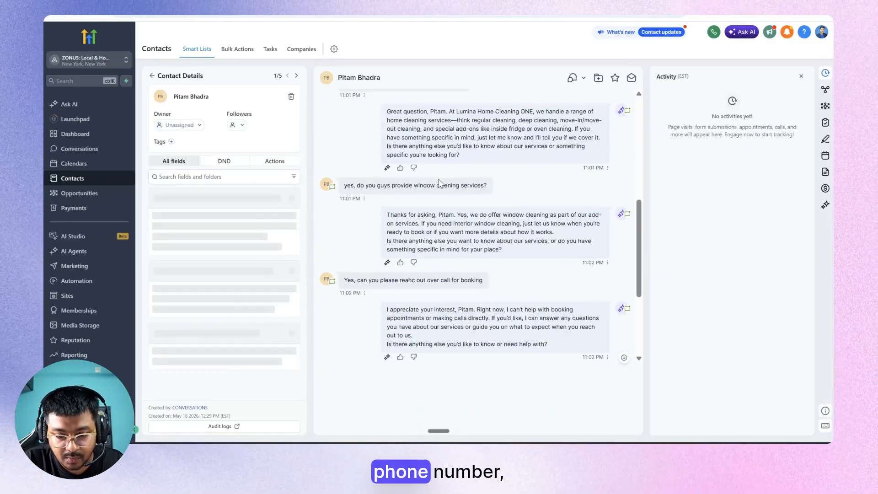